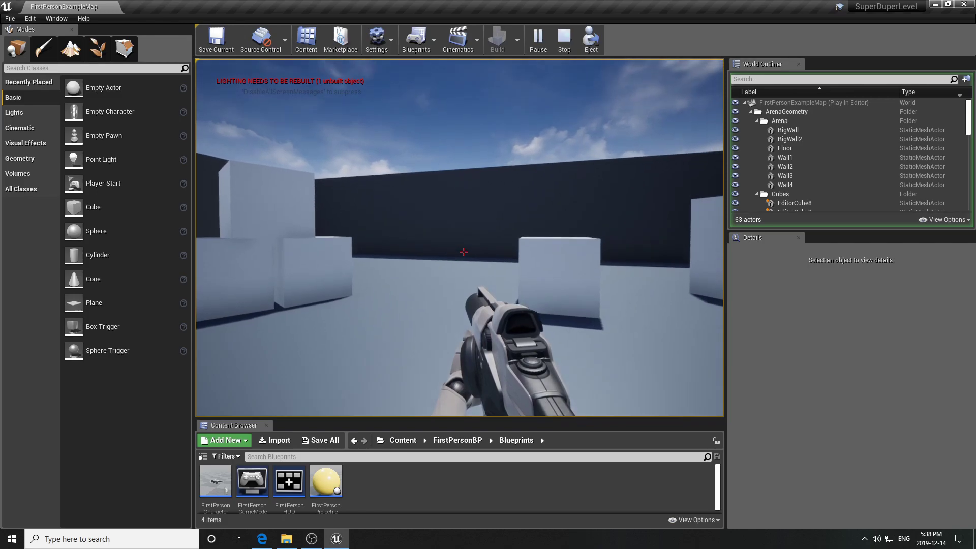
Step: Walk through the first-person level in play mode, fire test shots, end the session and dismiss the message log
key(s)
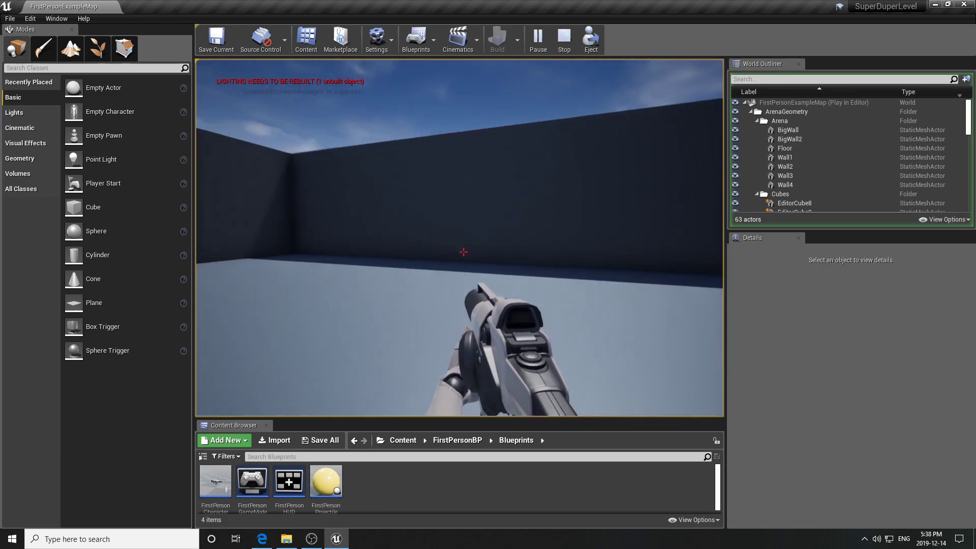
key(w)
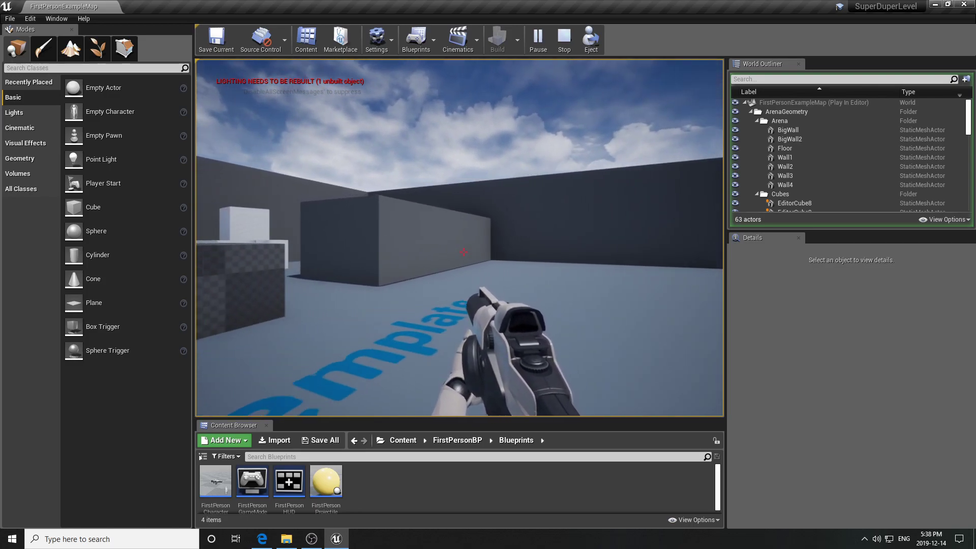
click(463, 252)
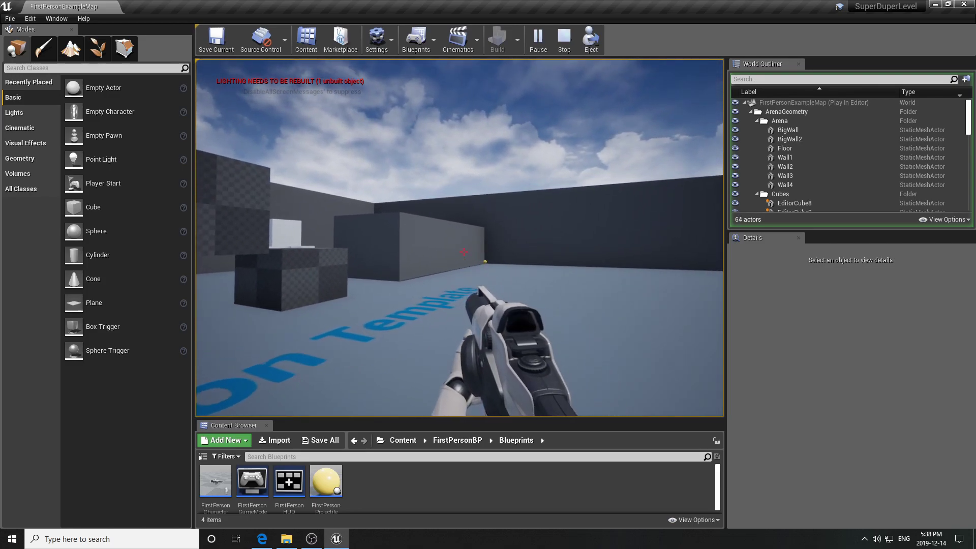
mouse_move(463, 253)
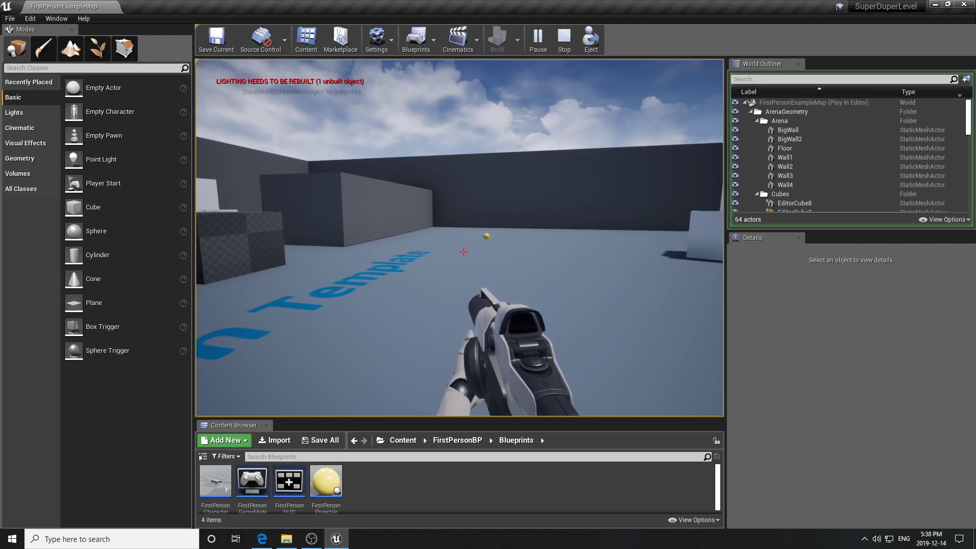
key(a)
key(w)
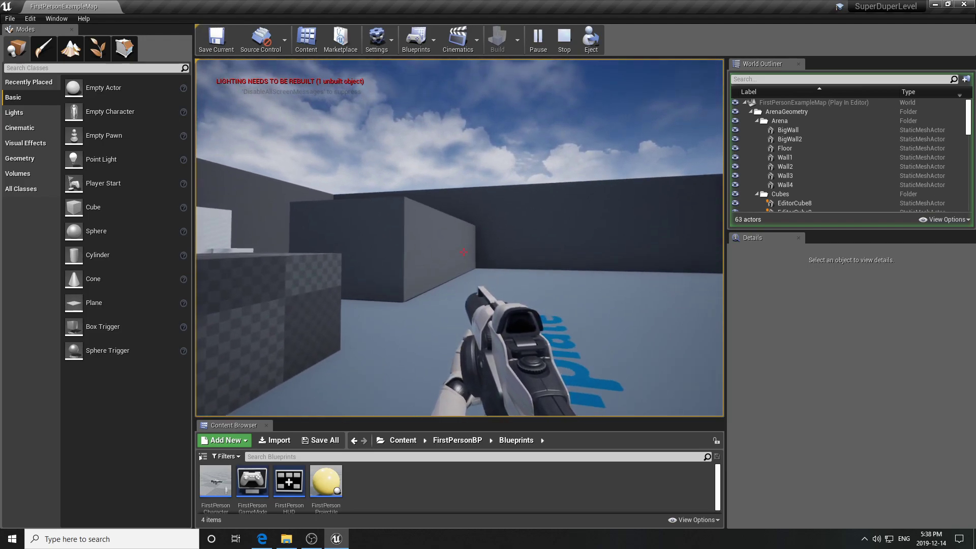
click(464, 252)
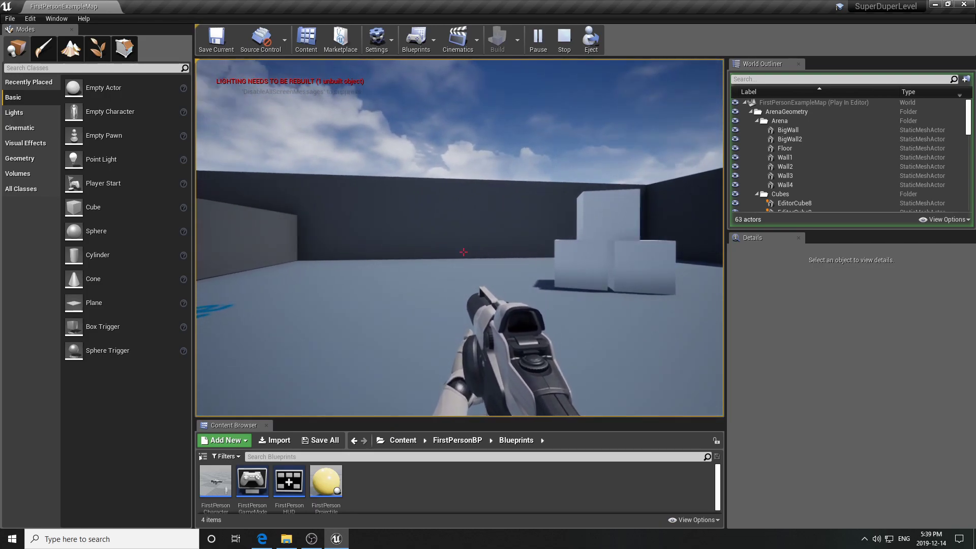
key(Escape)
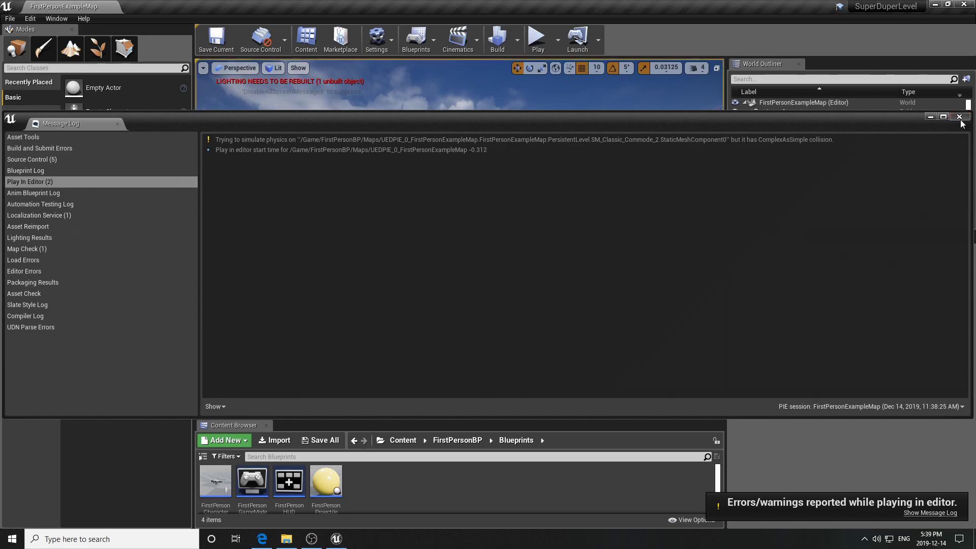
click(959, 116)
Step: Open the existing zzztop project
click(10, 18)
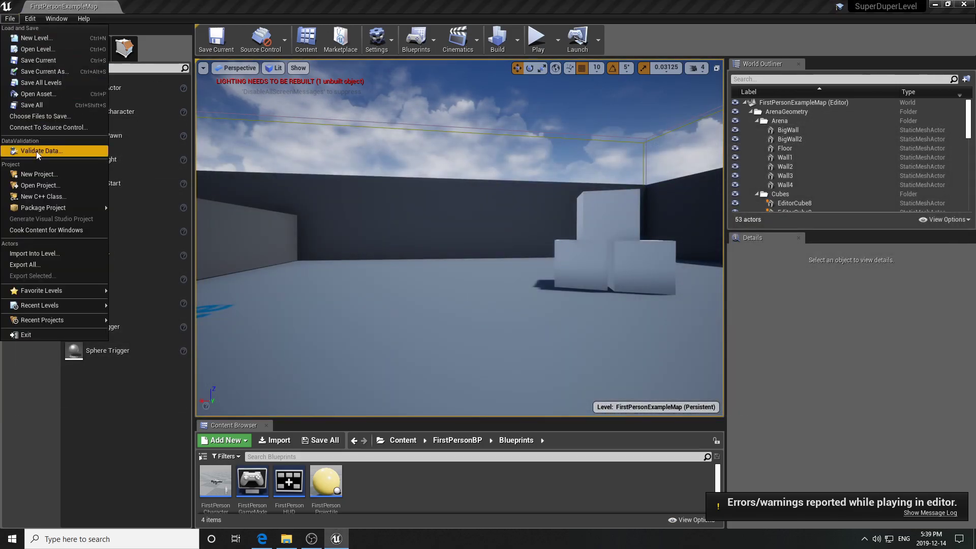
click(36, 188)
double_click(413, 235)
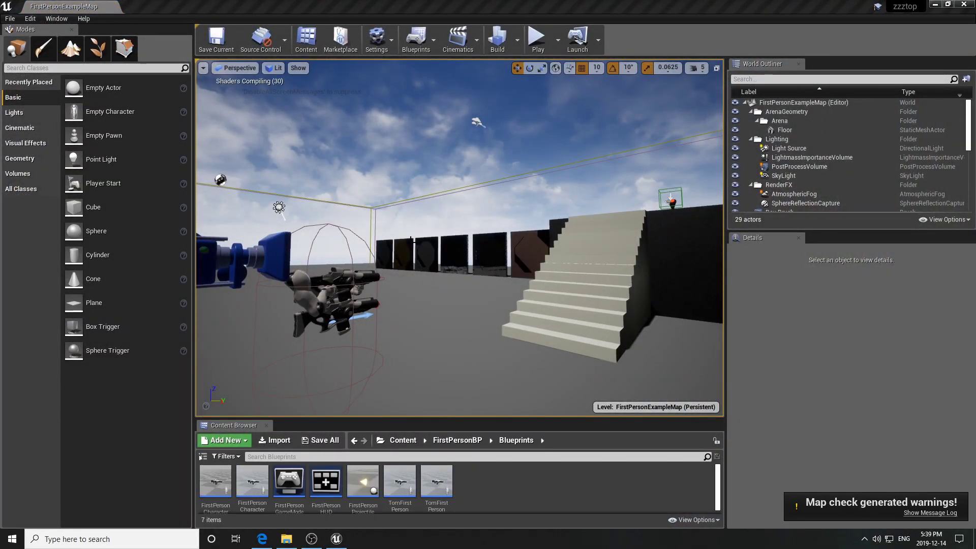
Step: Play the zzztop level and walk around the staircase and the bridge trigger text
mouse_move(403, 237)
right_down()
mouse_move(394, 262)
mouse_move(402, 237)
right_up()
key(a)
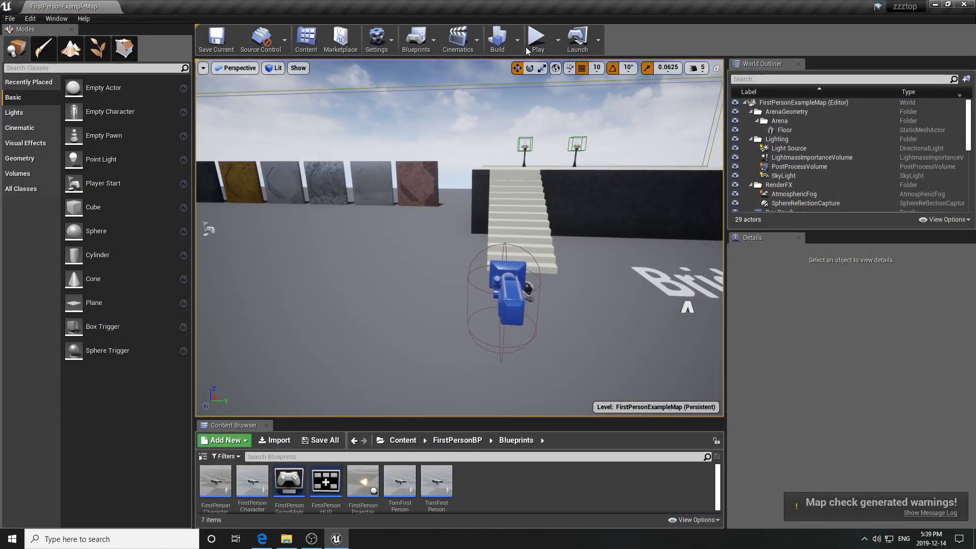
click(537, 38)
key(a)
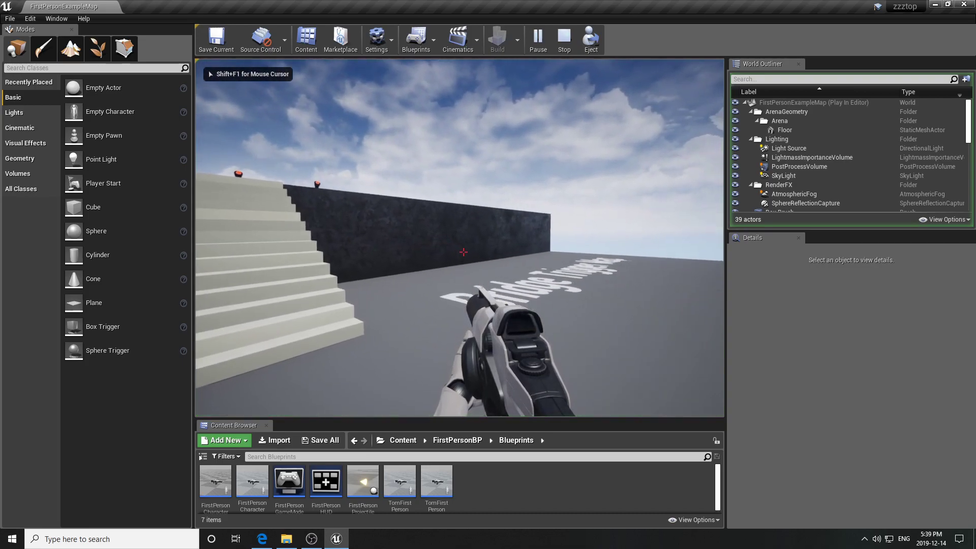
key(d)
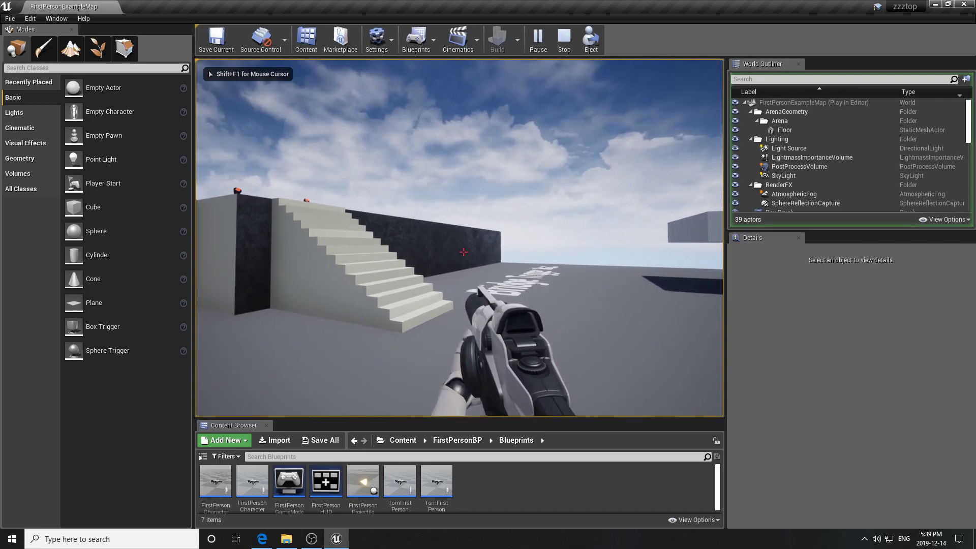
key(d)
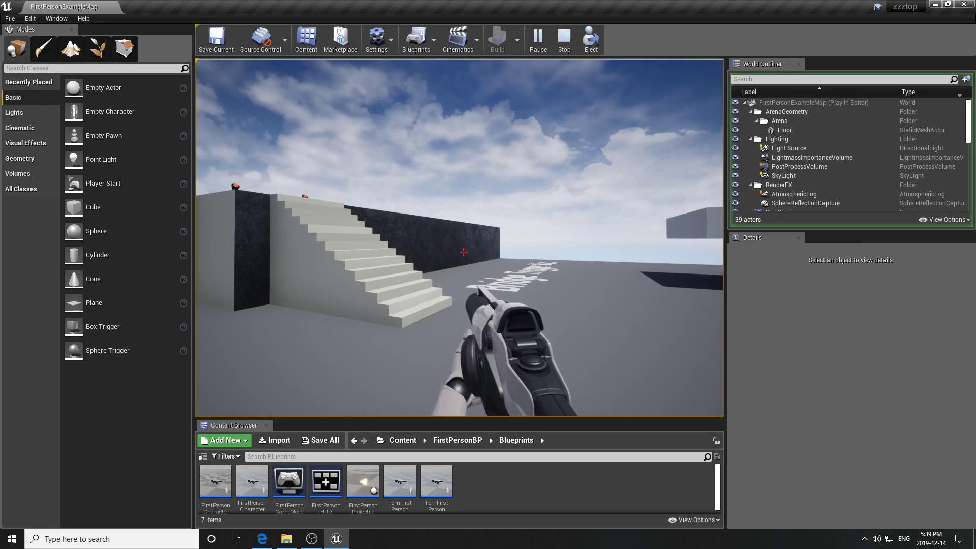
key(w)
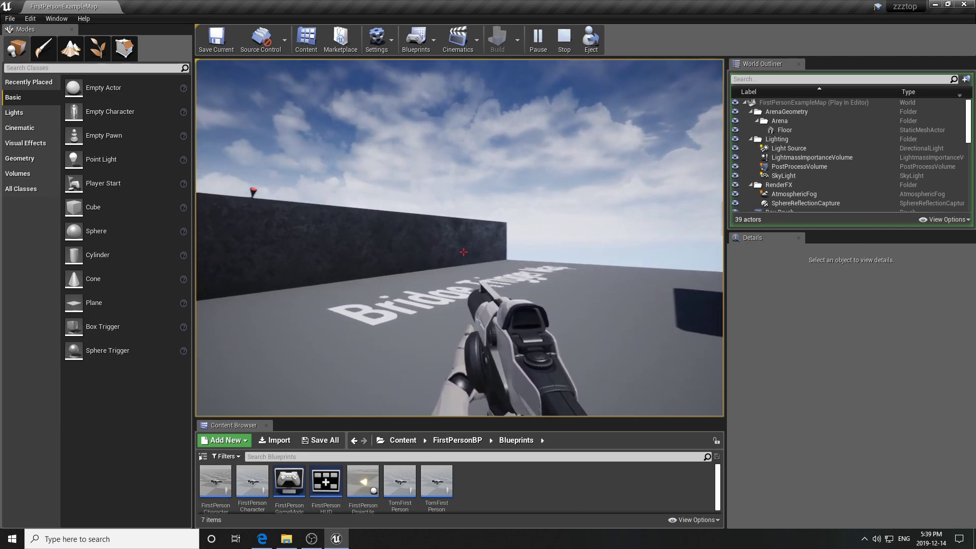
key(a)
key(s)
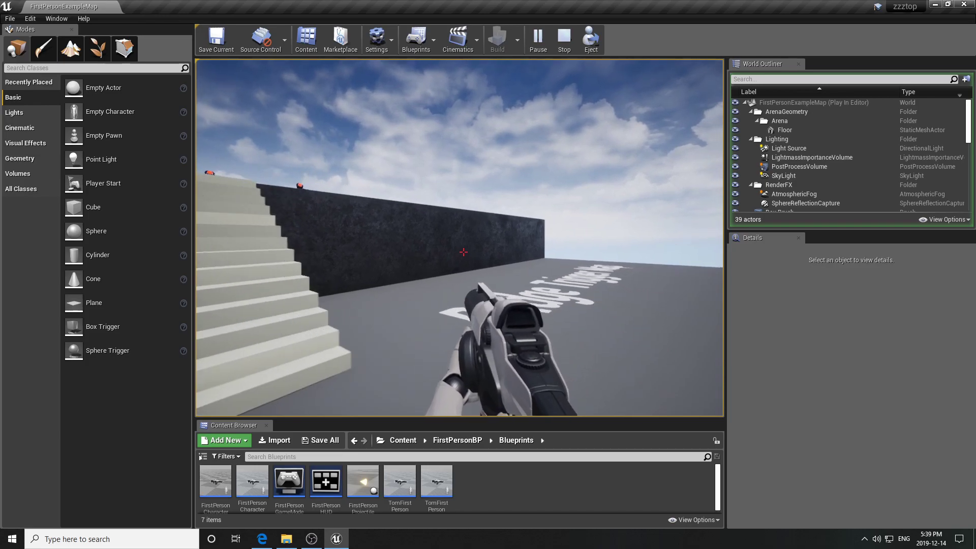
key(d)
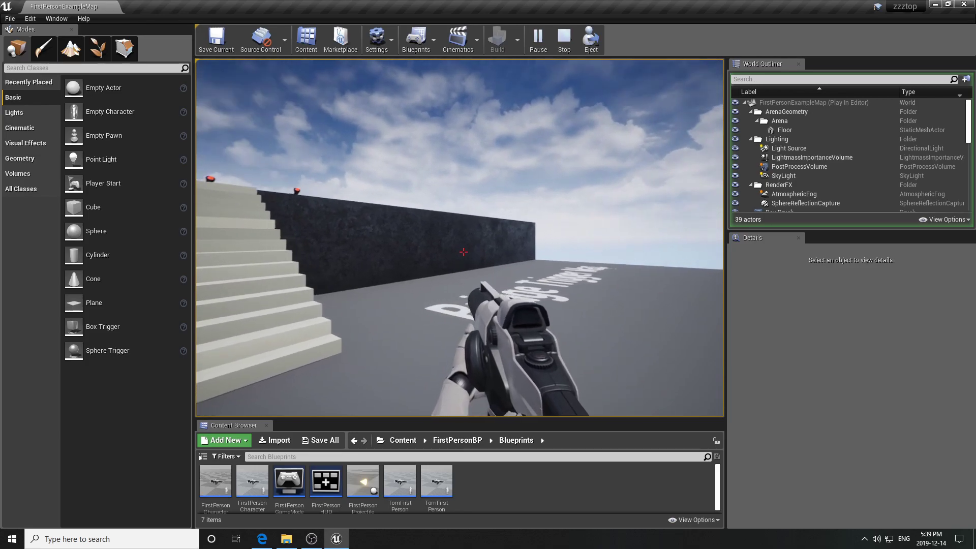
key(d)
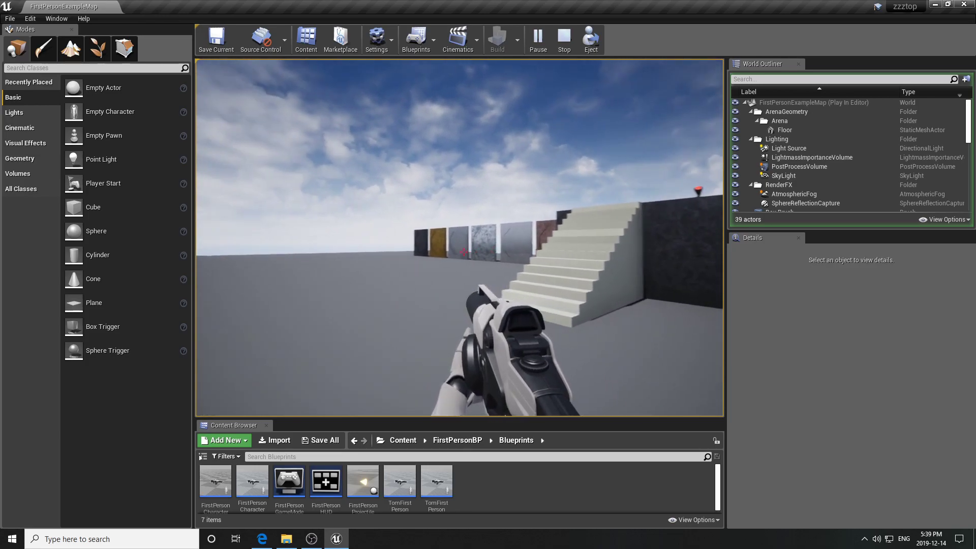
key(a)
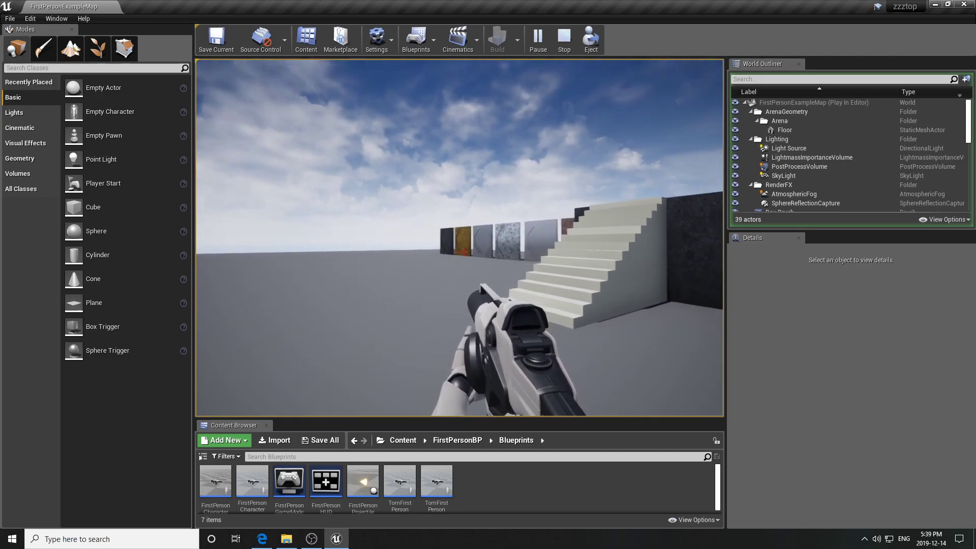
key(a)
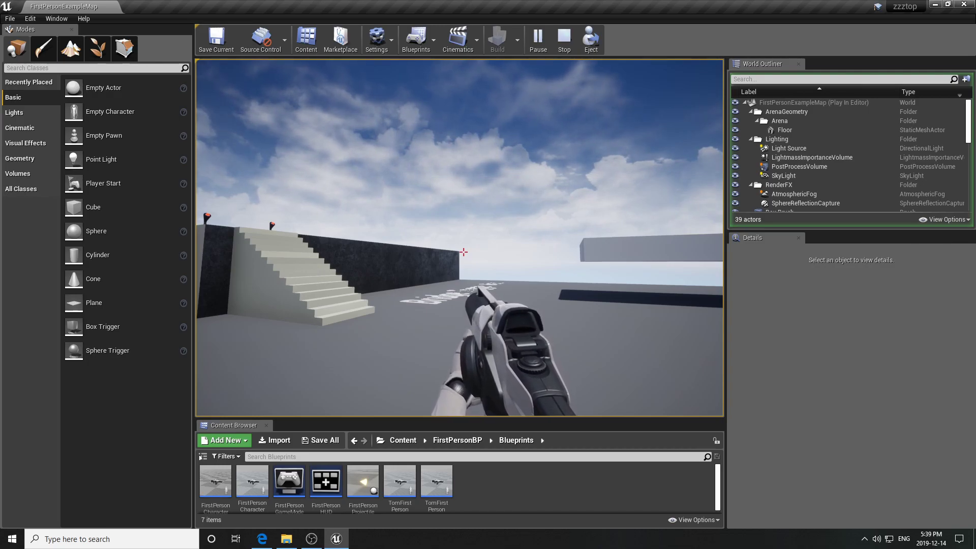
Step: Fire a test shot and explore the row of textured wall panels in play mode
click(464, 252)
key(w)
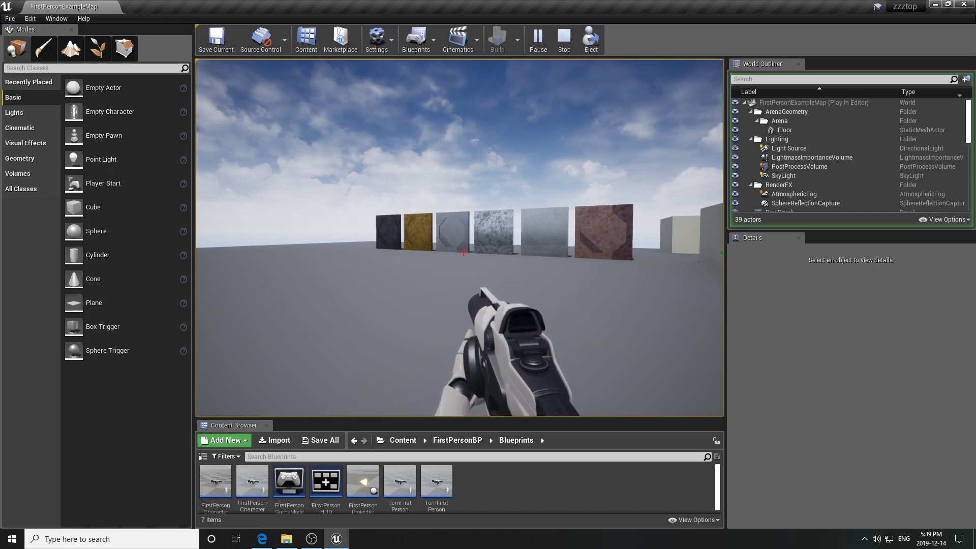
key(w)
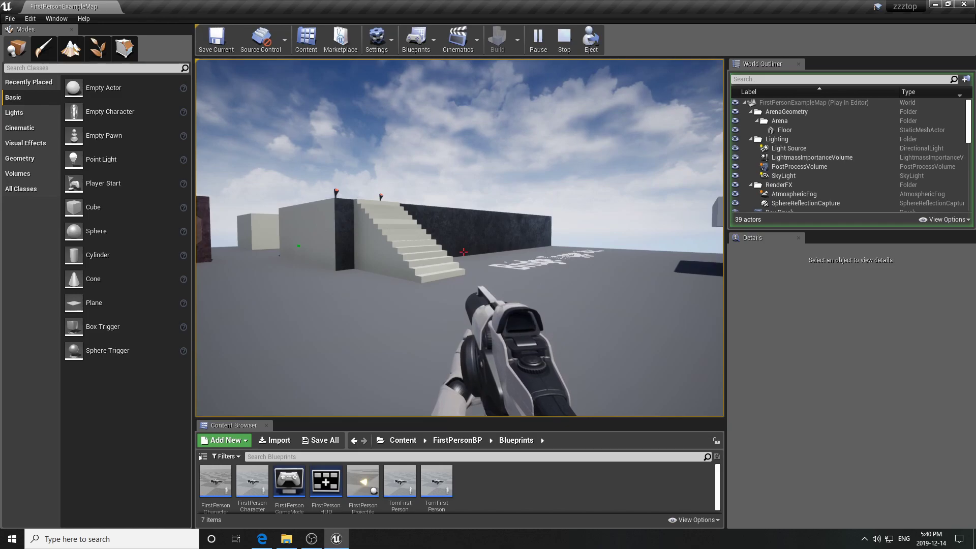
key(w)
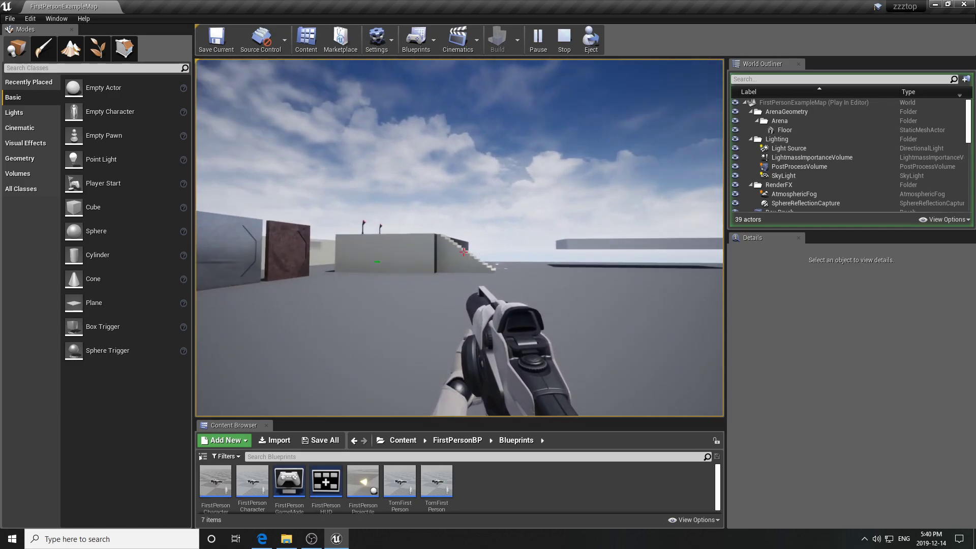
key(w)
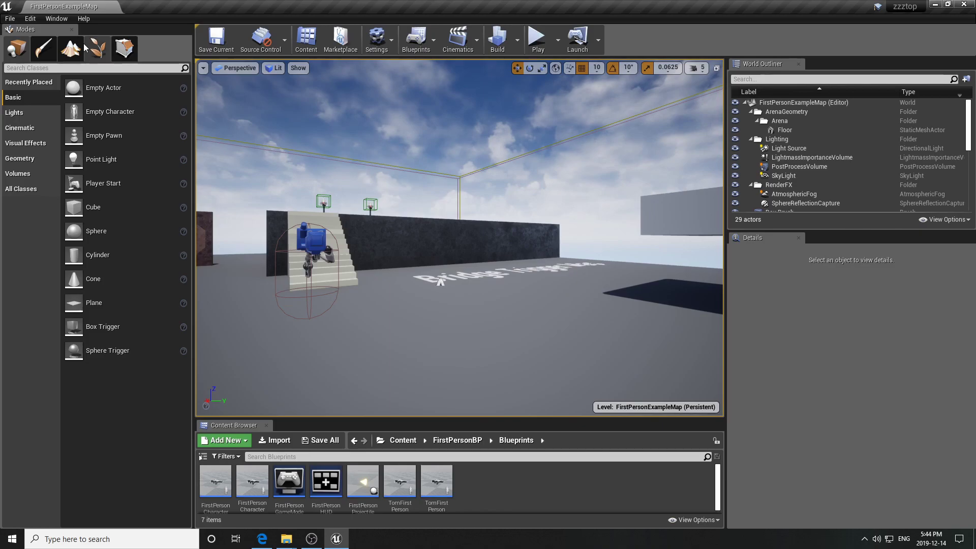
Step: Create a new Blueprint project from the First Person template, named AAAATomCharacterMap
click(9, 18)
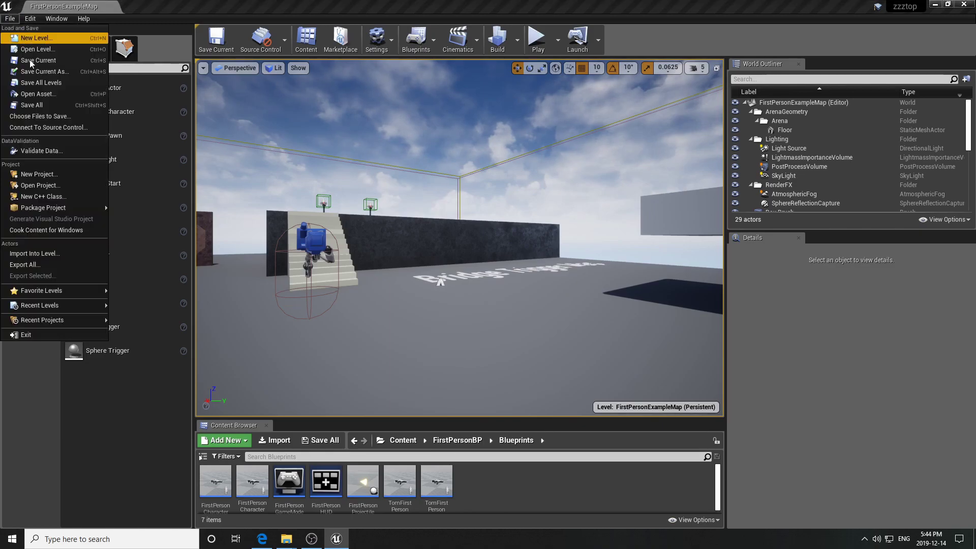
click(40, 173)
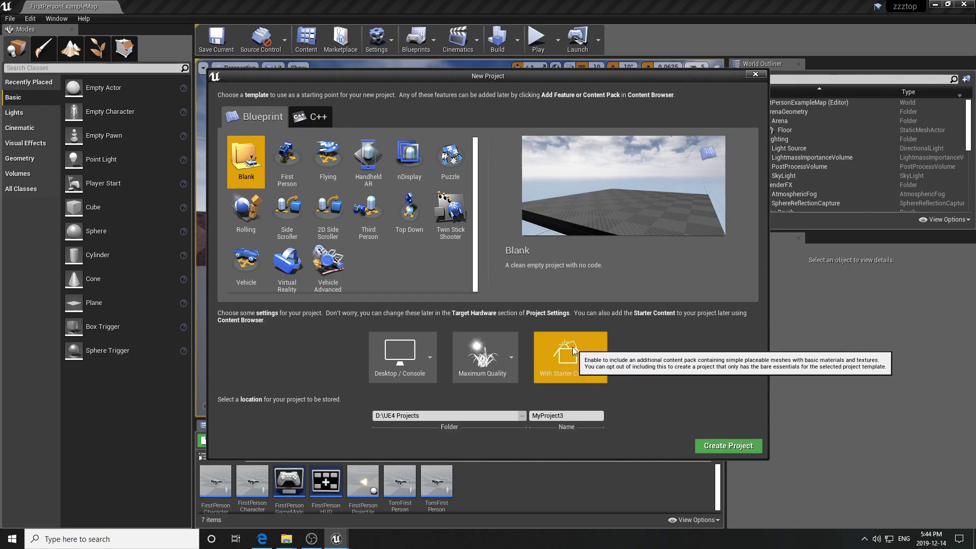
click(288, 156)
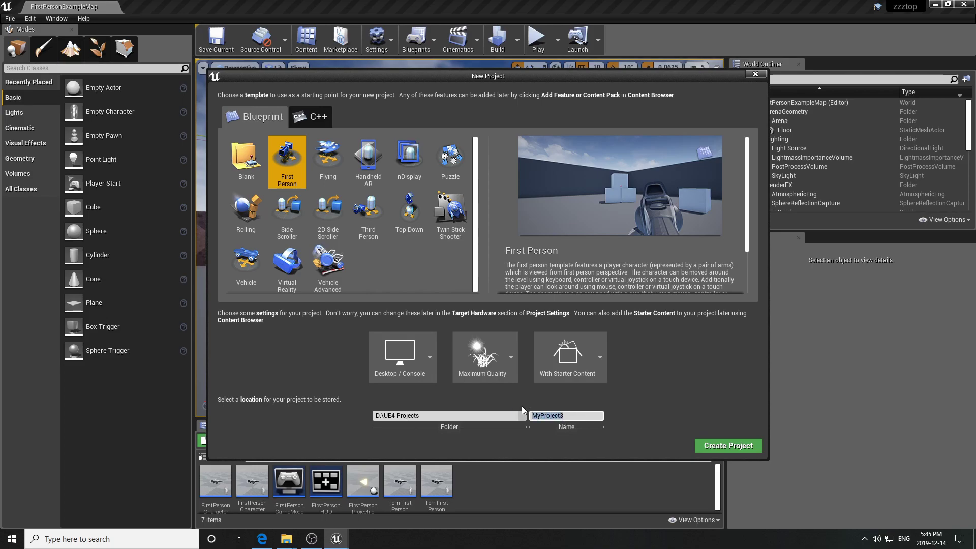
text(AAAATomCharact)
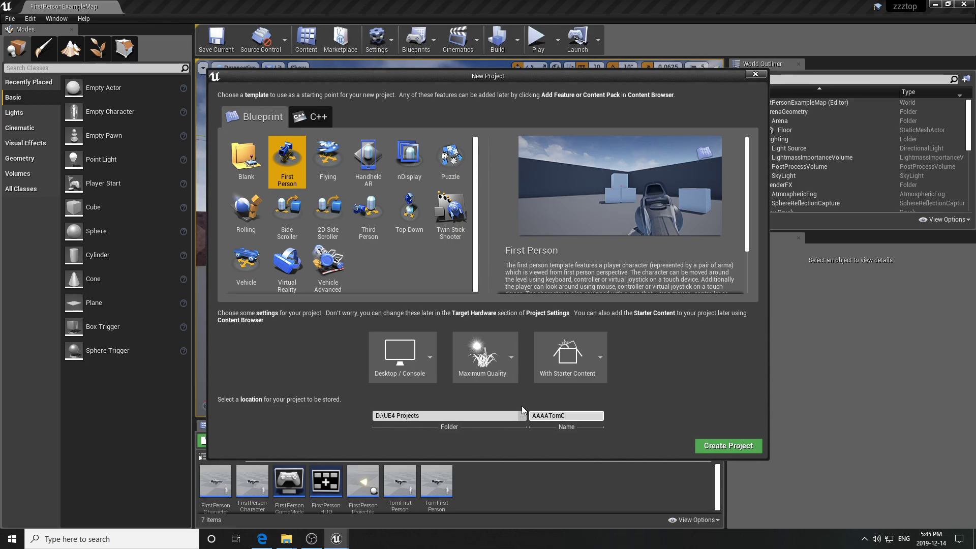
text(erMap)
click(704, 446)
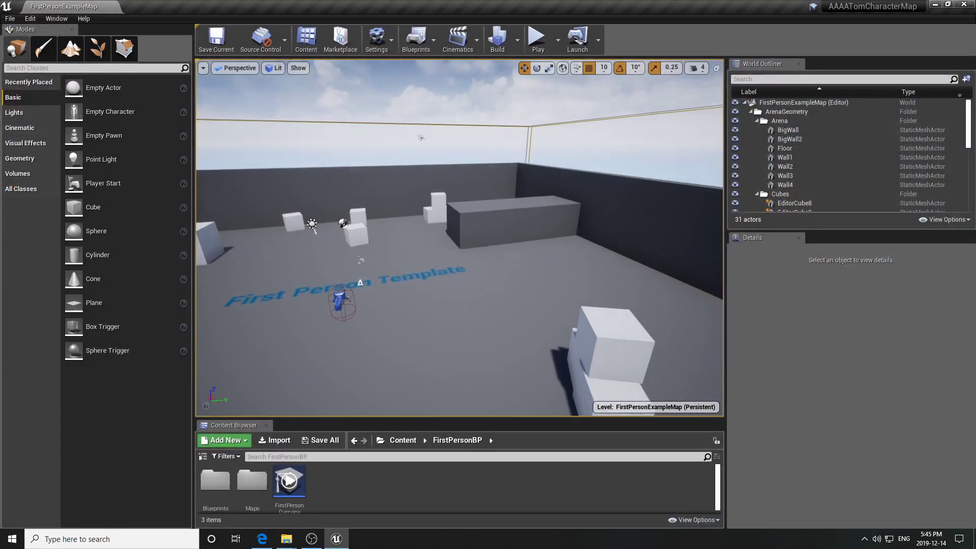
Step: Enlarge the World Outliner and delete all the arena cubes from EditorCube8 to EditorCube21
right_drag(695, 249, 715, 266)
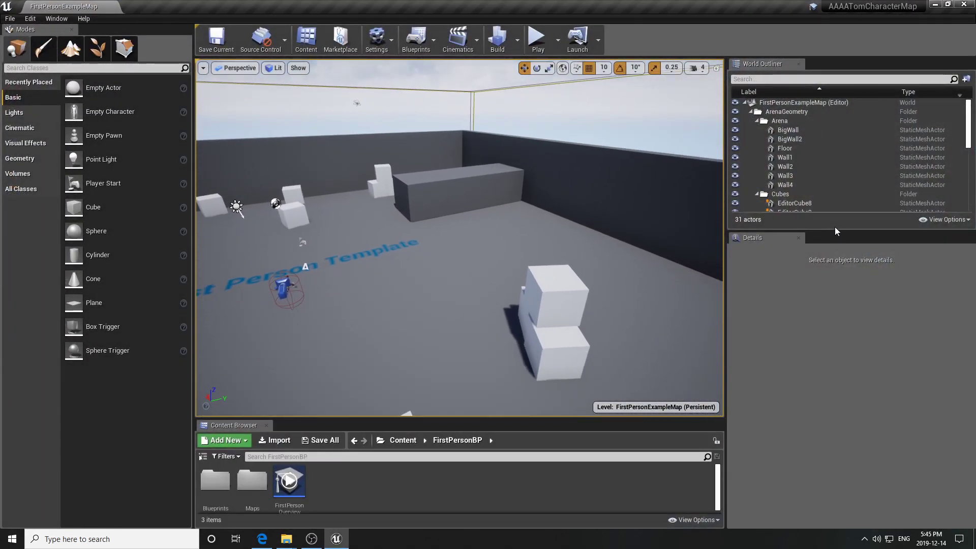
drag(826, 229, 827, 364)
click(809, 205)
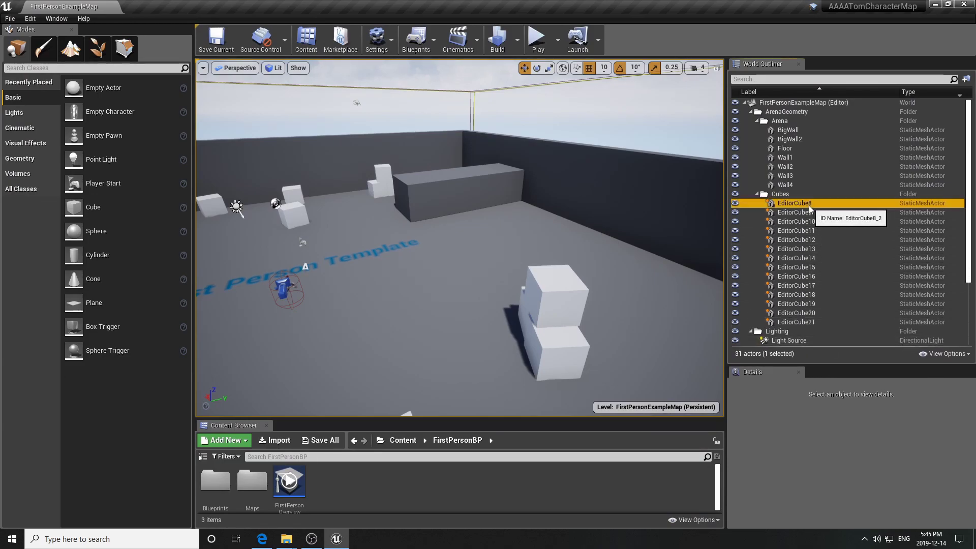
shift+click(800, 321)
key(Delete)
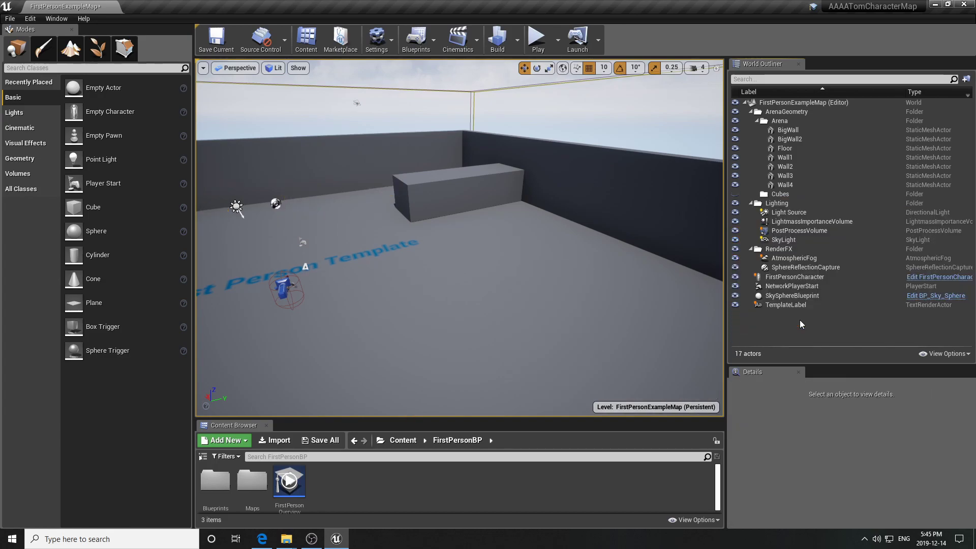
Step: Raise the BigWall2 block by 190 units along Z in the maximized Right wireframe view
drag(627, 219, 574, 262)
click(652, 206)
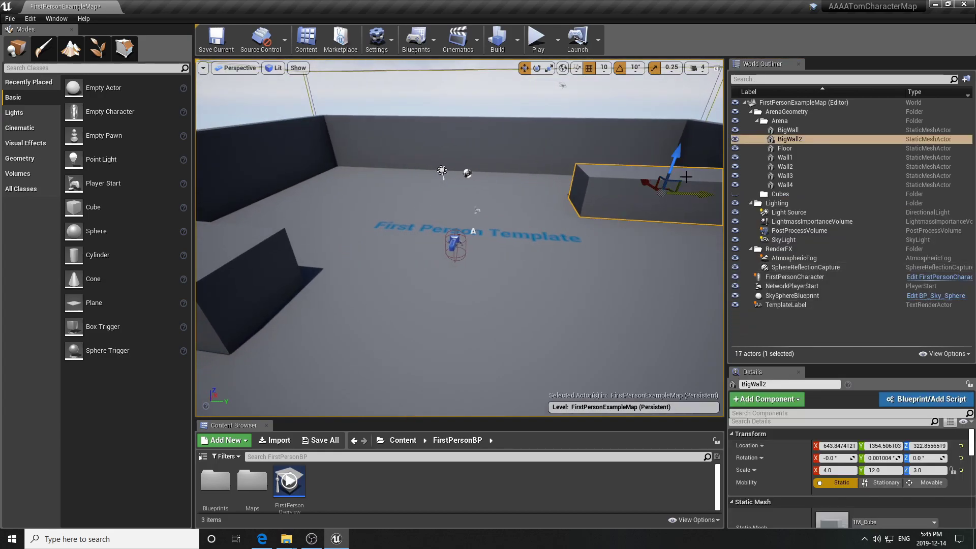
click(716, 67)
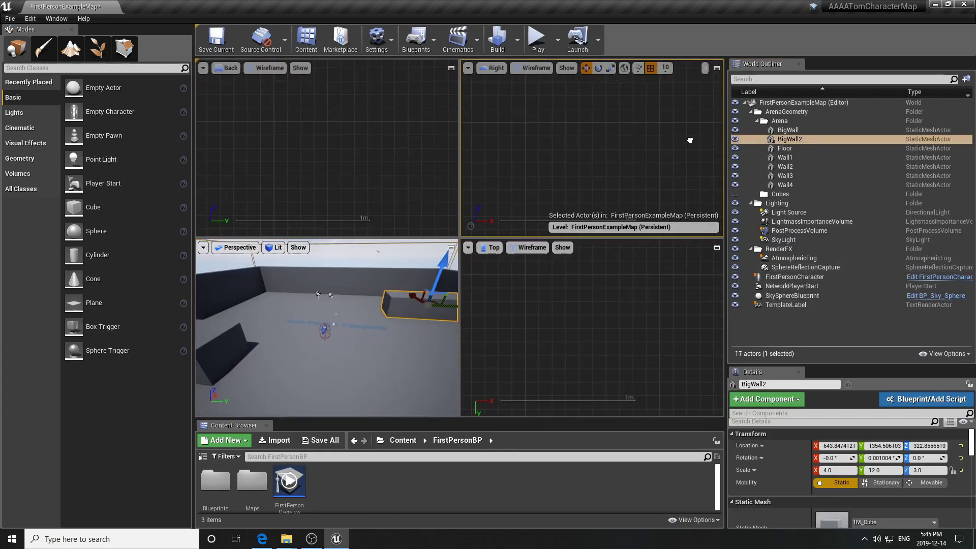
scroll(647, 153, down, 15)
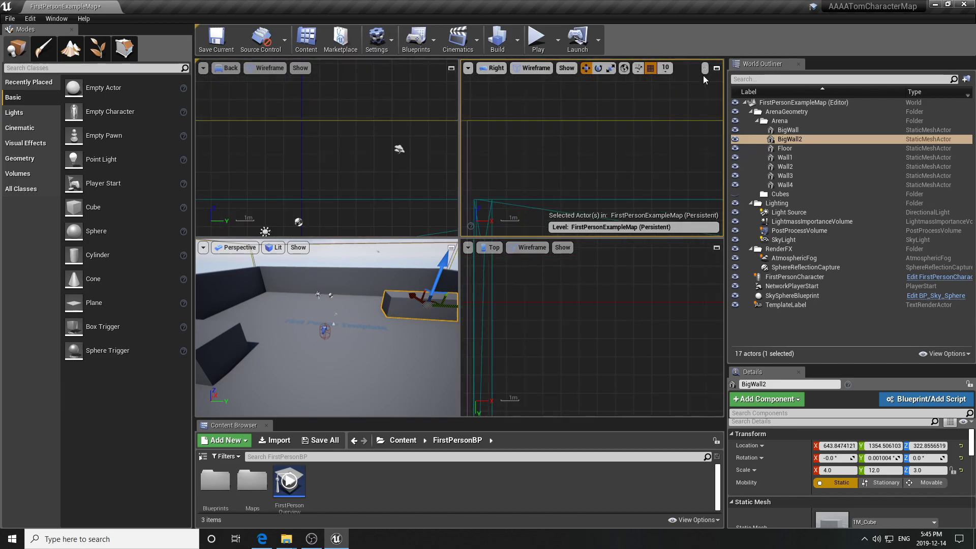
click(716, 68)
scroll(612, 206, up, 10)
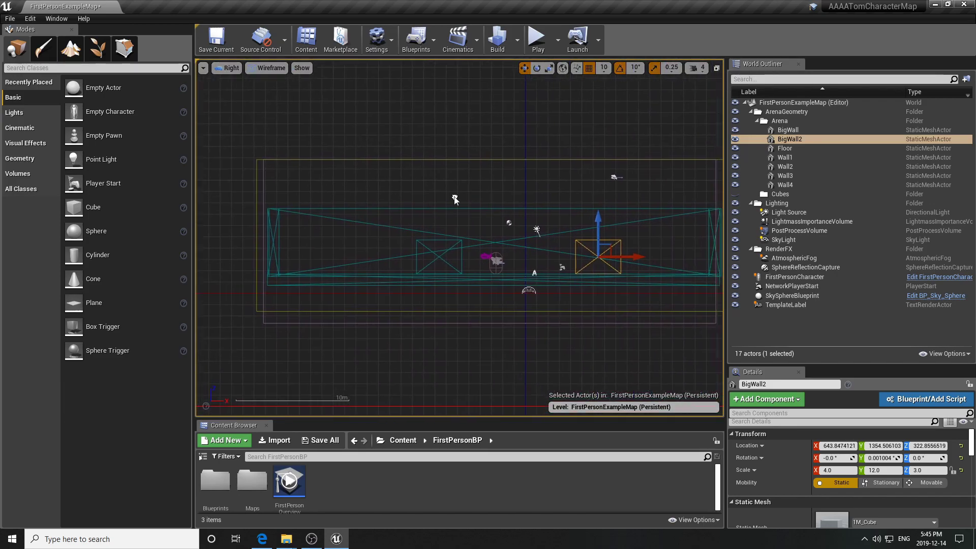
drag(527, 217, 527, 176)
Step: Measure the gap between BigWall2 and the floor and lower the block to about Z 493
scroll(533, 217, up, 3)
scroll(529, 211, up, 2)
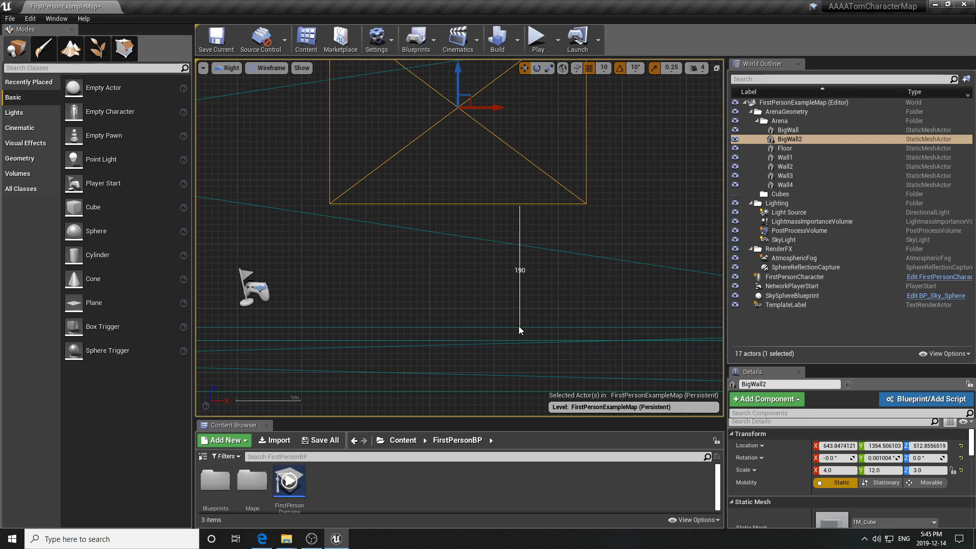
middle_drag(519, 326, 518, 327)
drag(456, 71, 455, 87)
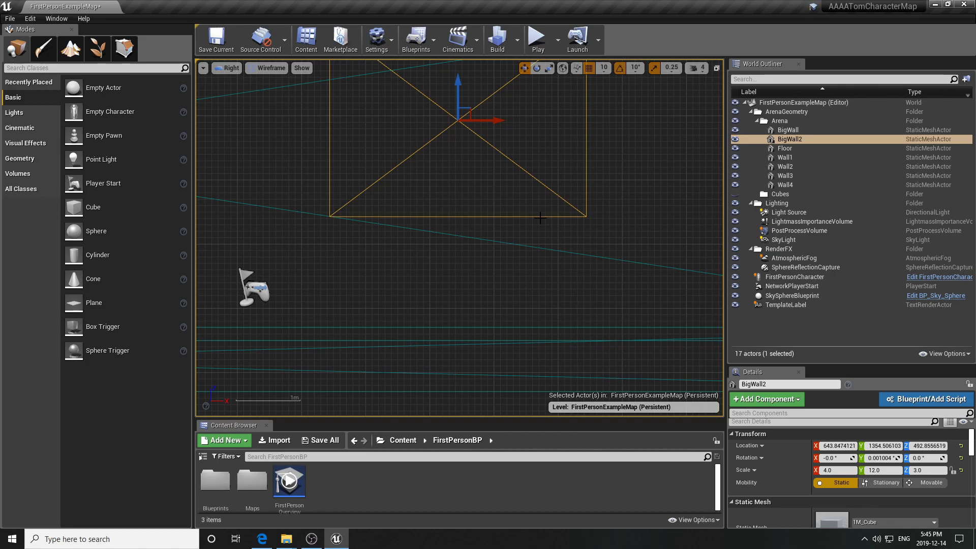
middle_drag(540, 327, 541, 326)
click(542, 323)
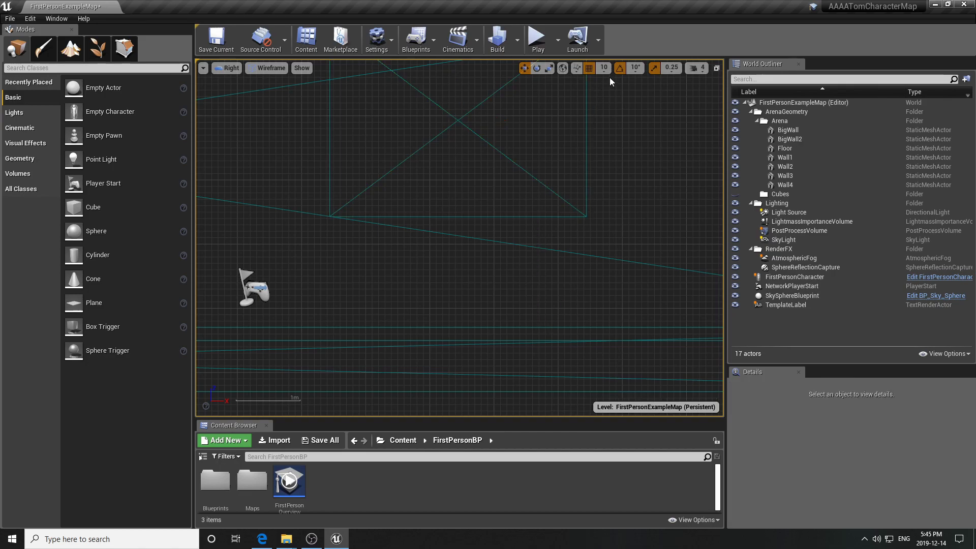
Step: Save the level and return to the maximized Perspective view facing the raised block
click(717, 68)
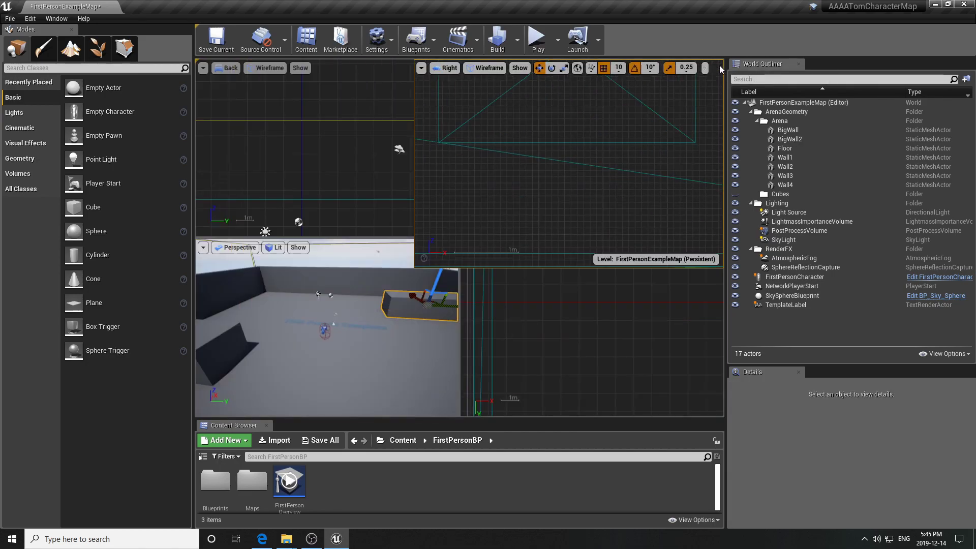
click(216, 40)
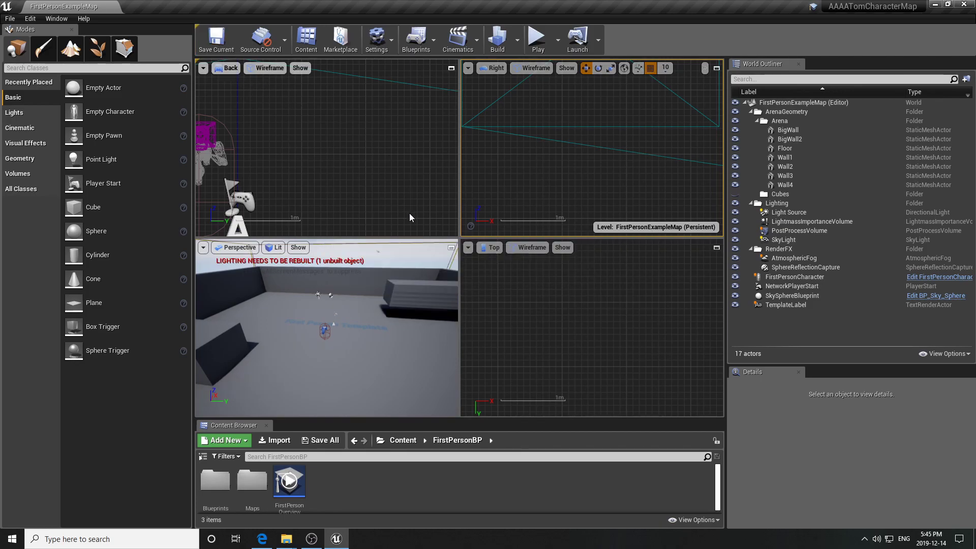
click(451, 247)
right_drag(489, 234, 510, 225)
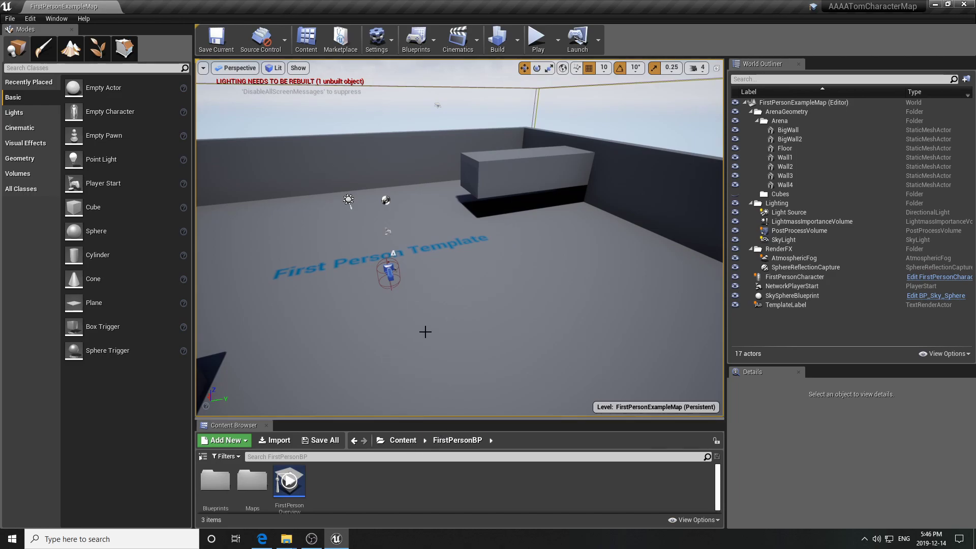
Step: Enlarge the Content Browser and open the FirstPersonCharacter Blueprint from the FirstPersonBP Blueprints folder
click(402, 441)
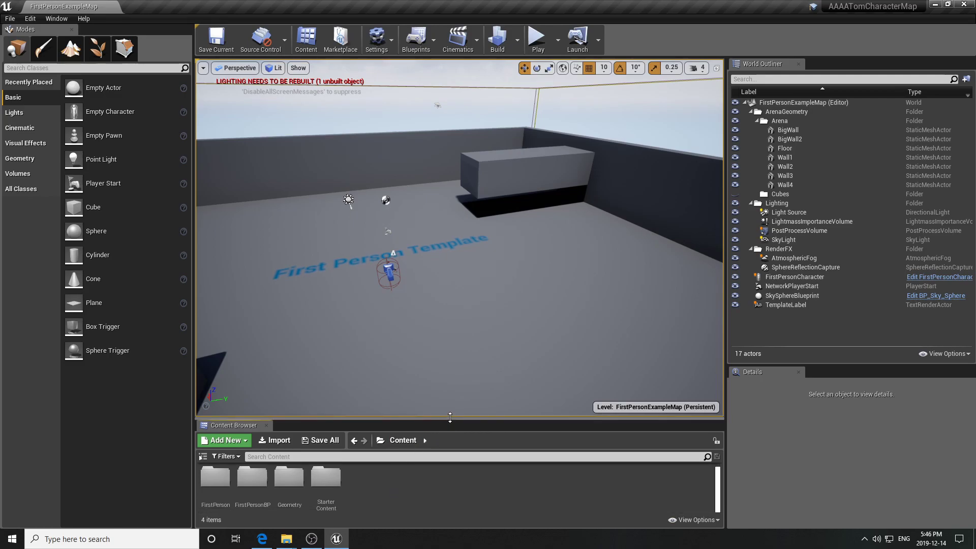
drag(451, 420, 446, 363)
double_click(252, 424)
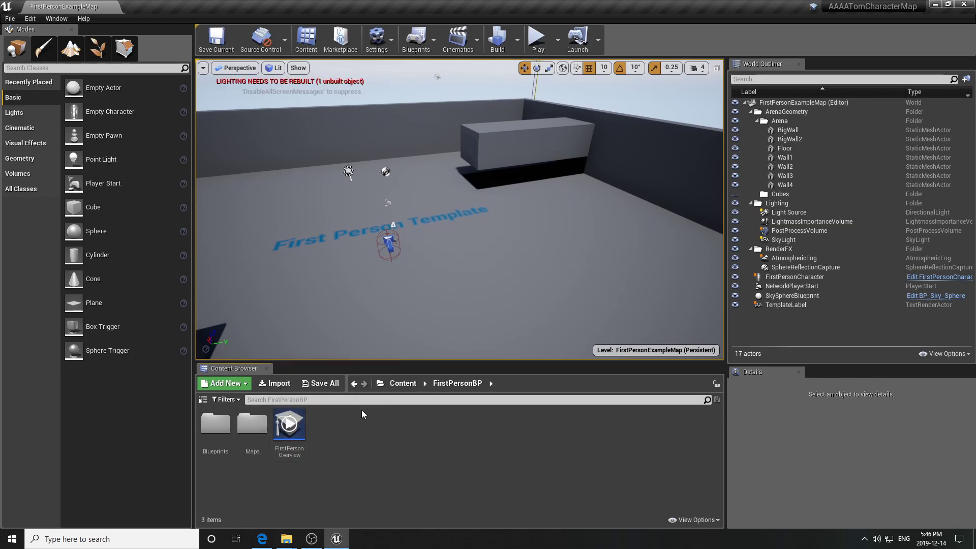
click(403, 383)
double_click(252, 424)
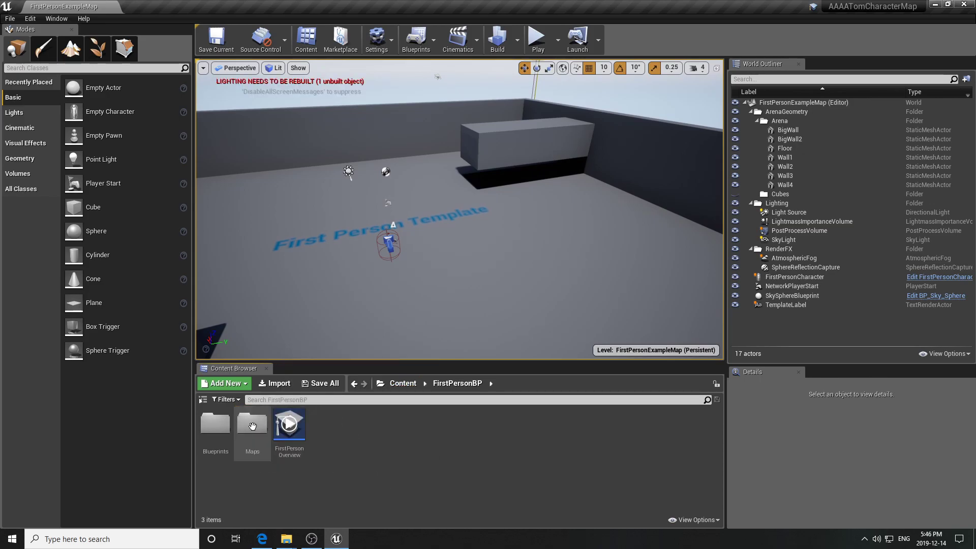
click(219, 432)
double_click(220, 432)
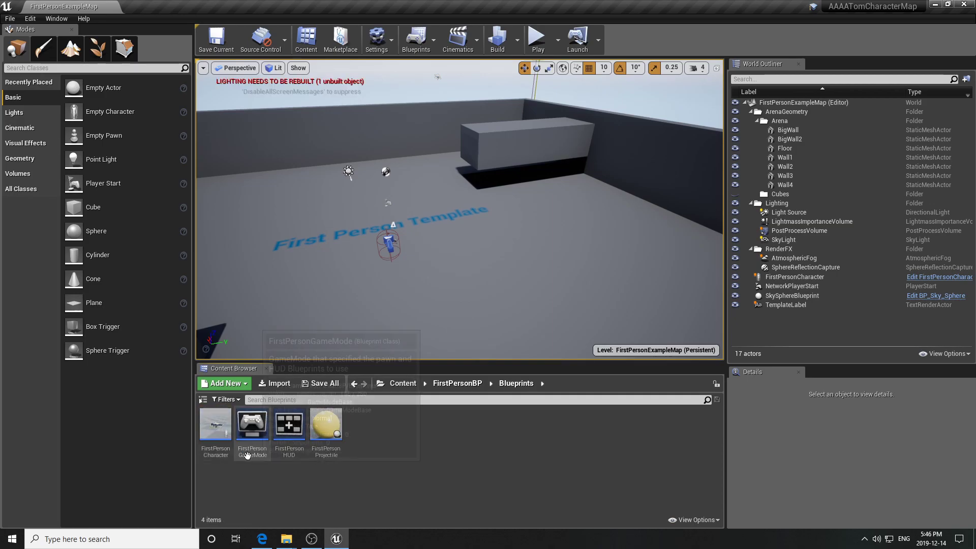
double_click(216, 432)
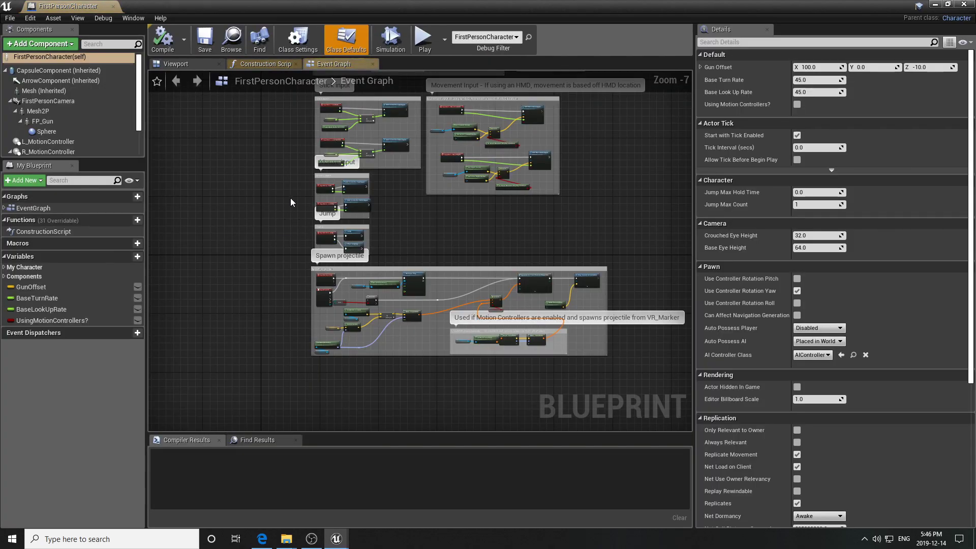
Step: Filter the CharacterMovement component's properties by "crouch" and enable Can Crouch
scroll(264, 213, down, 3)
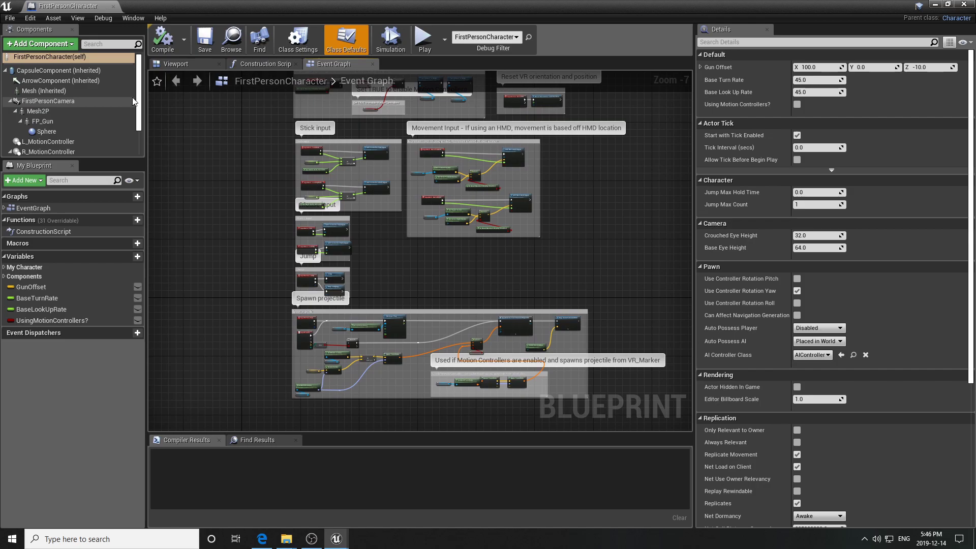
scroll(42, 147, down, 2)
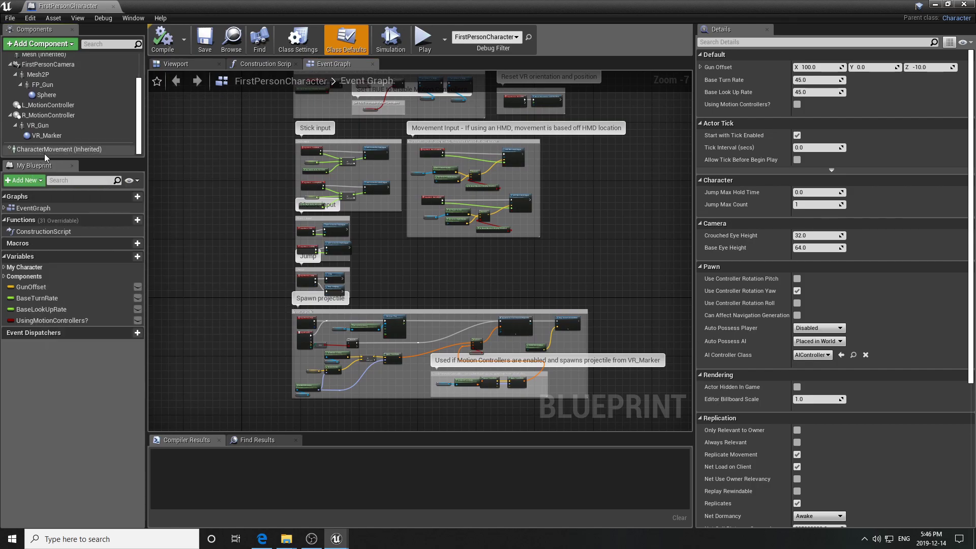
click(60, 149)
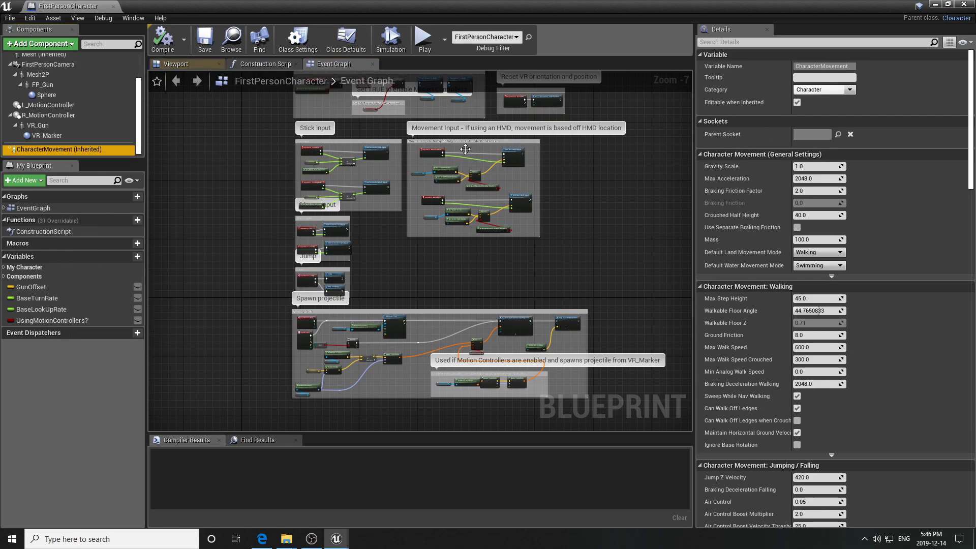
click(734, 43)
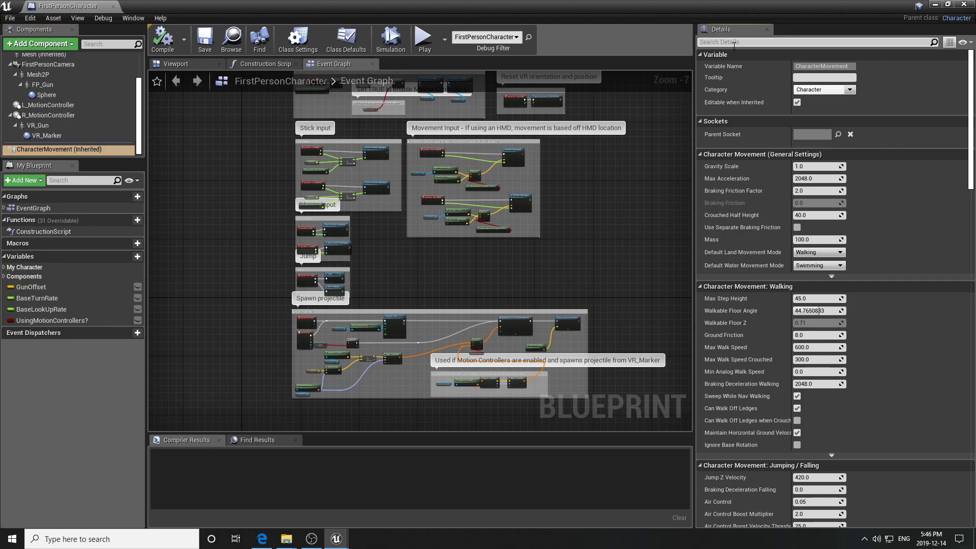
text(crouc)
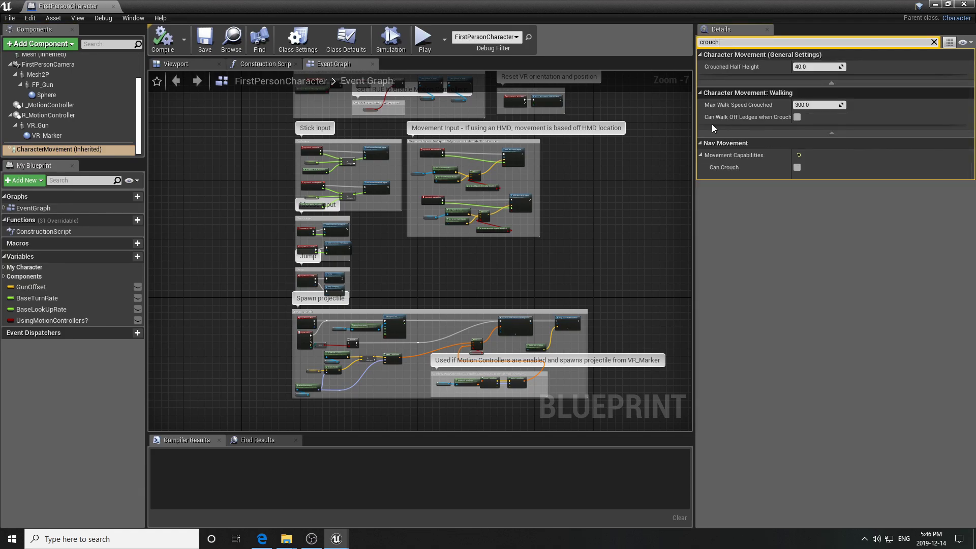
text(h)
click(797, 167)
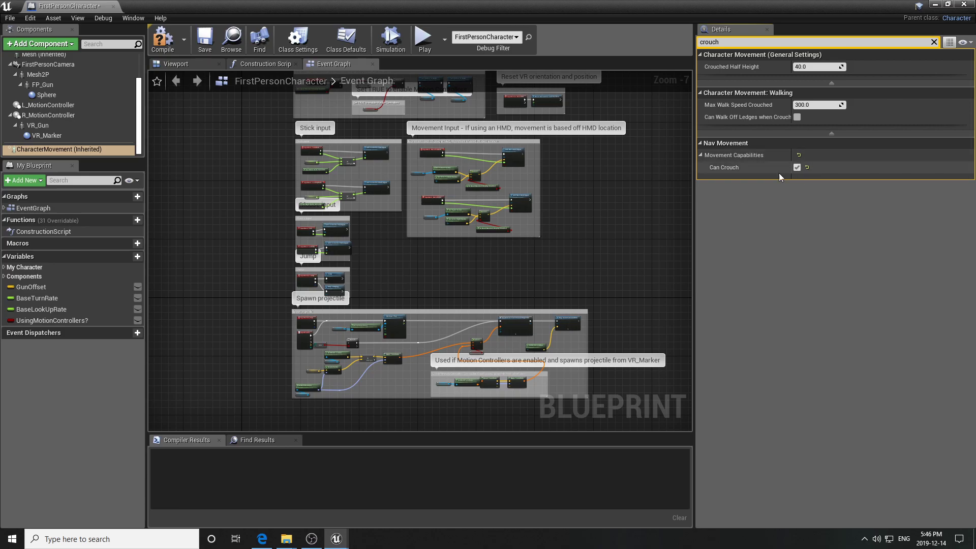
Step: Compile the FirstPersonCharacter Blueprint and dock its editor alongside the FirstPersonExampleMap level editor
right_drag(627, 212, 628, 241)
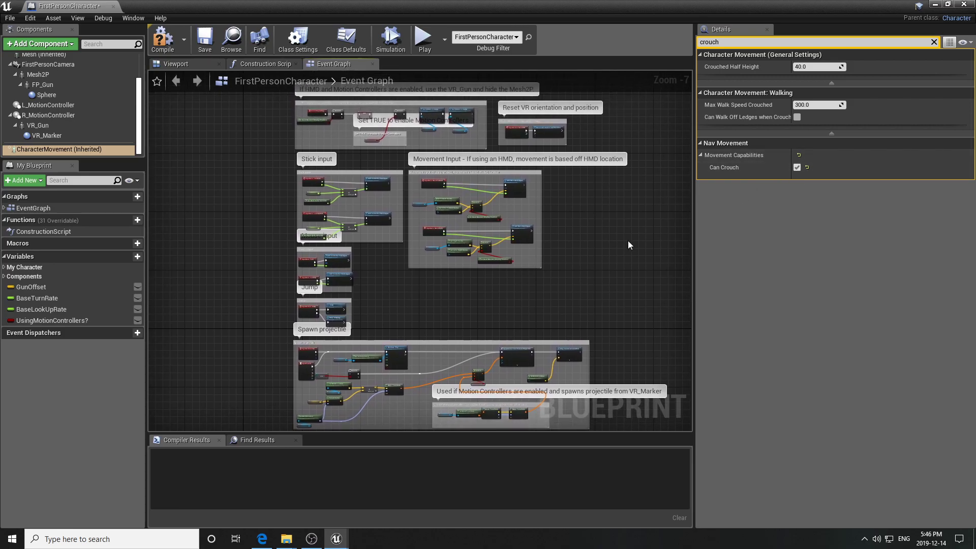
click(162, 39)
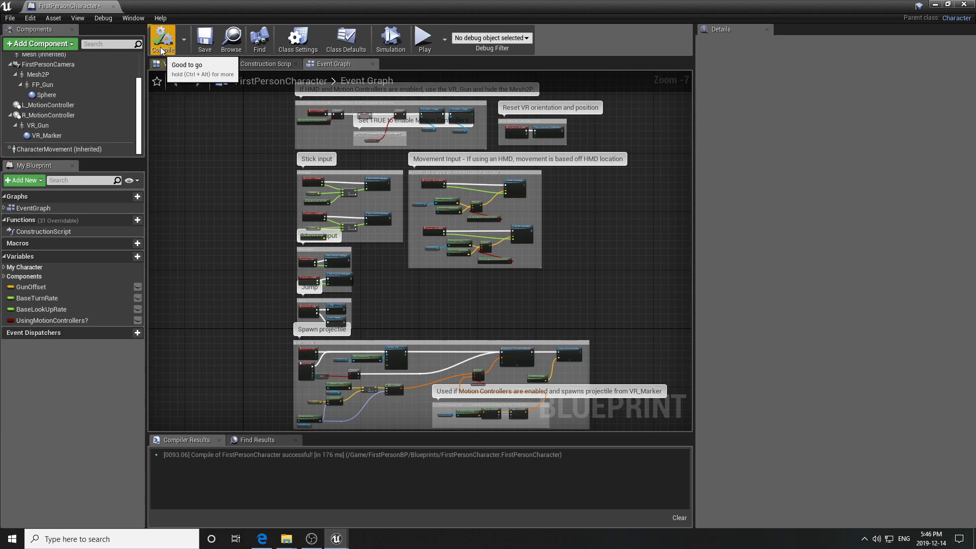
drag(79, 10, 166, 8)
click(71, 7)
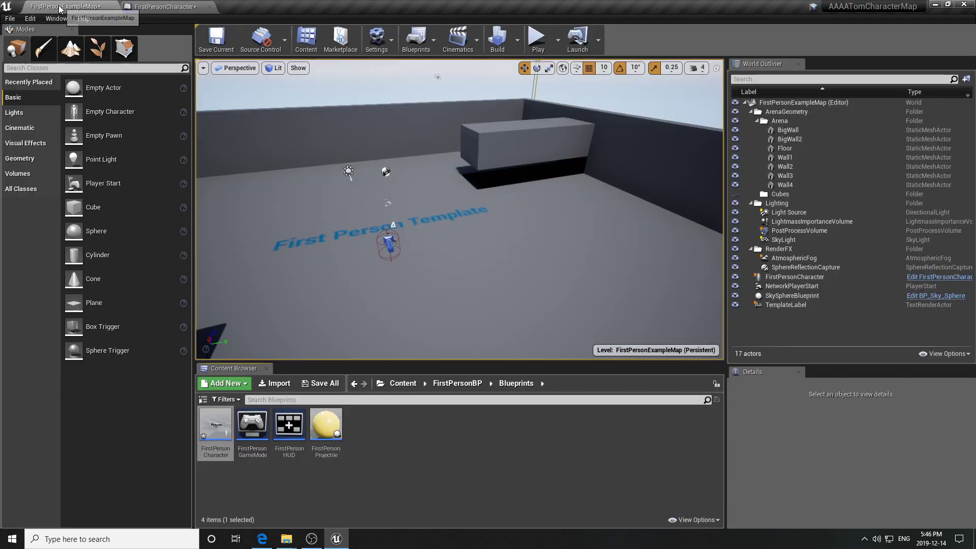
Step: Return to the FirstPersonCharacter Blueprint, save it and compile it again
click(142, 7)
click(167, 40)
click(205, 41)
click(158, 39)
Step: Delete the HMD and Motion Controllers node group and the Reset VR orientation and position group from the Event Graph
right_drag(405, 196, 376, 235)
scroll(368, 236, up, 2)
double_click(400, 199)
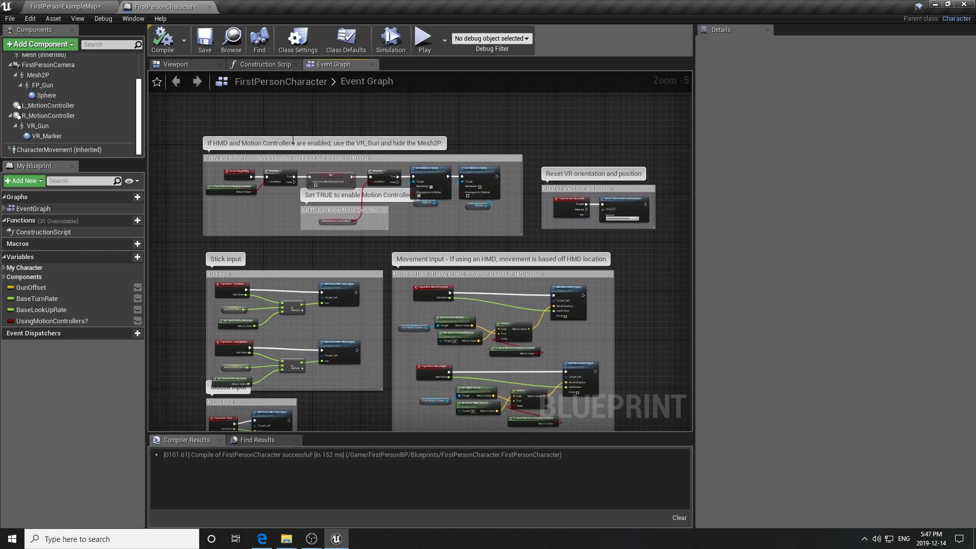
drag(183, 115, 673, 246)
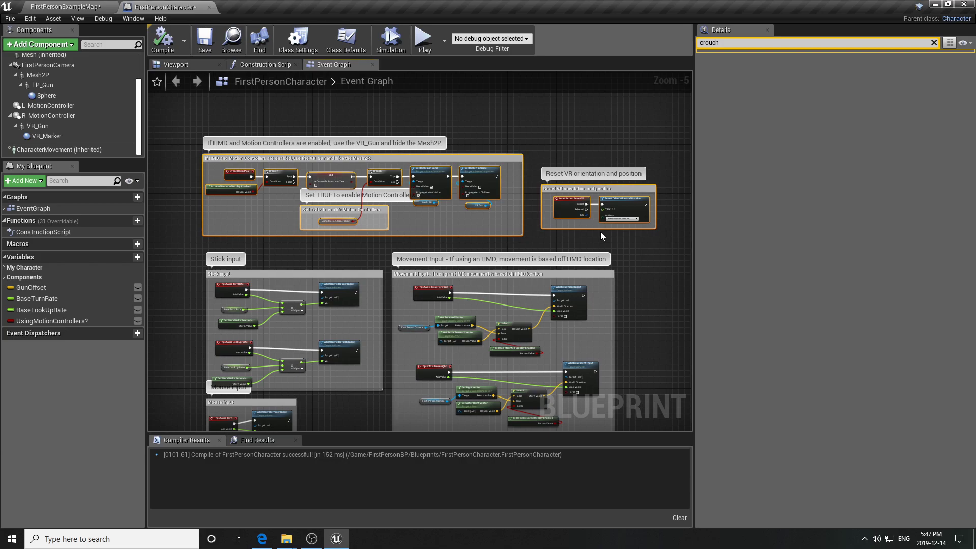
key(Delete)
Step: Add a Left Ctrl keyboard event in the empty graph area beside the Jump group
key(Home)
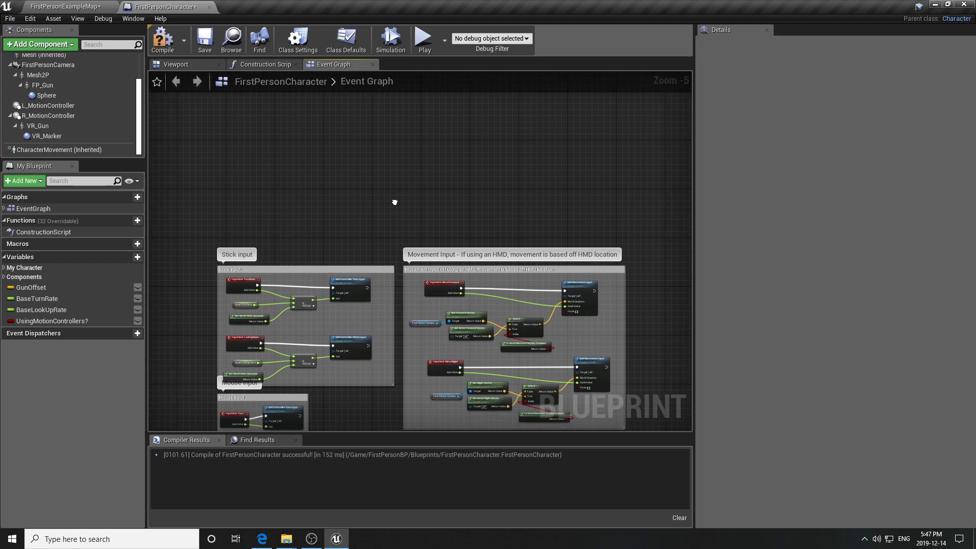
scroll(470, 148, up, 4)
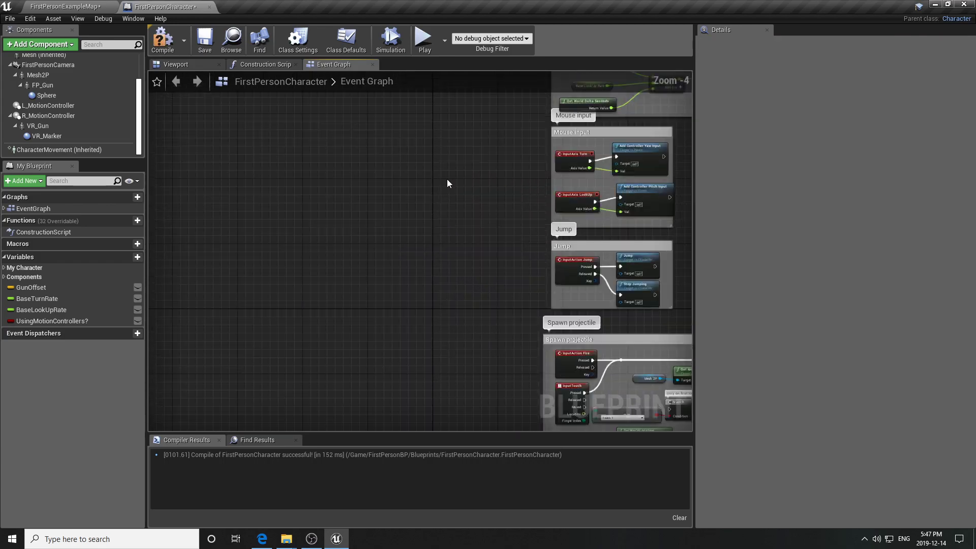
scroll(427, 203, up, 1)
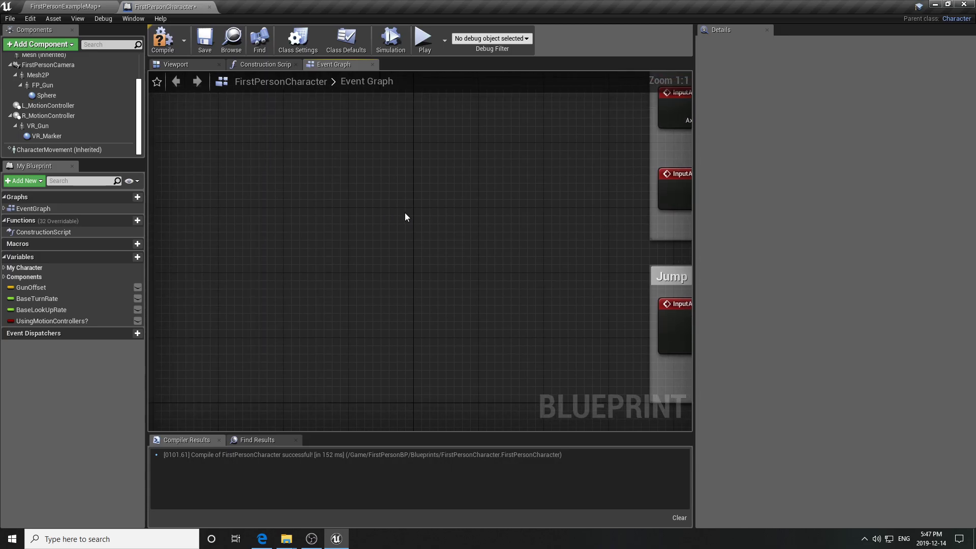
right_click(318, 205)
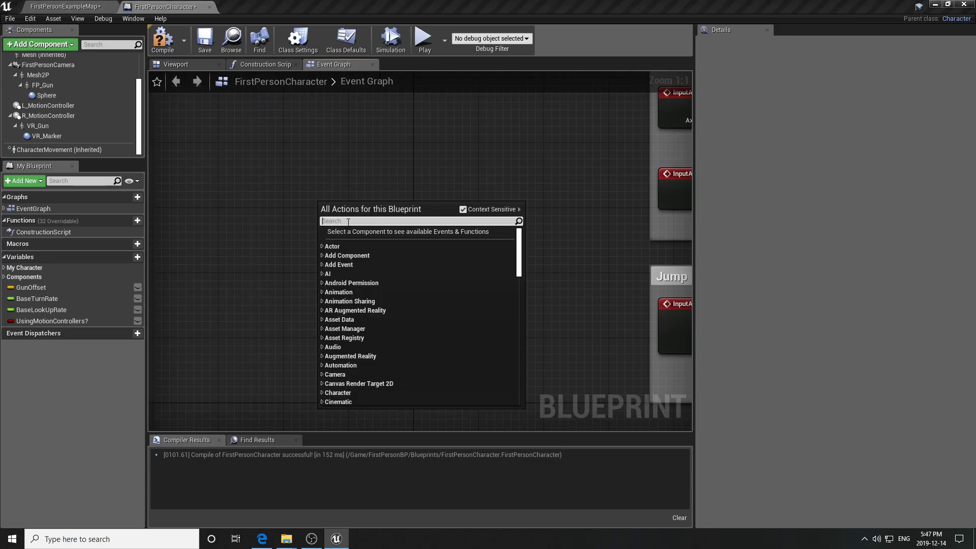
text(ctr)
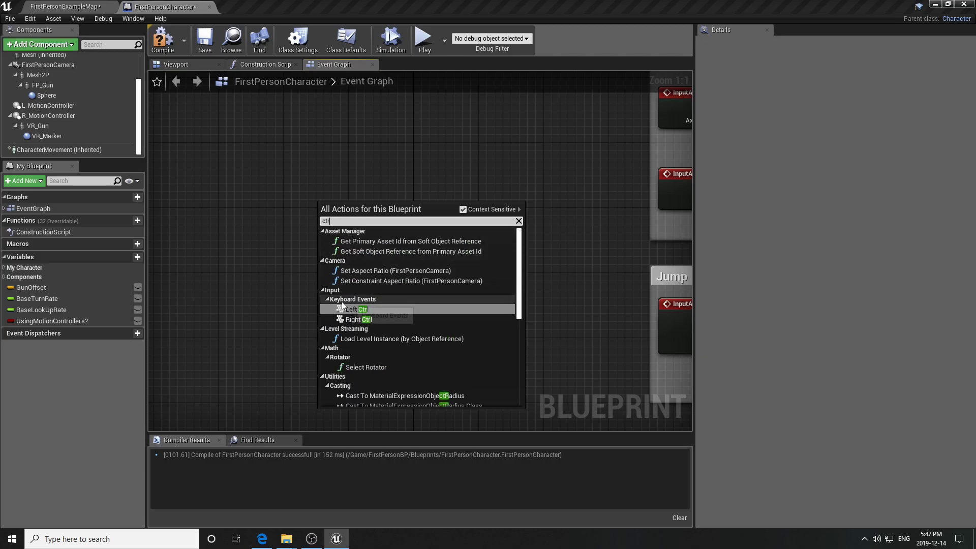
click(354, 308)
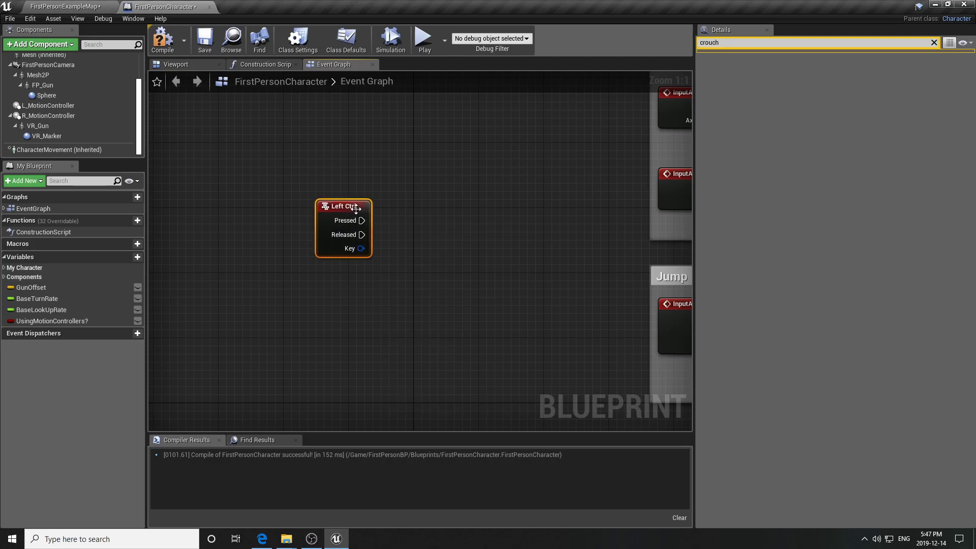
drag(350, 208, 343, 175)
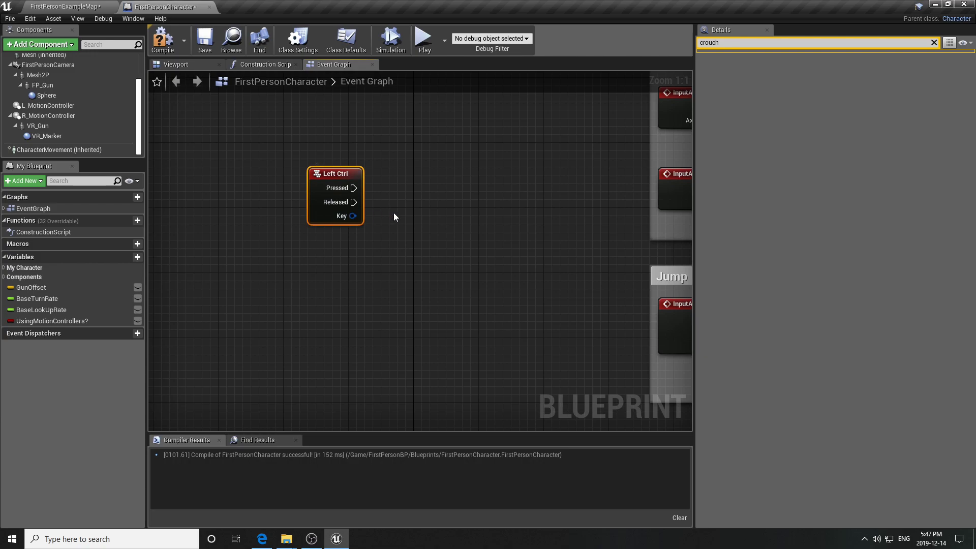
Step: Add a Crouch function node beside the Left Ctrl event, with Context Sensitive turned off for the node search
right_click(404, 191)
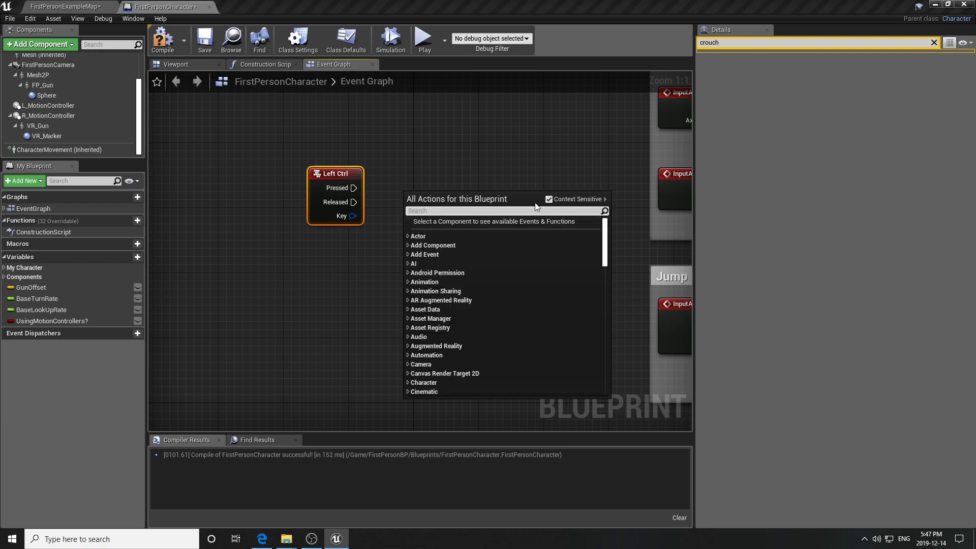
click(548, 199)
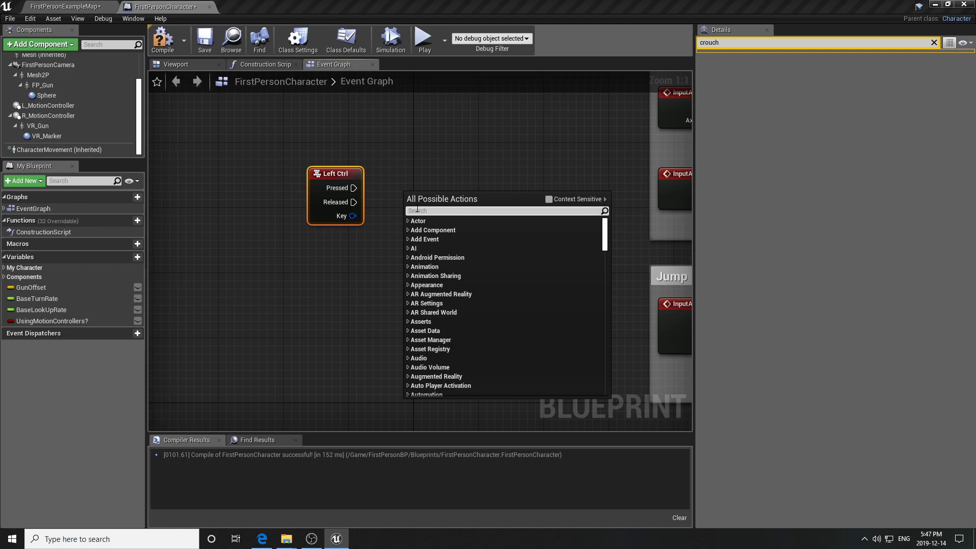
text(crouch)
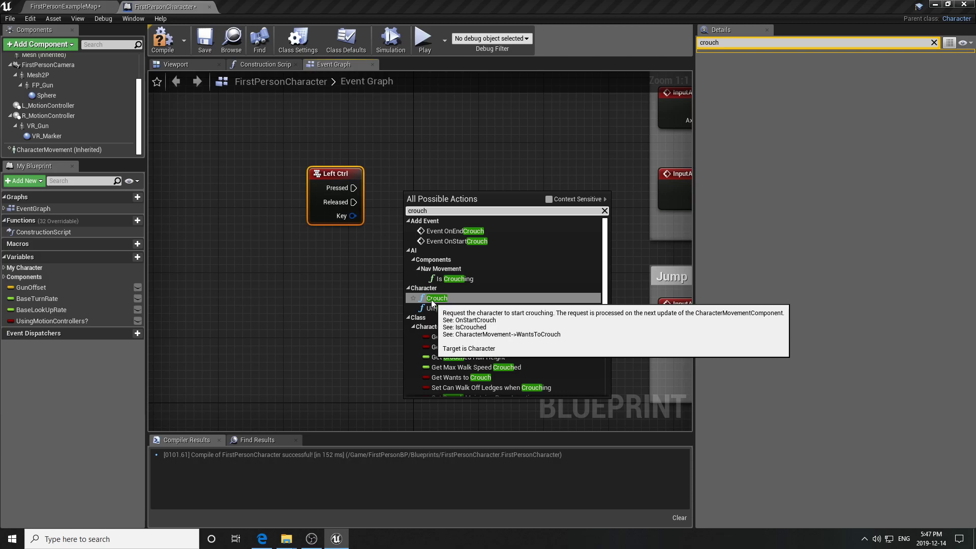
click(430, 299)
drag(431, 217, 422, 176)
click(418, 226)
Step: Add an Un Crouch node below Crouch, and wire Left Ctrl's Pressed output to Crouch and Released to Un Crouch
right_click(418, 222)
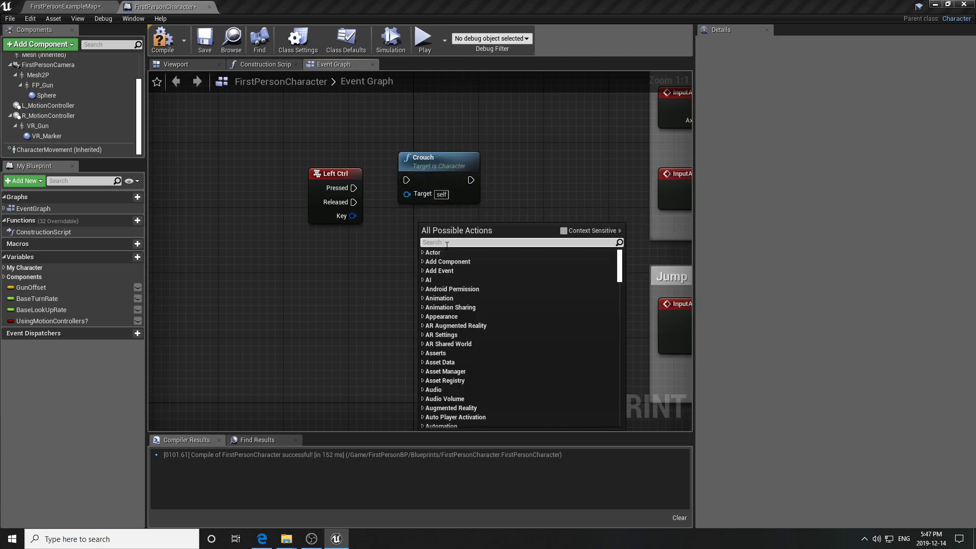
text(uncrouch)
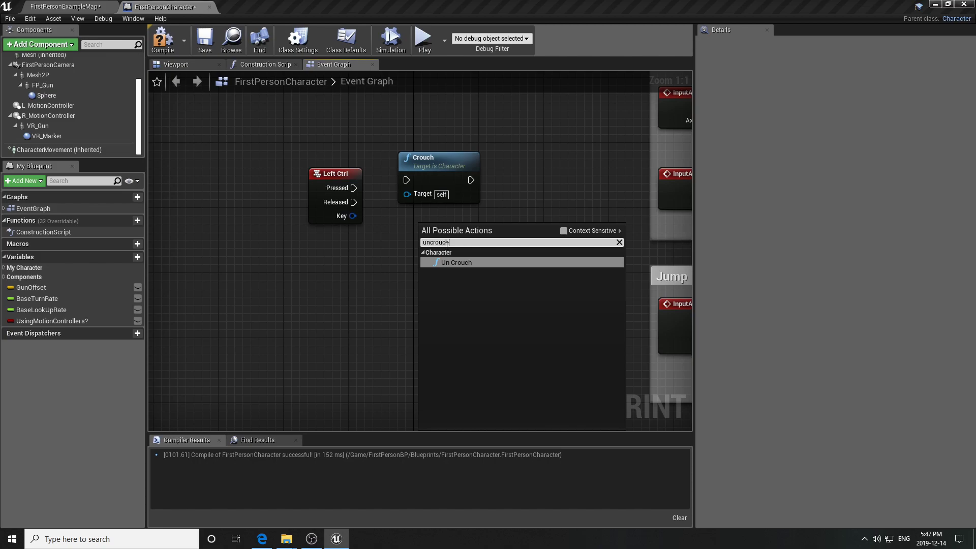
key(Return)
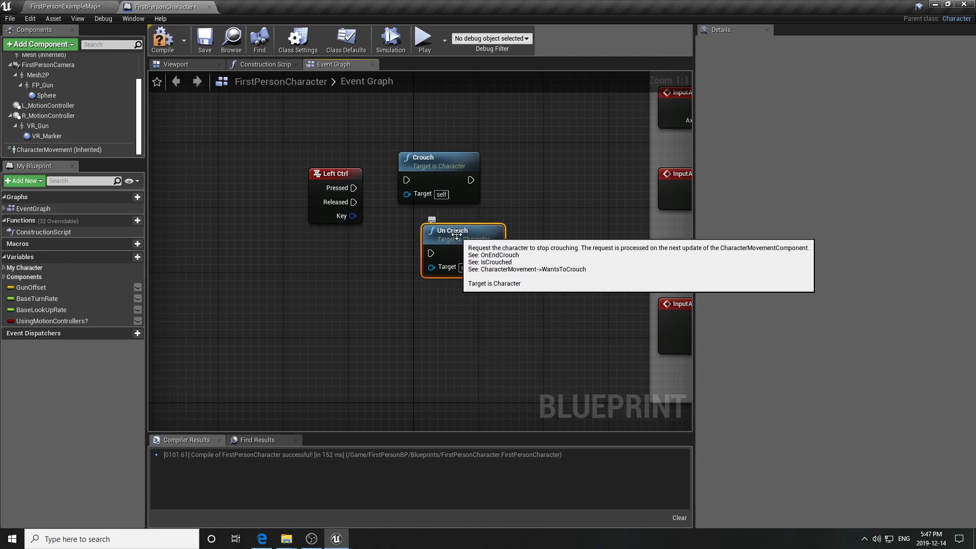
drag(442, 253, 417, 253)
drag(354, 187, 407, 181)
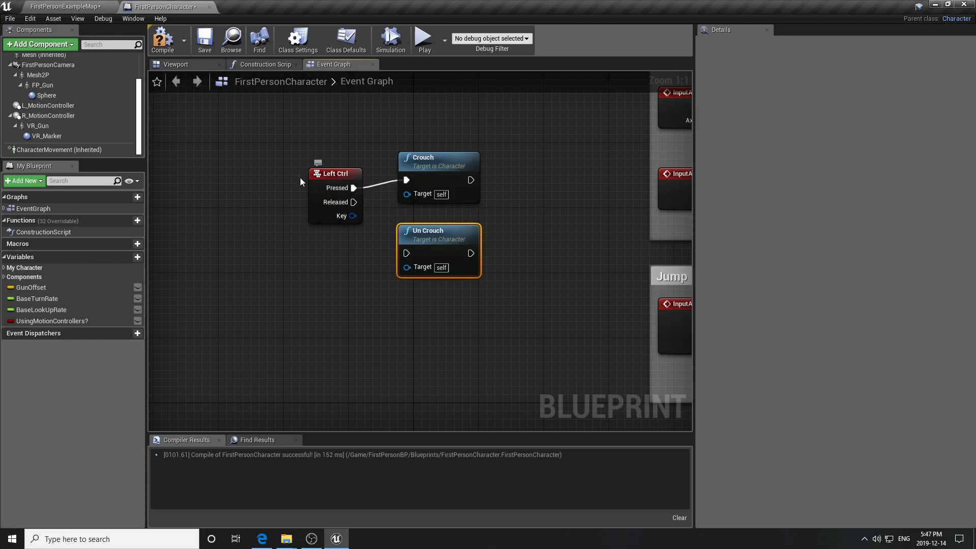
drag(354, 202, 406, 253)
Step: Group the Left Ctrl, Crouch and Un Crouch nodes in a comment named Player Crouch and move the group lower in the graph
drag(303, 160, 505, 300)
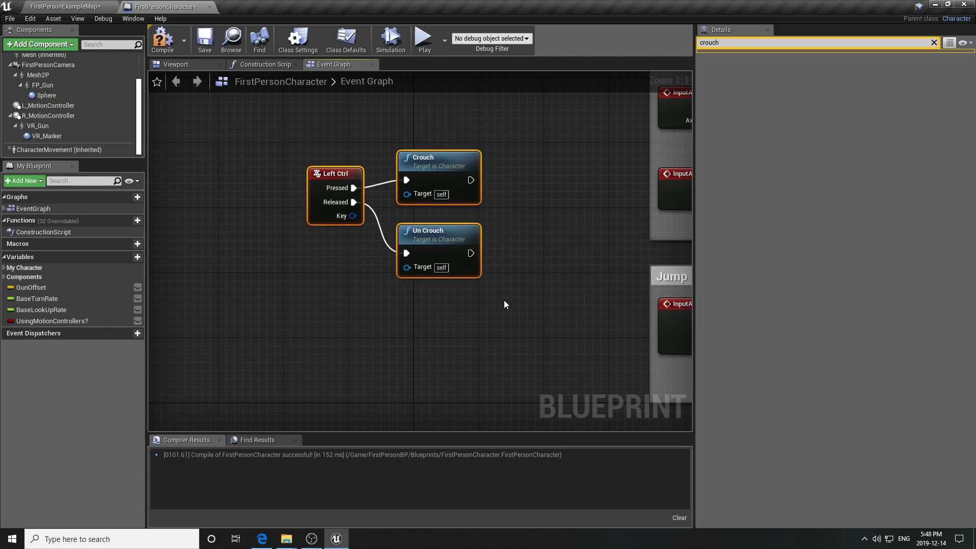
text(c)
text(Pl)
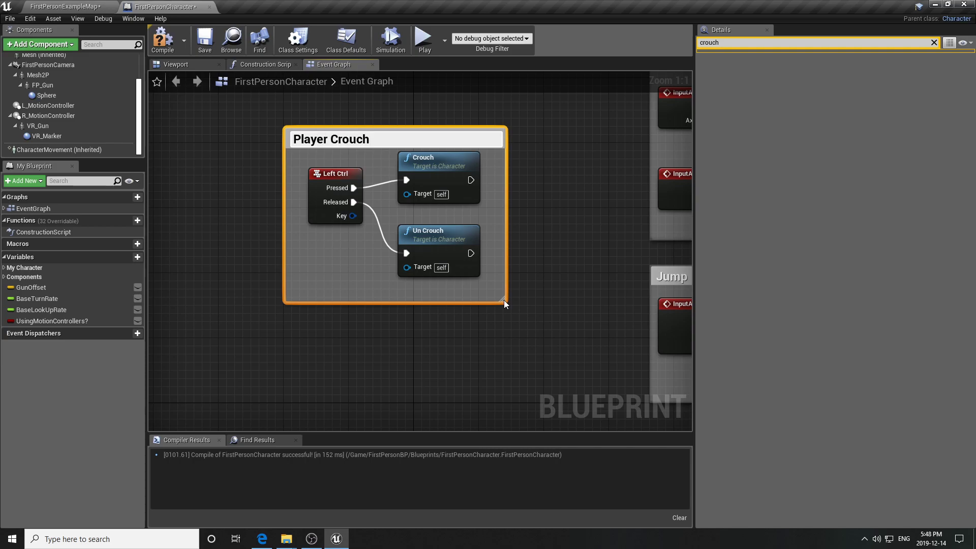
key(Return)
drag(436, 135, 440, 216)
scroll(425, 145, down, 1)
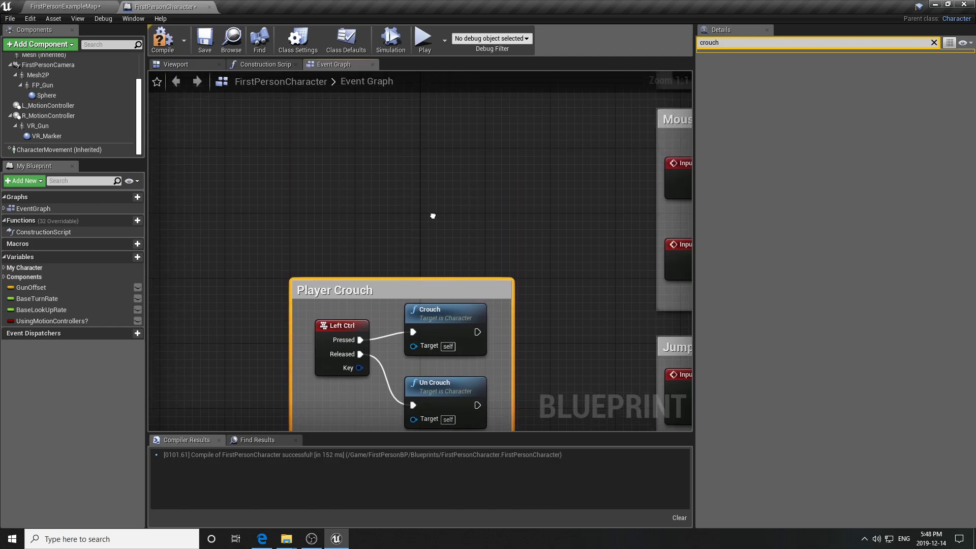
Step: Add a Left Shift keyboard event in the empty graph area above the Player Crouch group
click(362, 141)
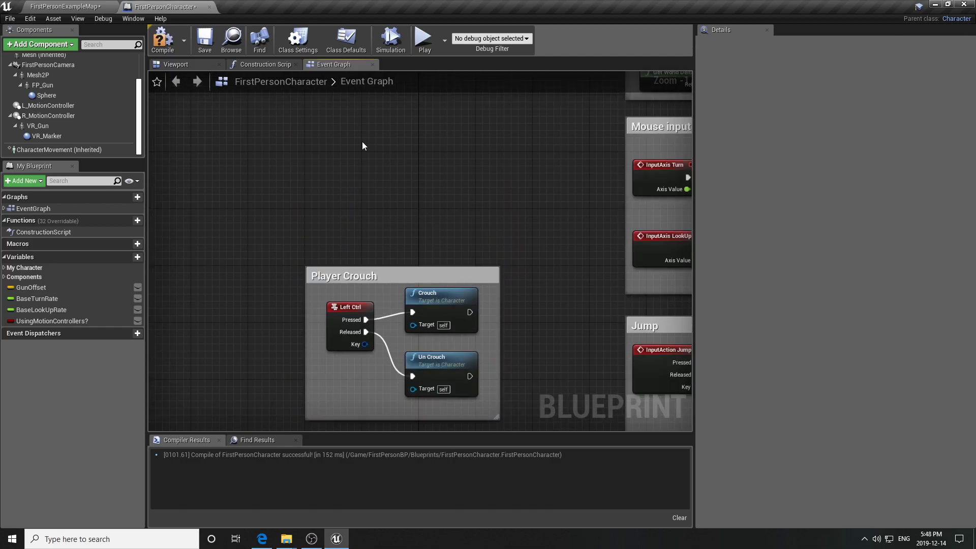
right_click(337, 128)
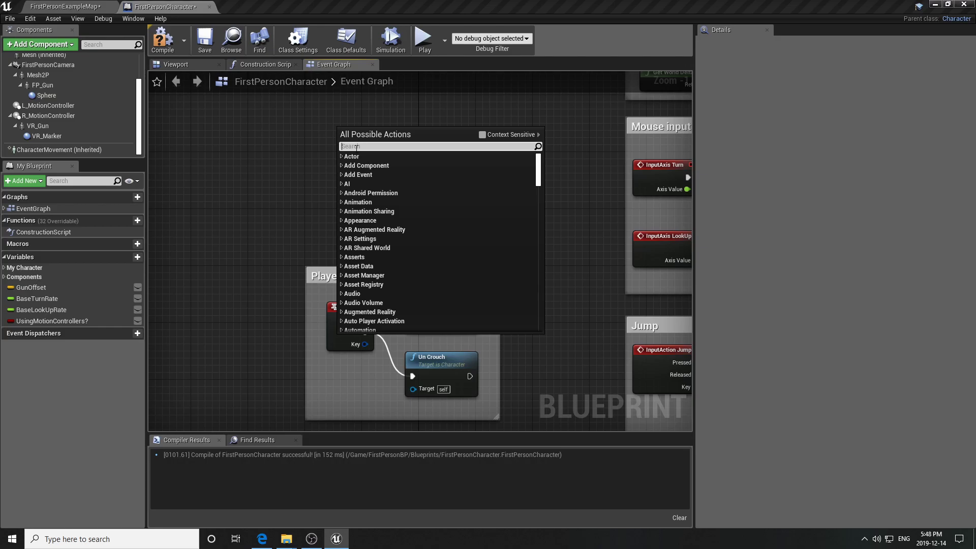
text(shift)
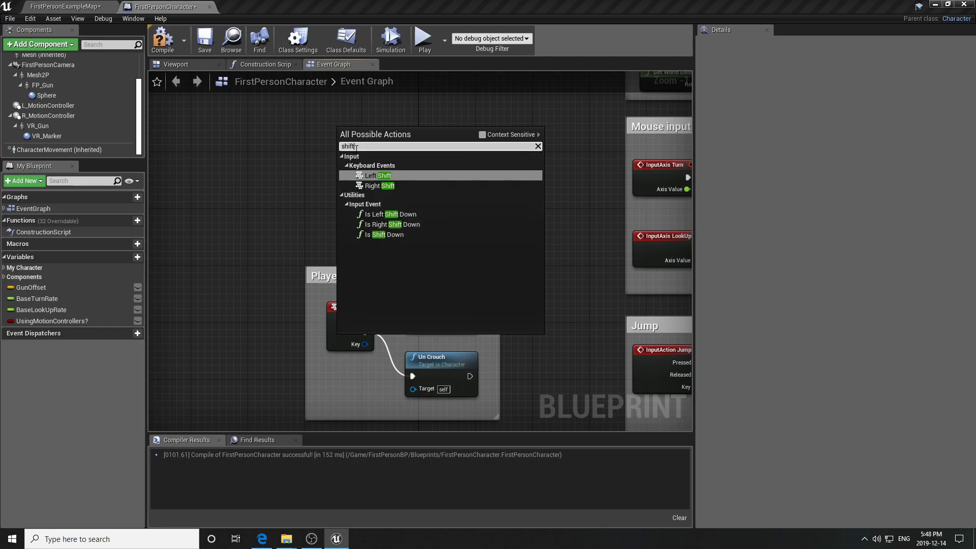
click(389, 175)
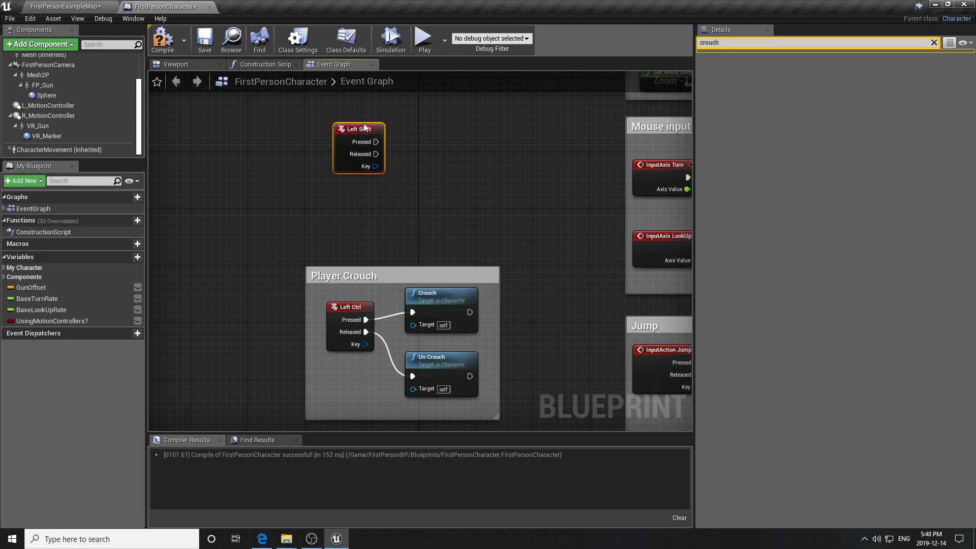
drag(364, 125, 350, 111)
click(407, 121)
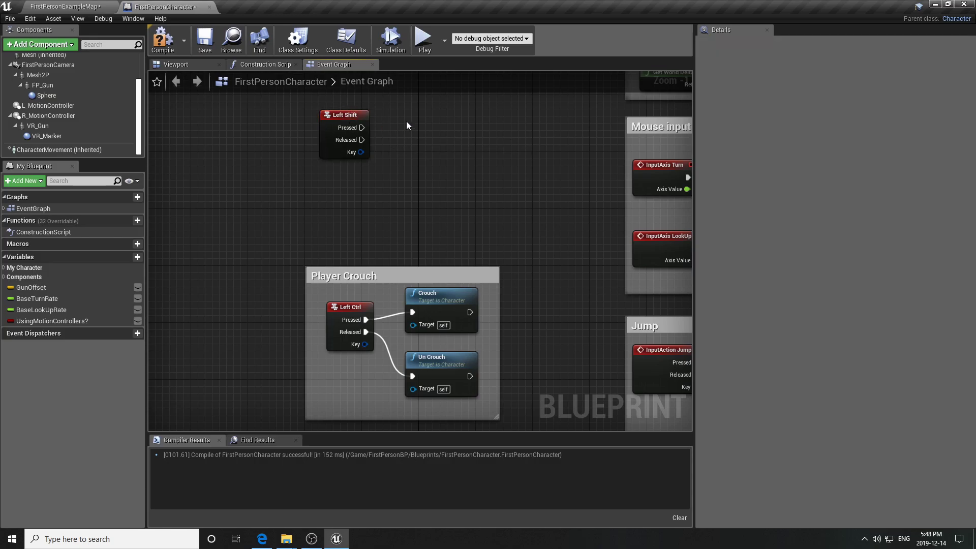
Step: Add a Set Max Walk Speed node beside the Left Shift event
right_click(407, 121)
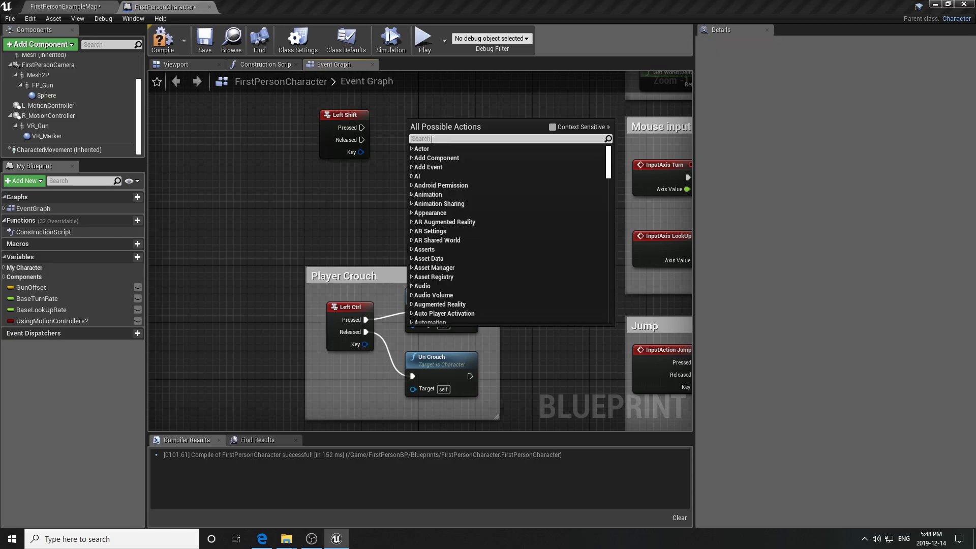
text(s)
key(BackSpace)
text(setmaxwalk)
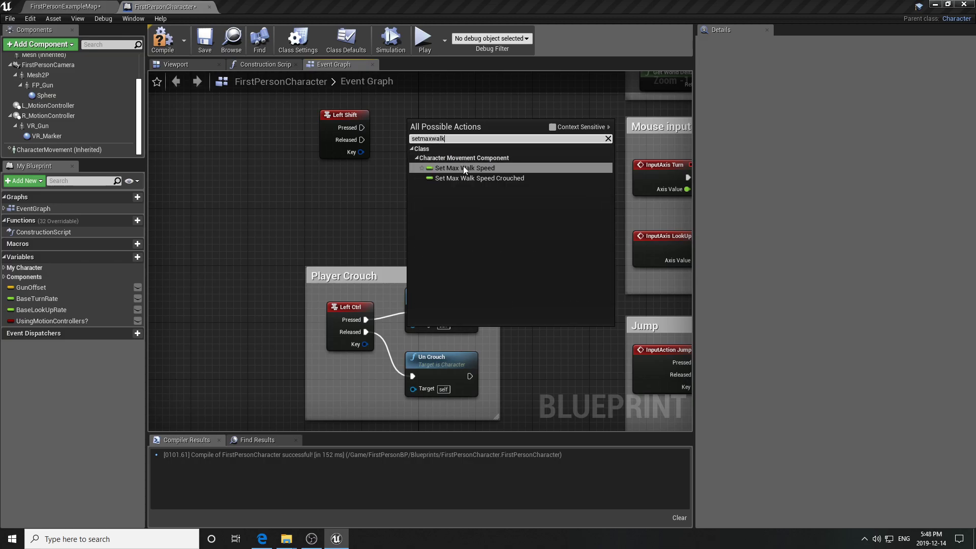
click(464, 168)
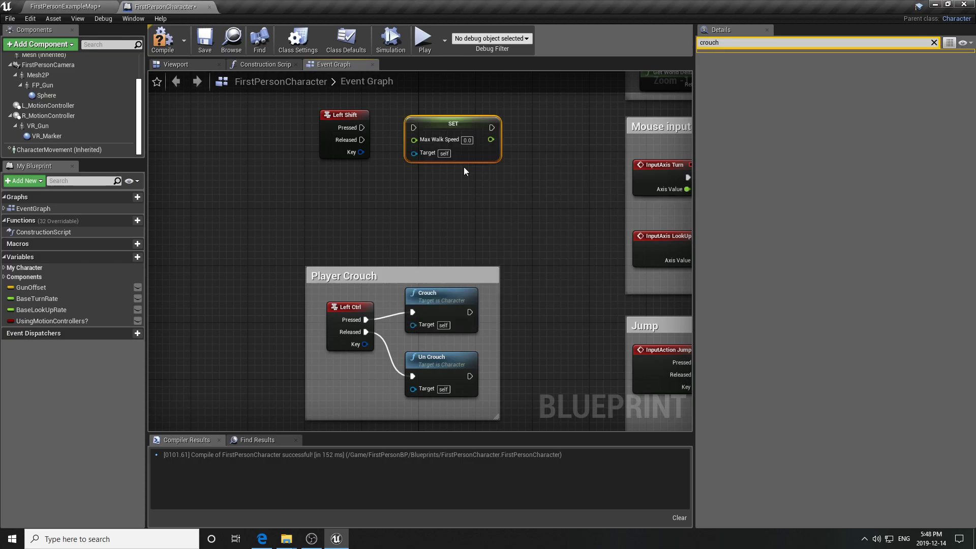
drag(463, 126, 461, 102)
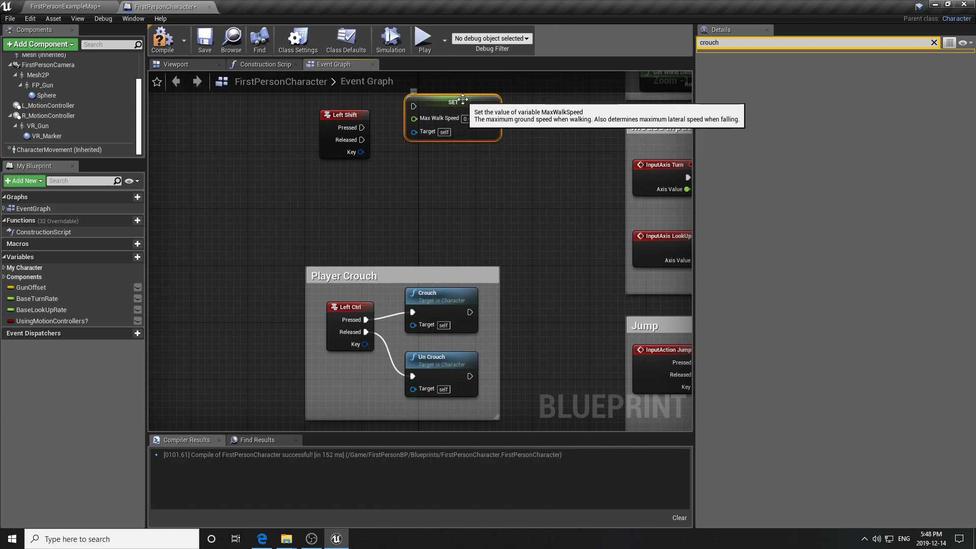
Step: Duplicate the Set Max Walk Speed node and place the copy directly below the original
key(ctrl+c)
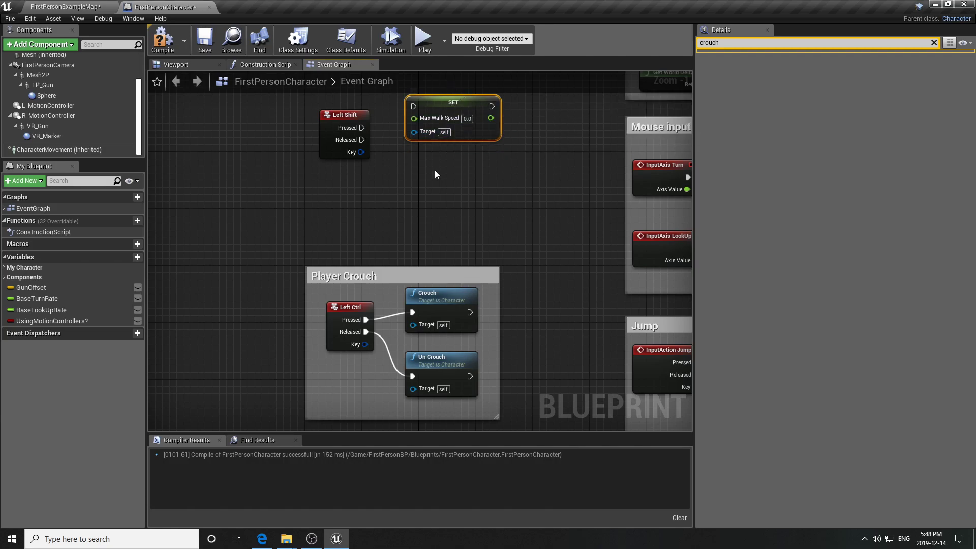
click(434, 170)
key(ctrl+v)
drag(470, 183, 442, 161)
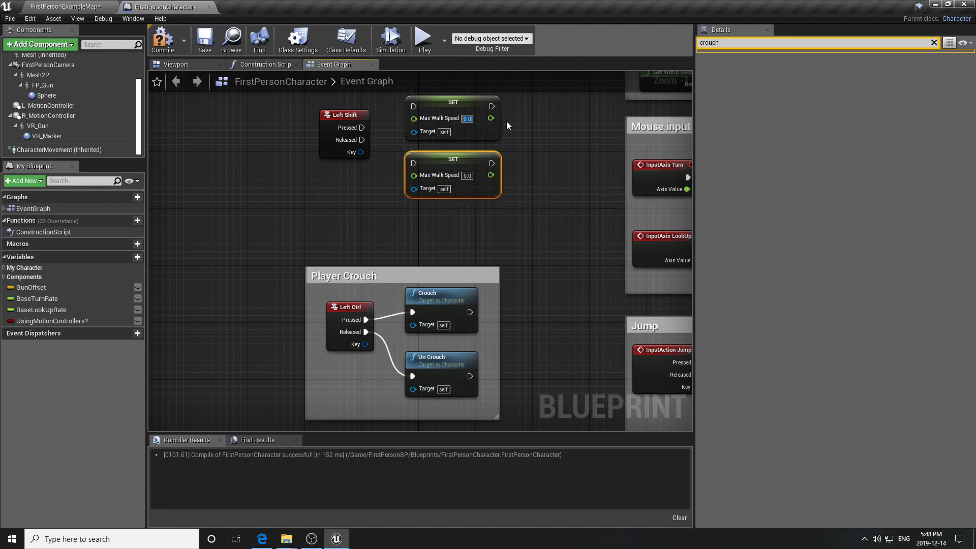
Step: Set Max Walk Speed to 2200 on the upper SET node and 600 on the lower one
text(2200)
key(Return)
click(529, 170)
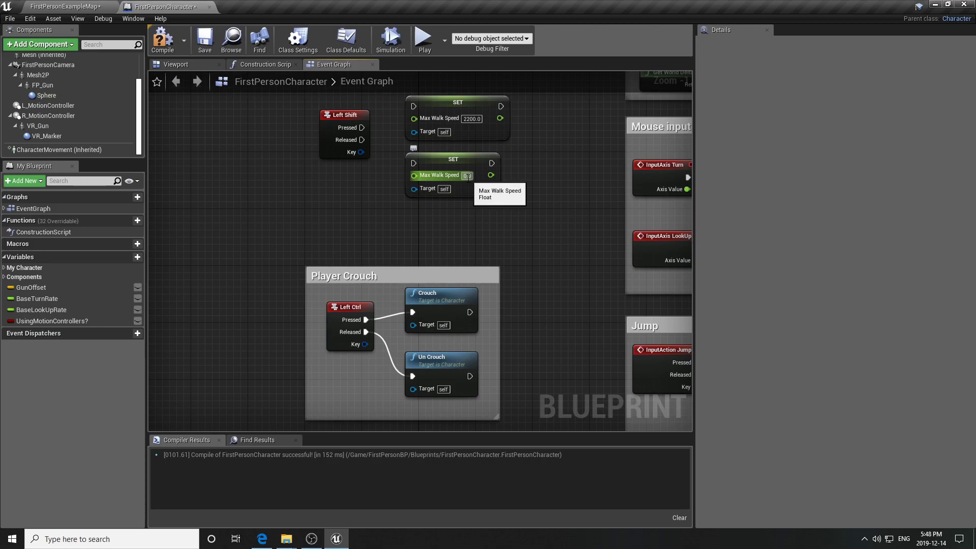
text(60)
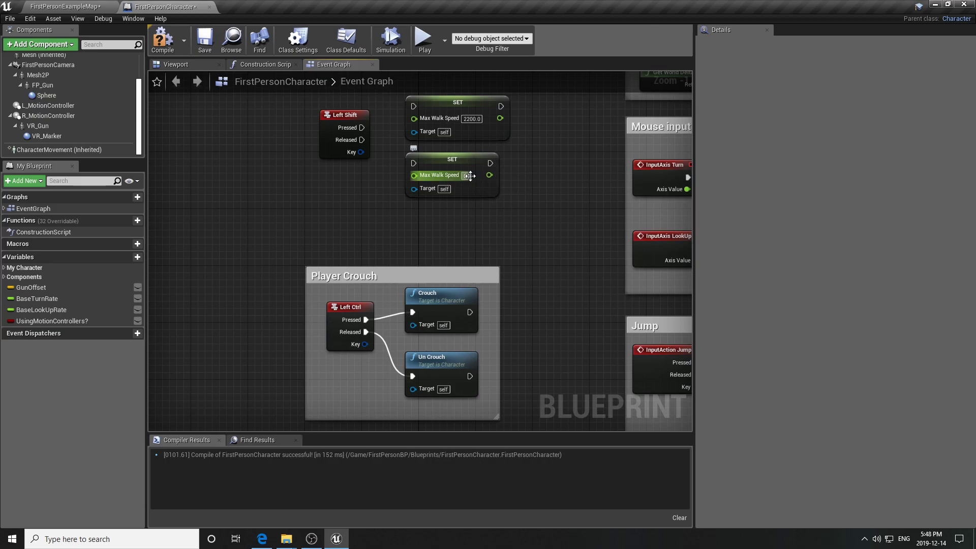
click(468, 176)
text(600)
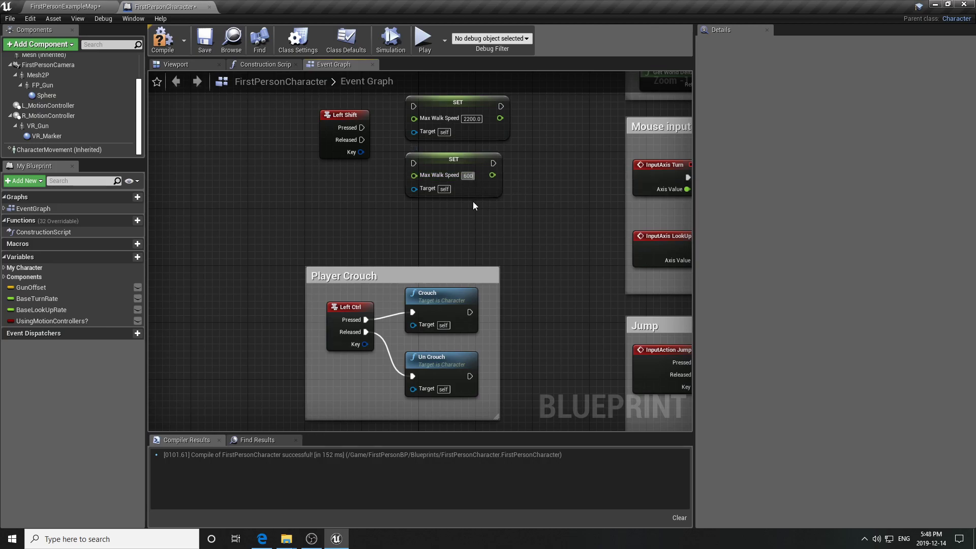
key(Return)
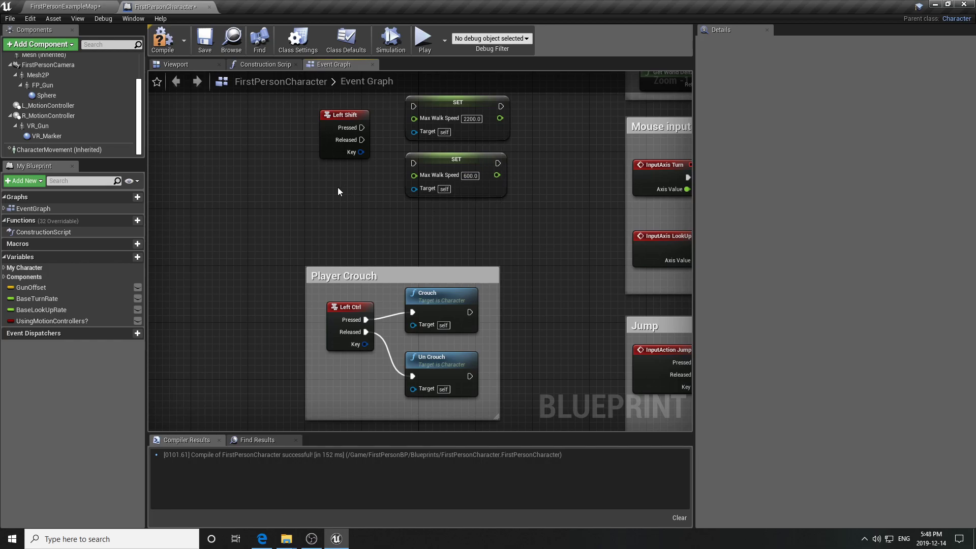
Step: Add a Get Character Movement node below the Left Shift event
right_drag(340, 191, 351, 185)
right_click(313, 176)
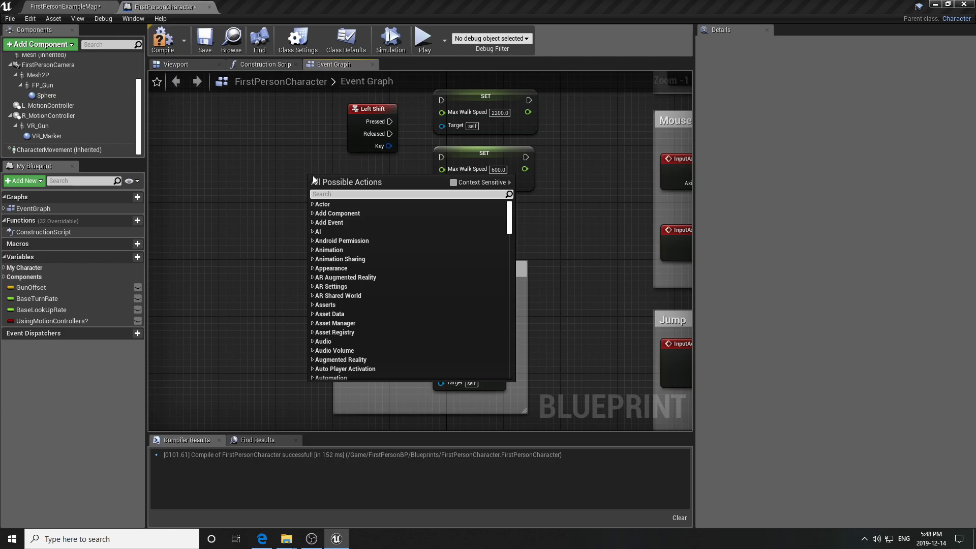
text(characterm)
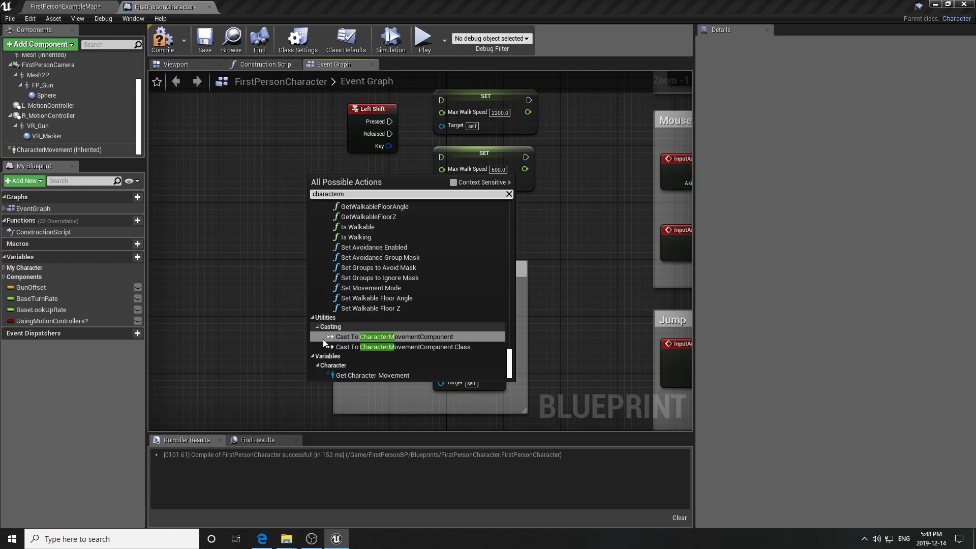
click(379, 375)
right_drag(403, 201, 358, 234)
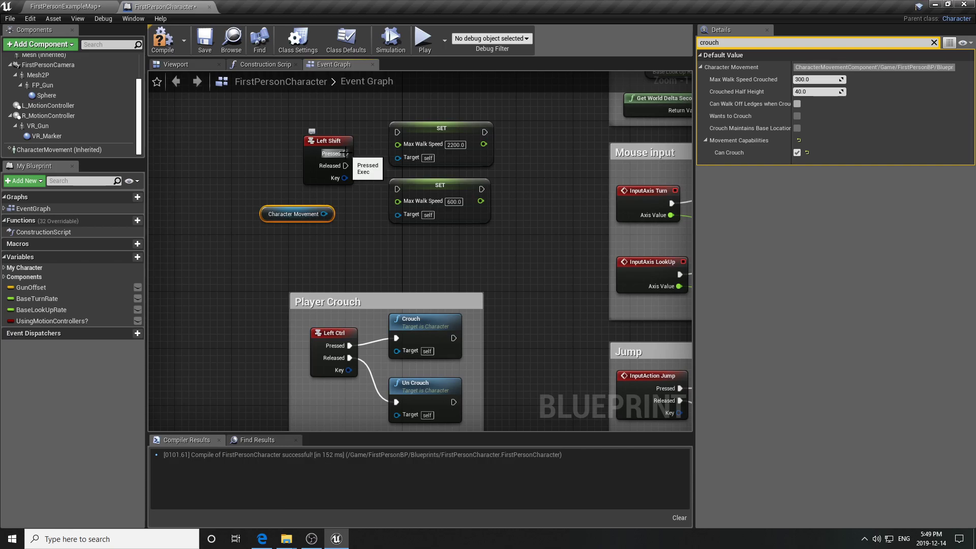
Step: Wire Left Shift's Pressed to the 2200 SET node and Released to the 600 one, with Character Movement feeding both Target inputs
drag(345, 153, 397, 133)
drag(345, 166, 397, 189)
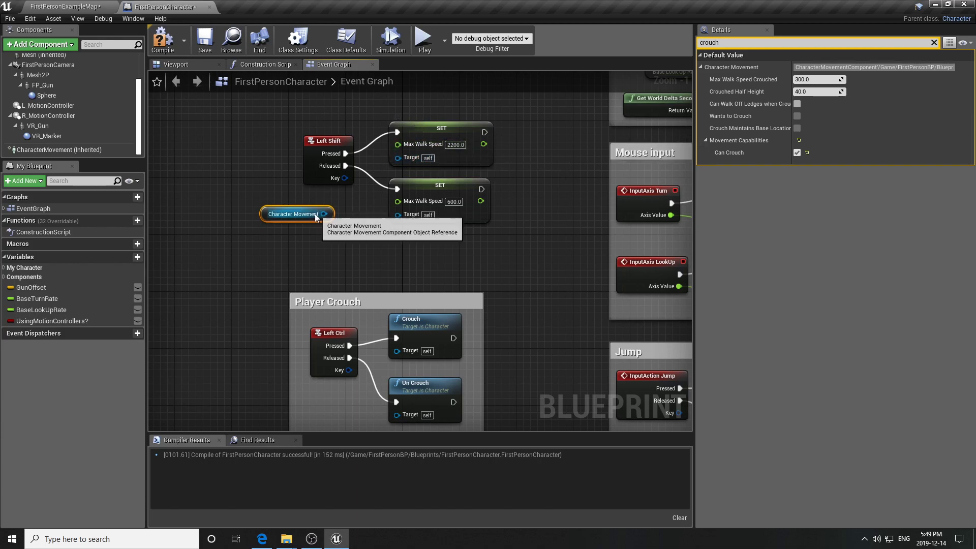
drag(397, 157, 324, 214)
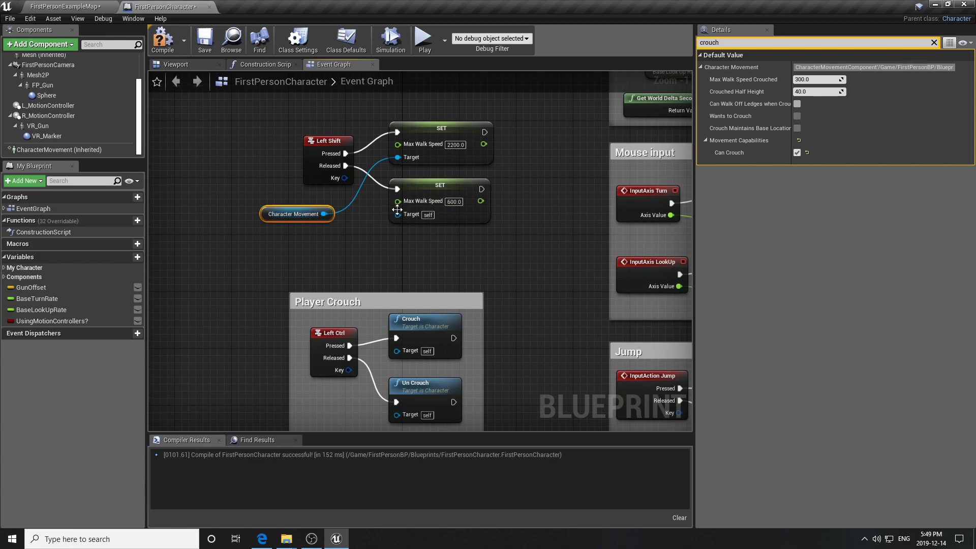
drag(398, 215, 323, 216)
Step: Compile and save the FirstPersonCharacter Blueprint, and save the FirstPersonExampleMap level
click(162, 41)
click(206, 42)
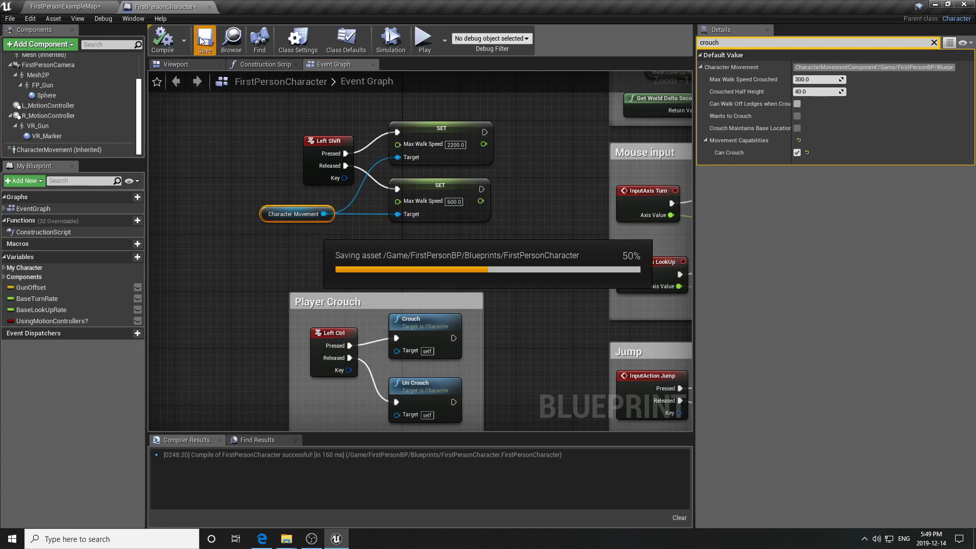
click(76, 6)
click(209, 45)
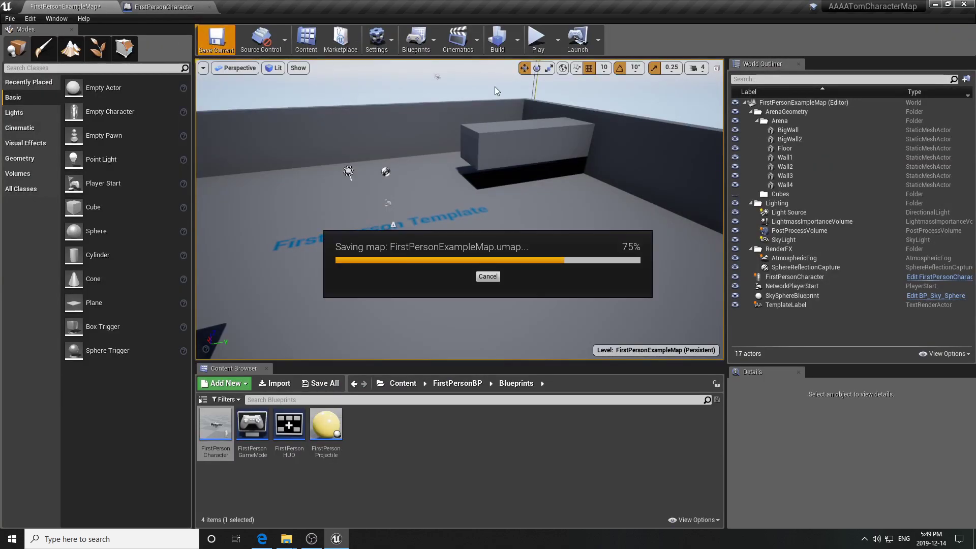
Step: Play-test the level by crouching under the raised block and sprinting around the arena, and end the play session
click(535, 36)
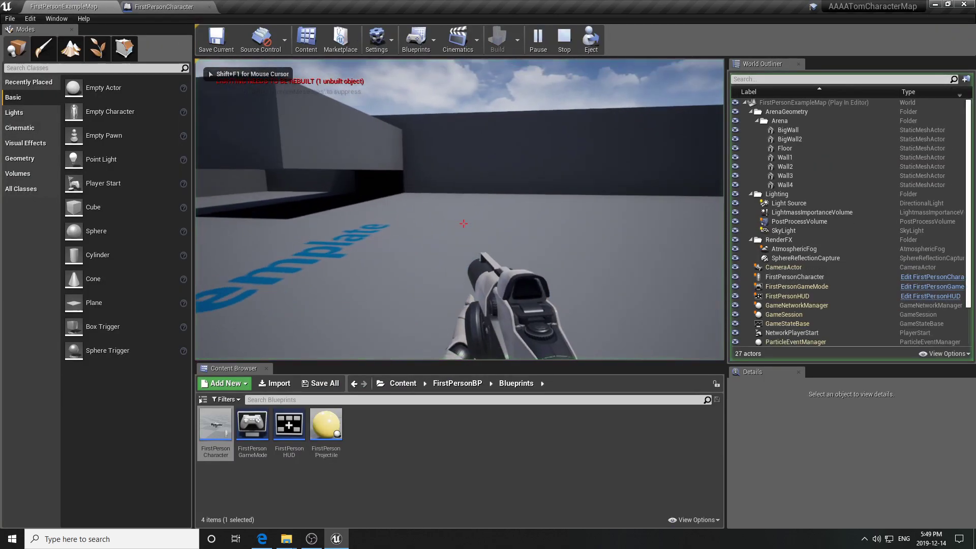
key(w)
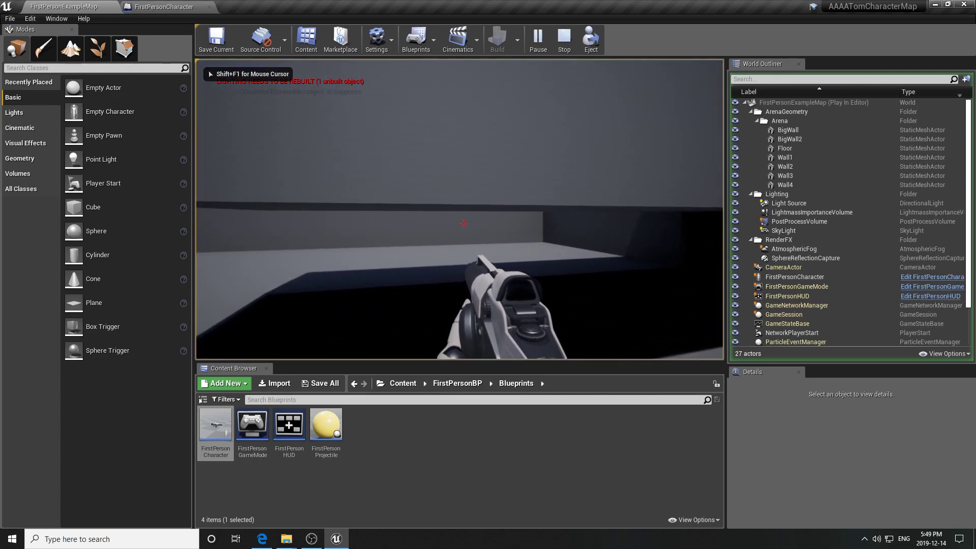
key(w)
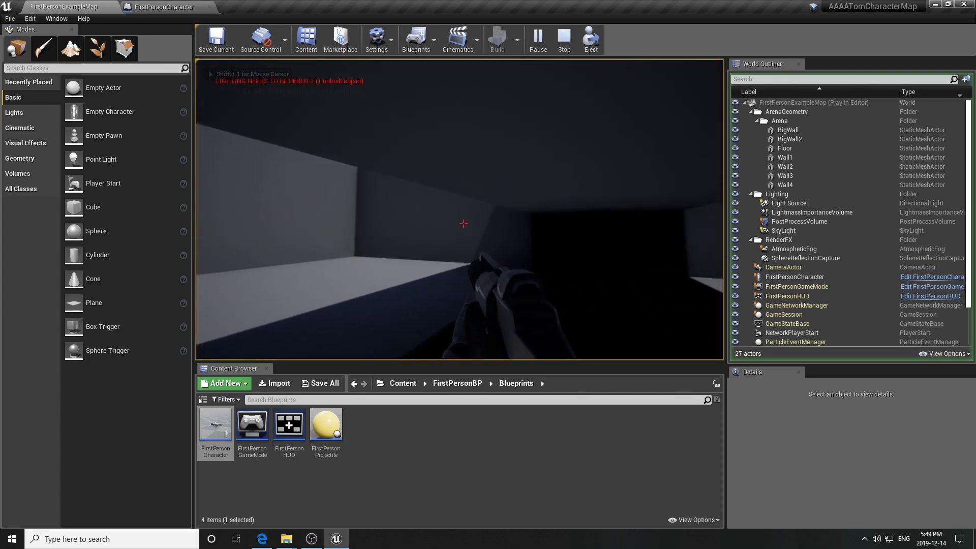
key(w)
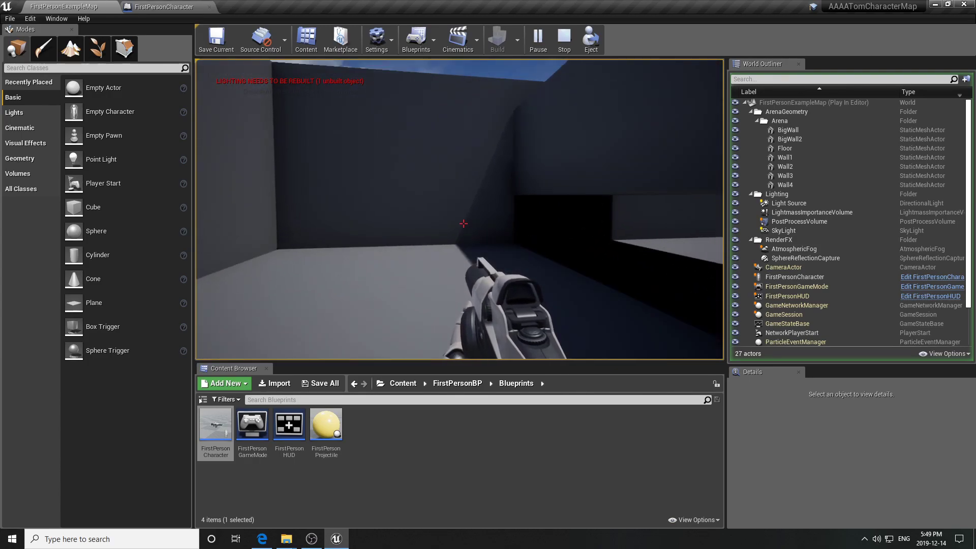
key(w)
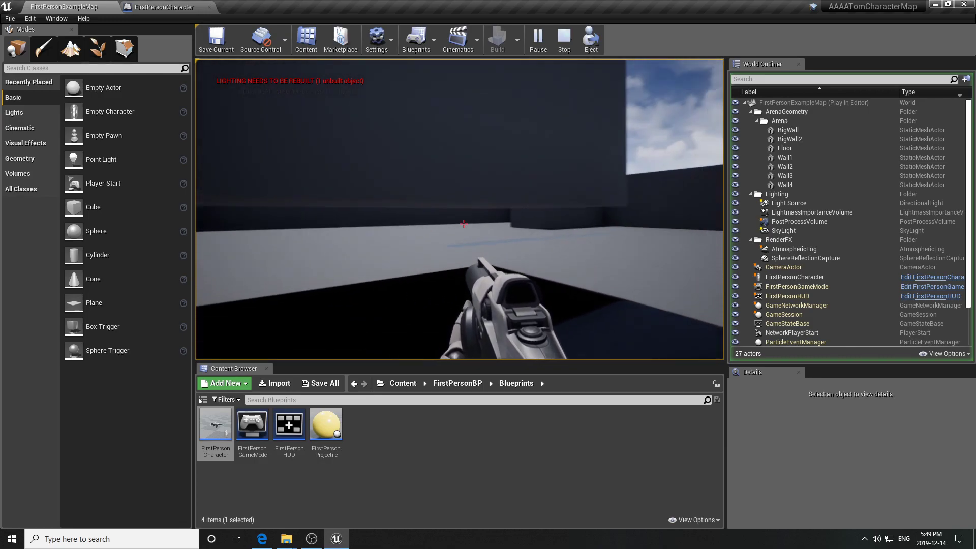
key(w)
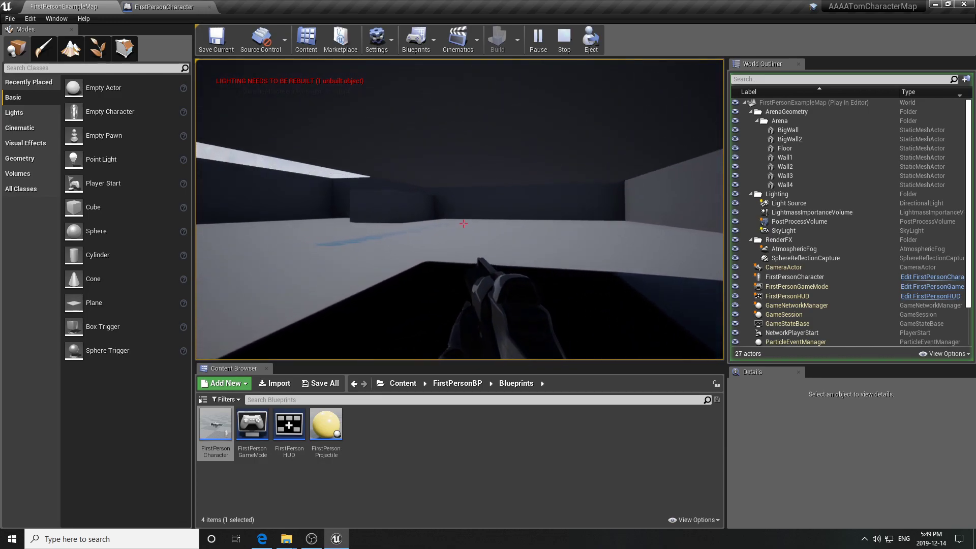
key(s)
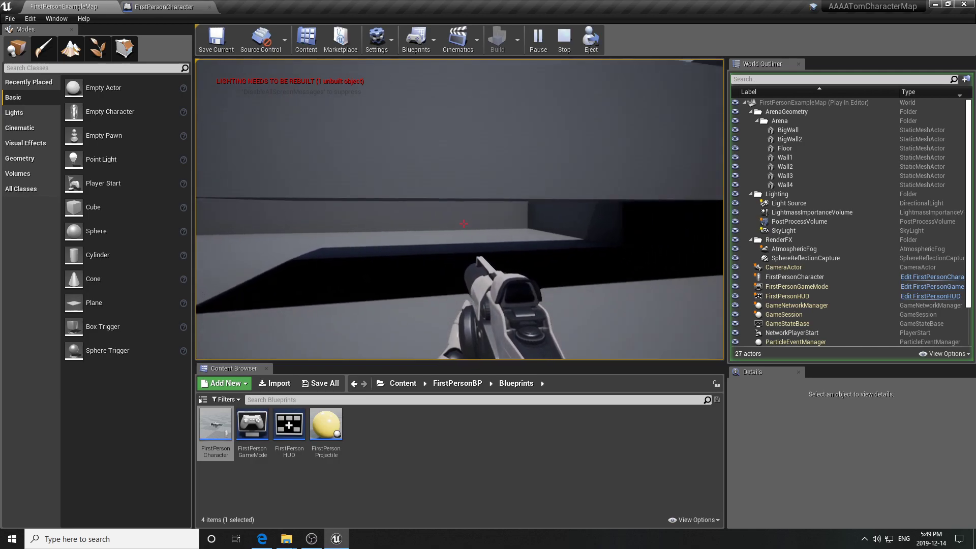
key(w)
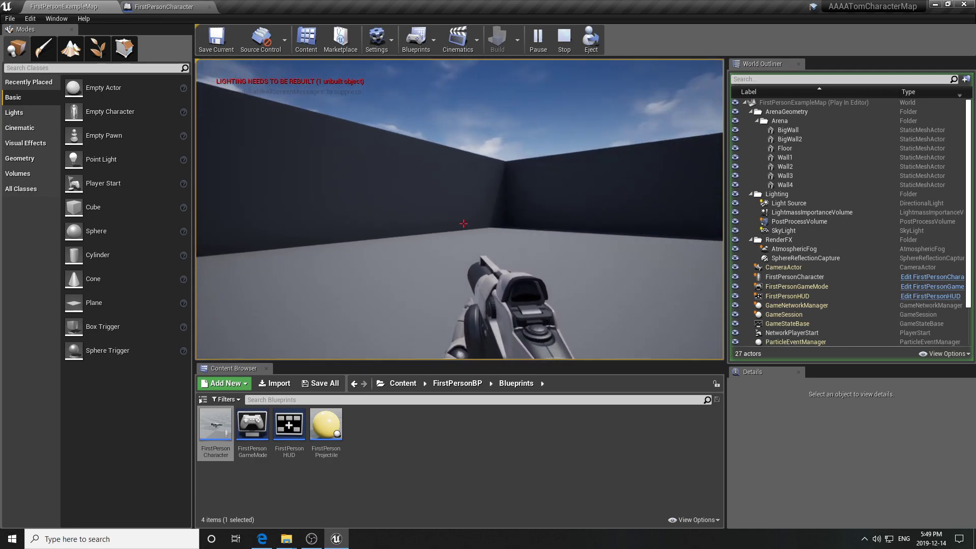
key(w)
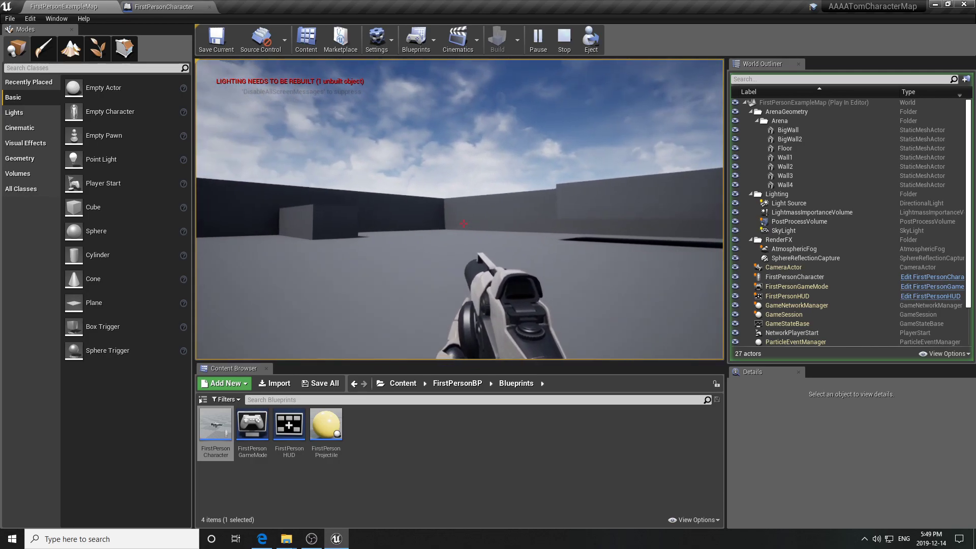
key(w)
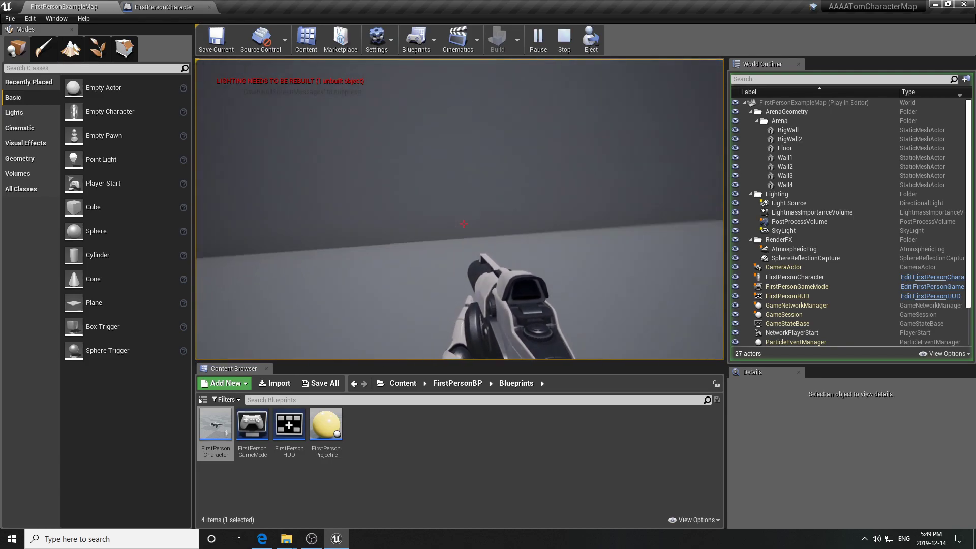
key(w)
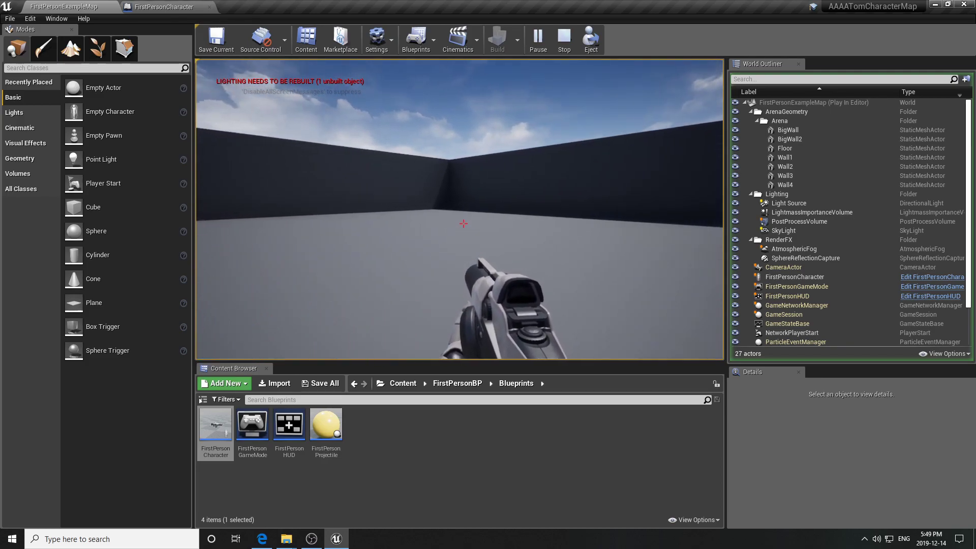
key(w)
key(Escape)
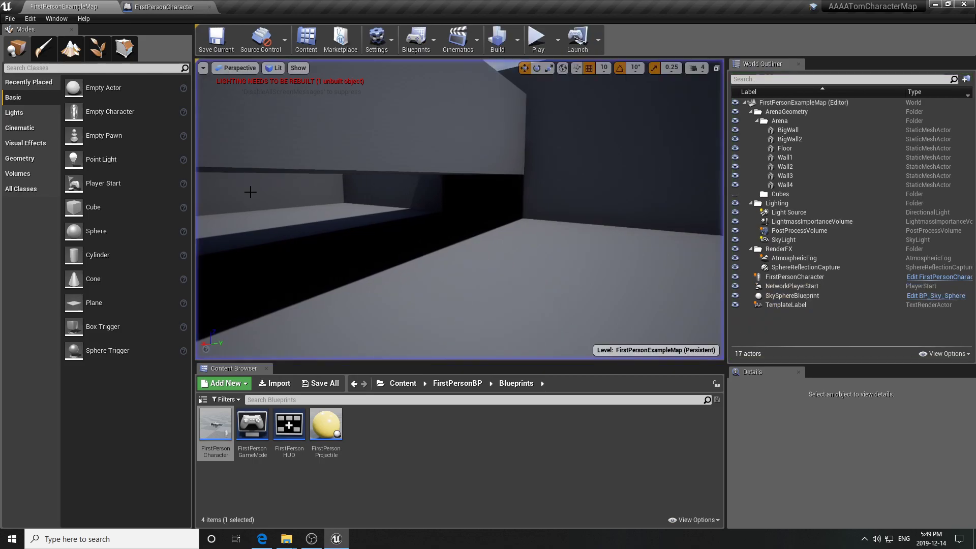
Step: Delete the First Person Template text label from the arena floor and save the level
right_drag(418, 193, 308, 213)
click(445, 162)
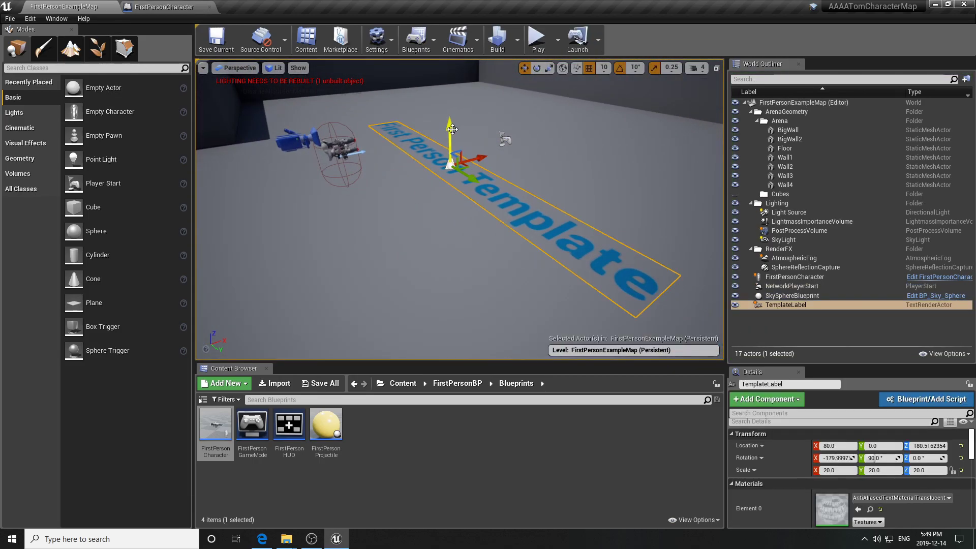
drag(453, 129, 447, 92)
key(Delete)
right_drag(447, 92, 447, 116)
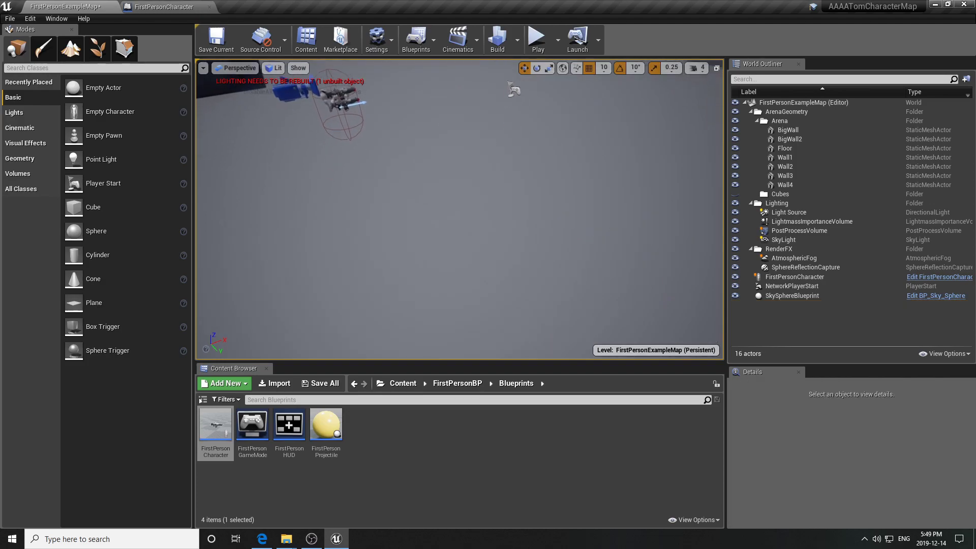
mouse_move(437, 158)
right_down()
mouse_move(432, 147)
mouse_move(480, 145)
mouse_move(437, 158)
right_up()
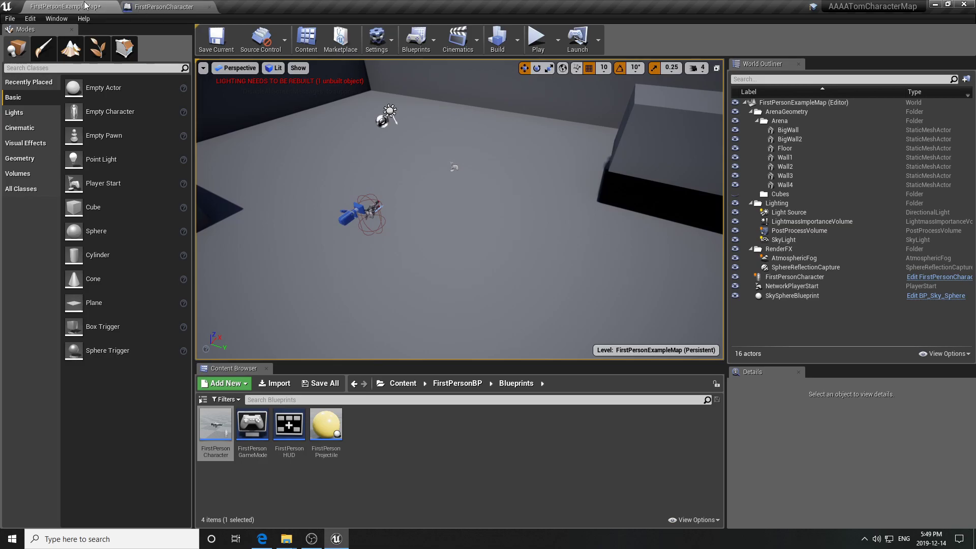
click(207, 42)
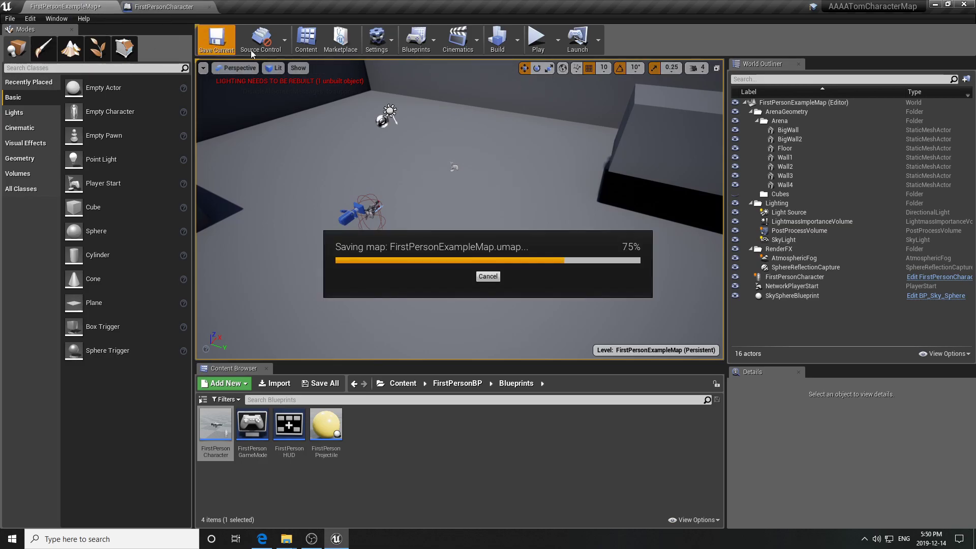
Step: Browse from the Content root into the FirstPersonBP folder and open its Blueprints subfolder
right_drag(423, 230, 537, 334)
click(403, 383)
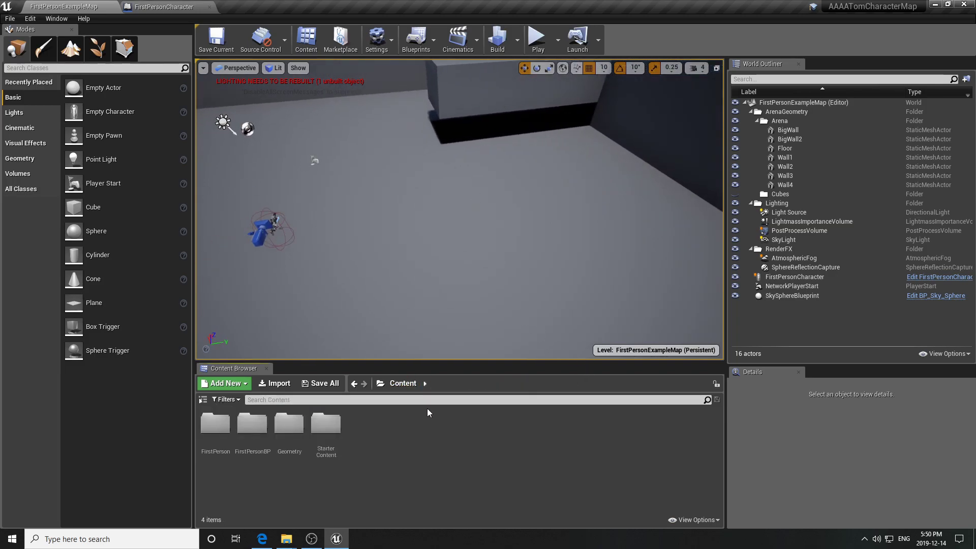
double_click(257, 426)
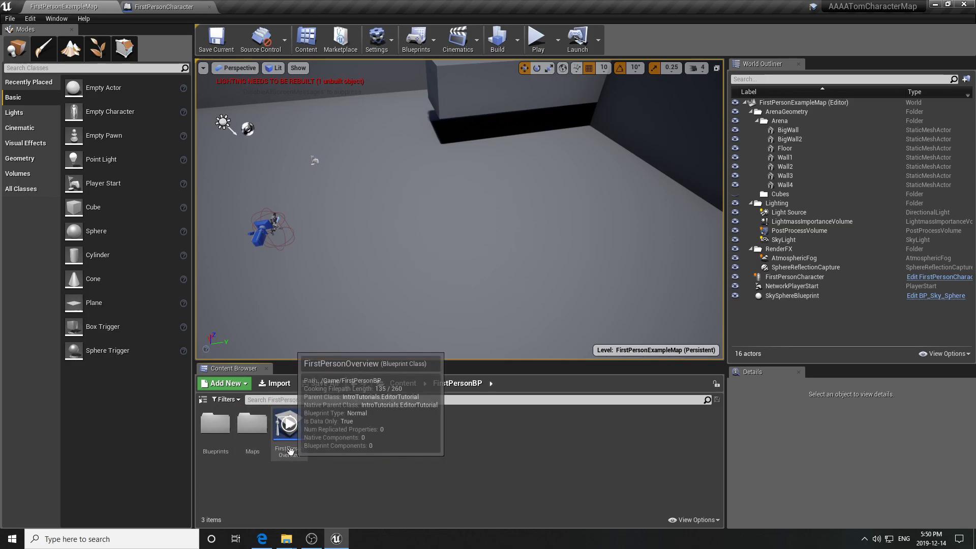
click(208, 430)
double_click(208, 430)
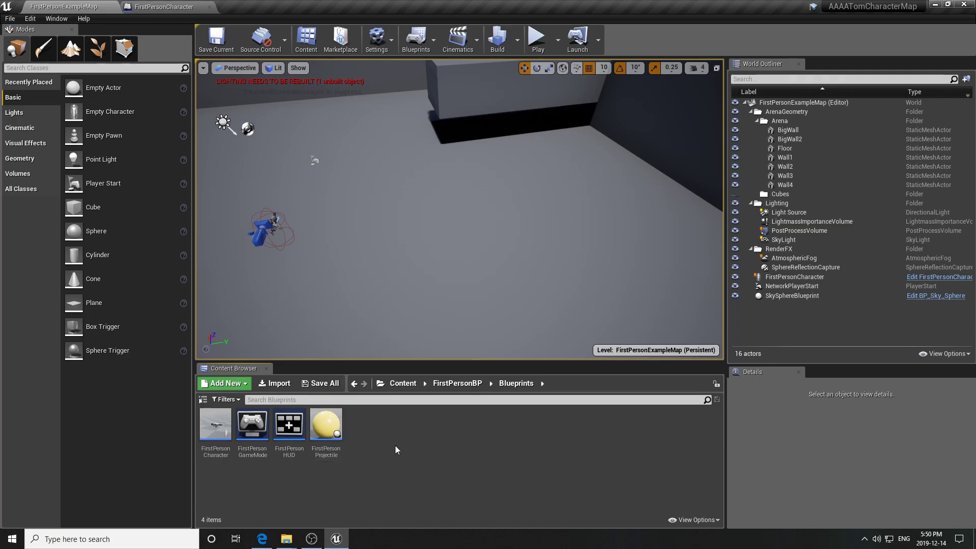
mouse_move(331, 428)
mouse_move(312, 446)
Step: Examine the Spawn projectile section in the FirstPersonCharacter Event Graph
click(167, 7)
right_drag(538, 222, 274, 122)
scroll(446, 199, down, 3)
right_drag(544, 239, 347, 82)
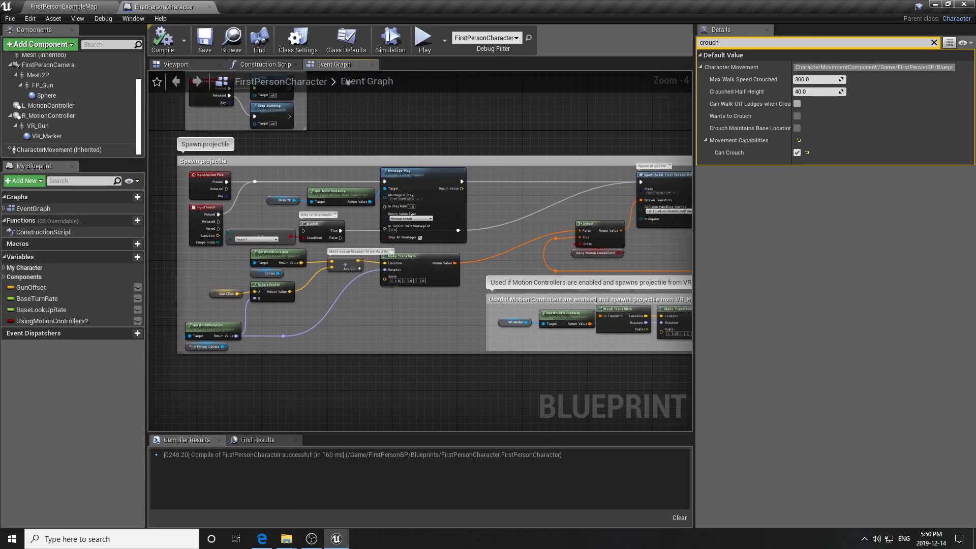
scroll(419, 99, down, 1)
right_drag(510, 101, 460, 140)
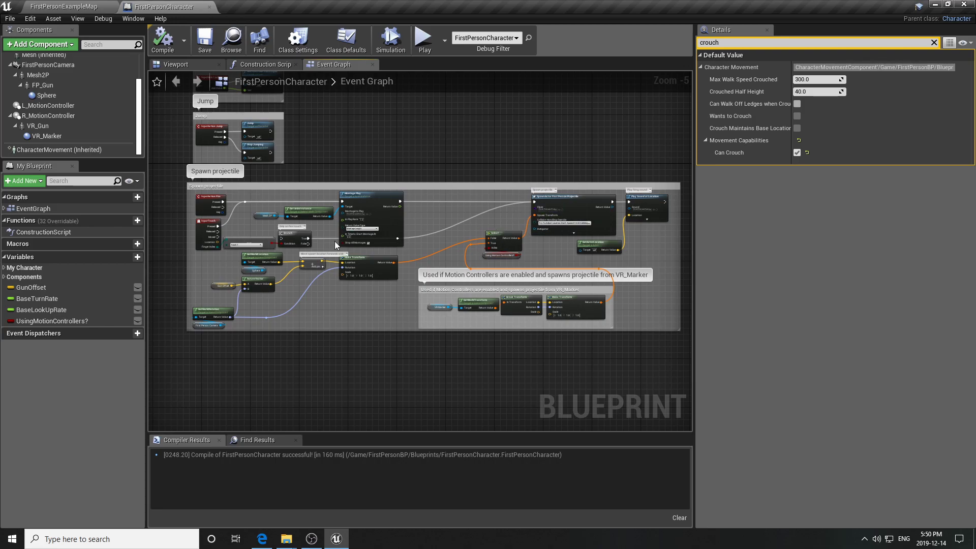
right_drag(490, 142, 490, 155)
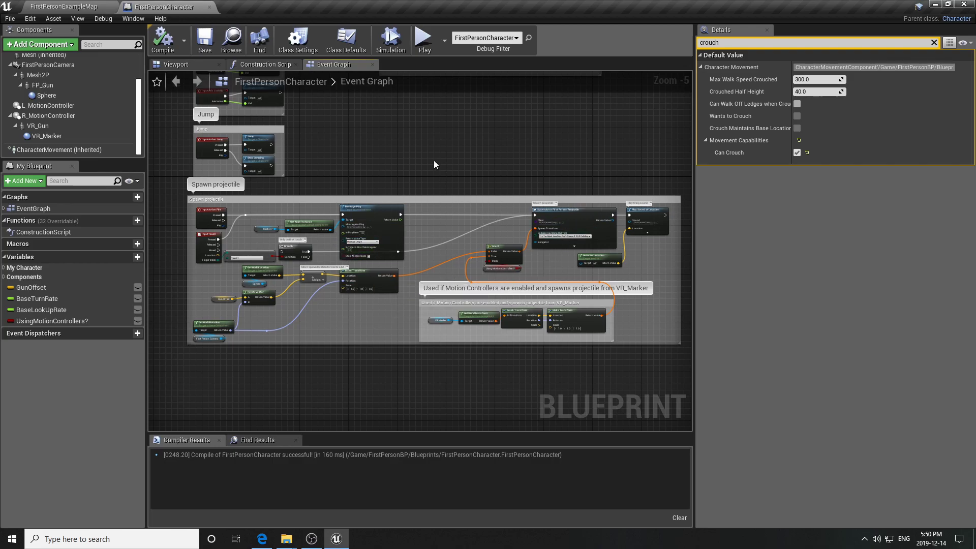
right_drag(382, 139, 391, 155)
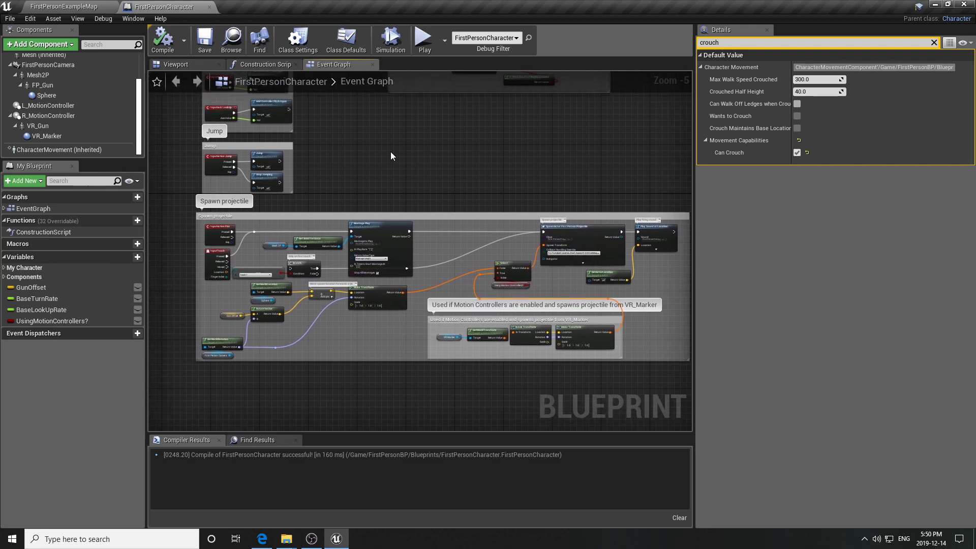
Step: Return to the level and open the FirstPersonProjectile Blueprint from the Blueprints folder
click(88, 7)
mouse_move(314, 181)
right_down()
mouse_move(308, 102)
mouse_move(391, 104)
mouse_move(314, 192)
right_up()
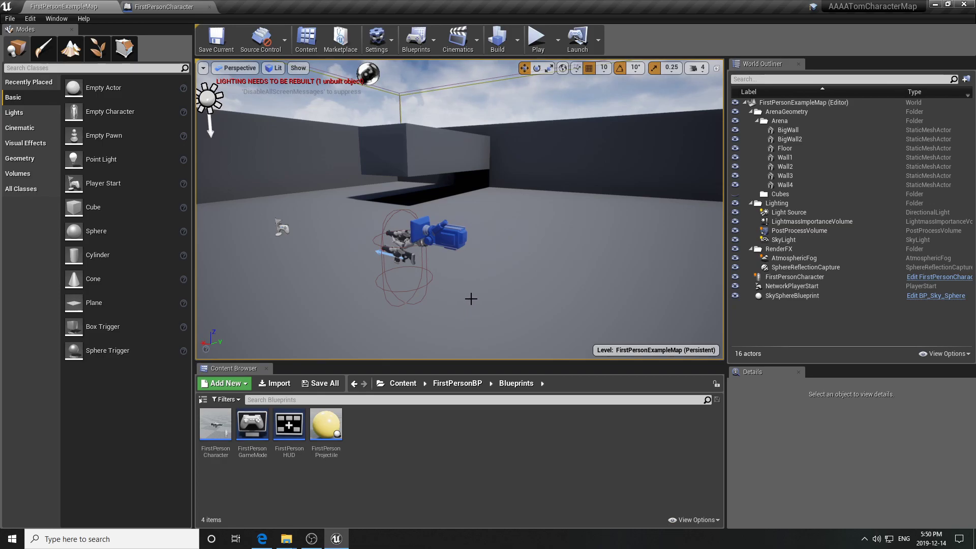
right_drag(535, 266, 524, 303)
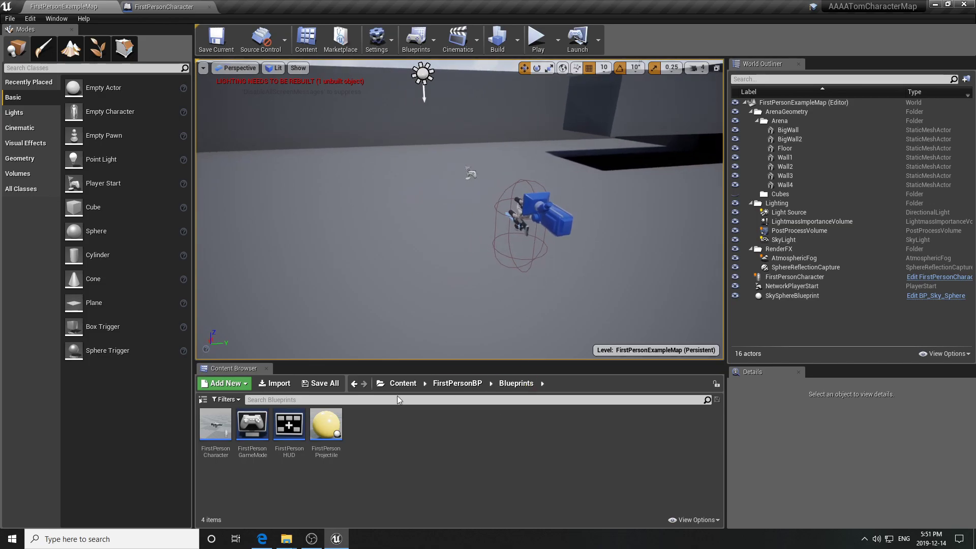
double_click(325, 429)
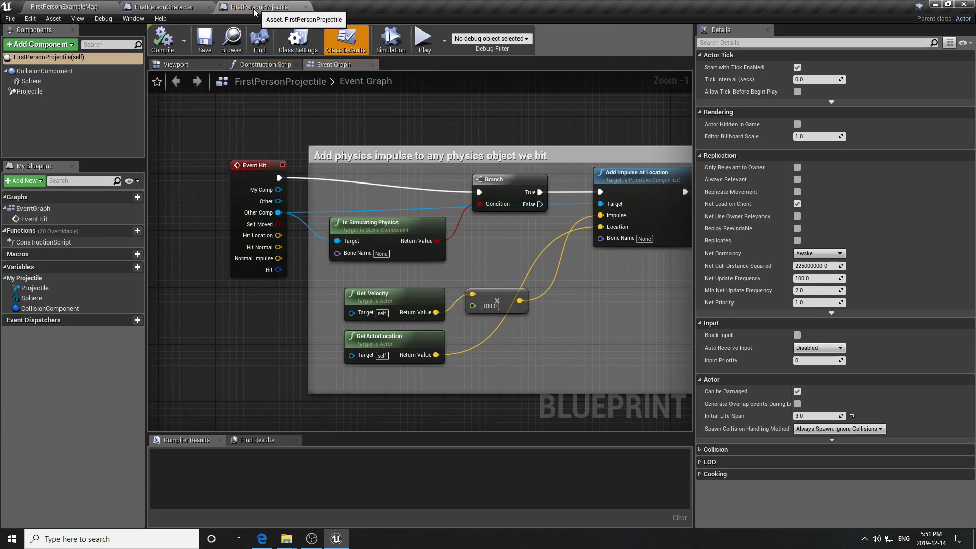
click(90, 7)
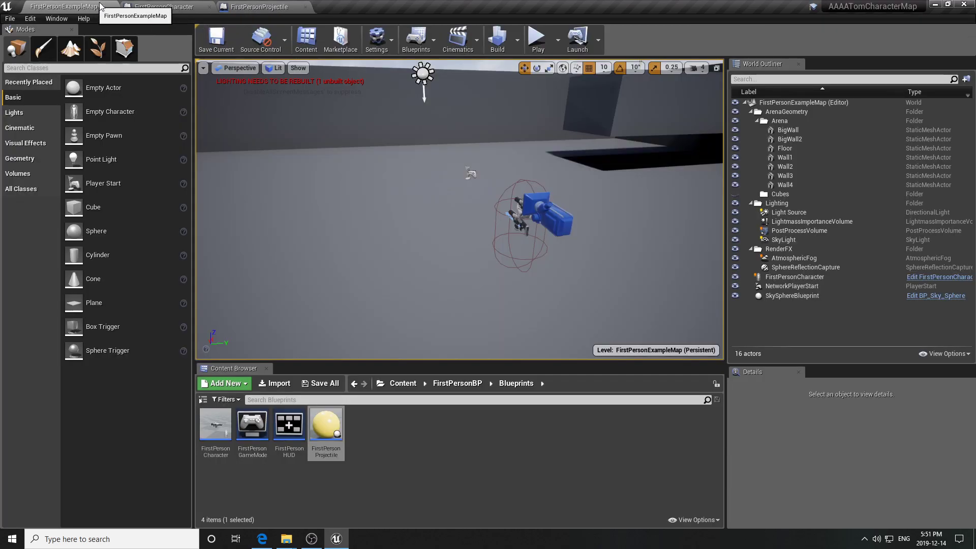
click(241, 6)
Step: Delete the Event Hit node and the whole physics impulse group from the FirstPersonProjectile Event Graph
scroll(436, 188, down, 6)
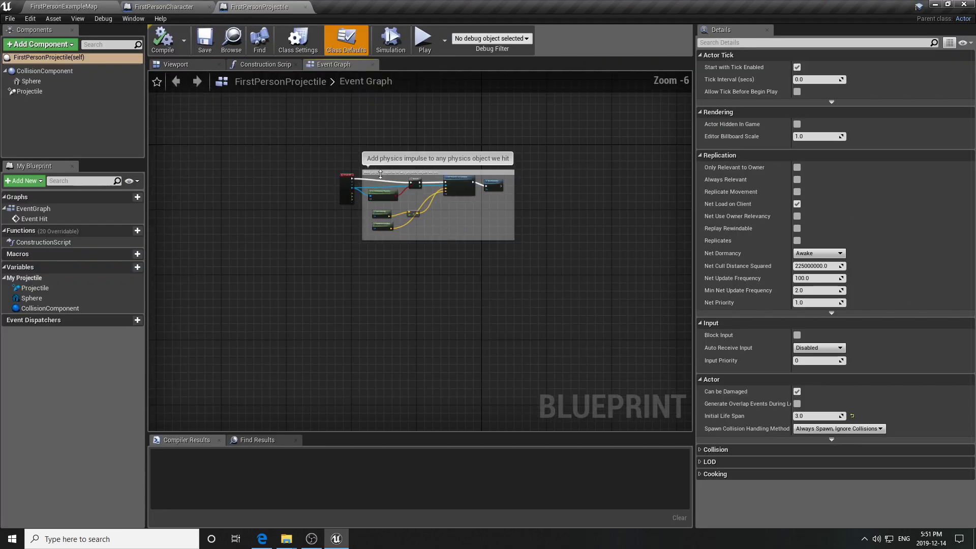
scroll(436, 188, up, 3)
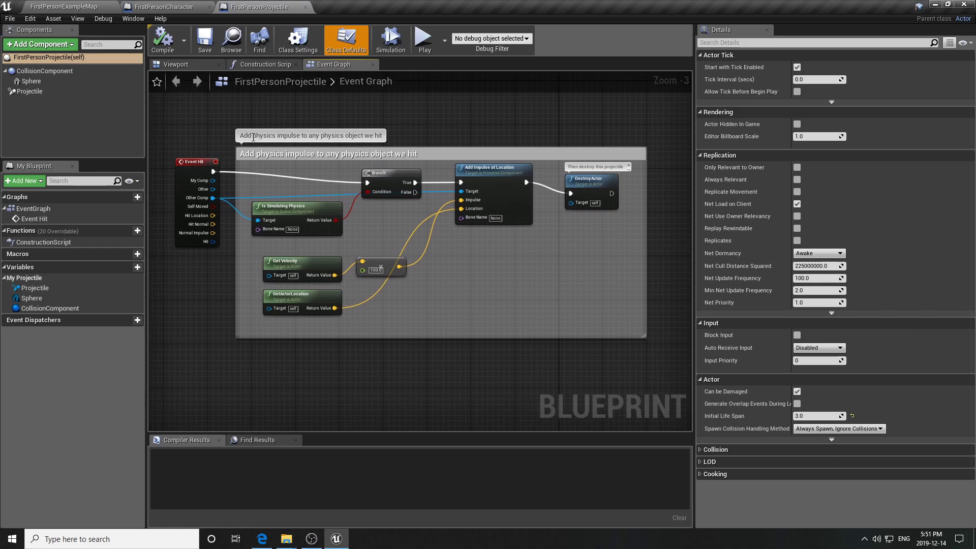
drag(179, 117, 629, 366)
key(Delete)
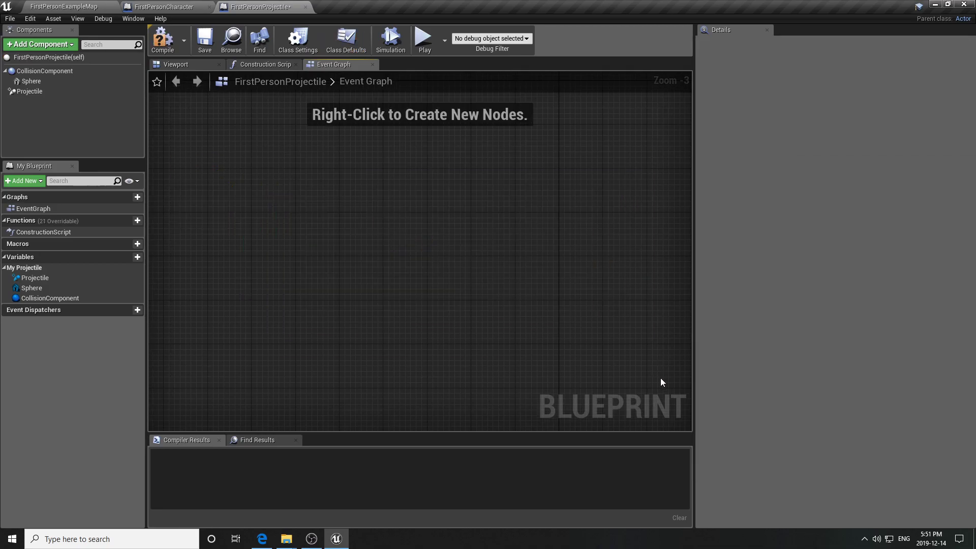
scroll(501, 276, down, 9)
scroll(500, 285, up, 4)
scroll(500, 290, up, 6)
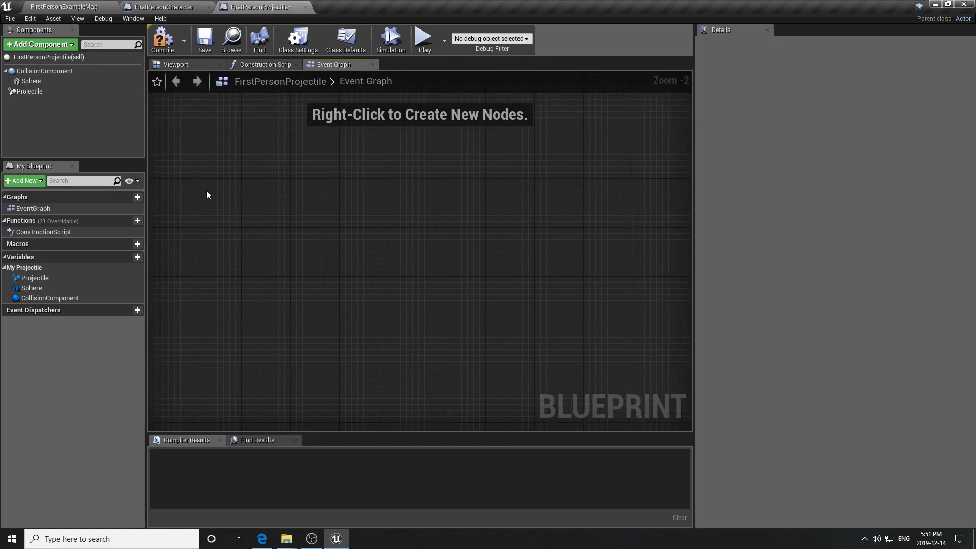
Step: Show the projectile in the Viewport and review the settings of its CollisionComponent, Sphere and Projectile components
click(177, 64)
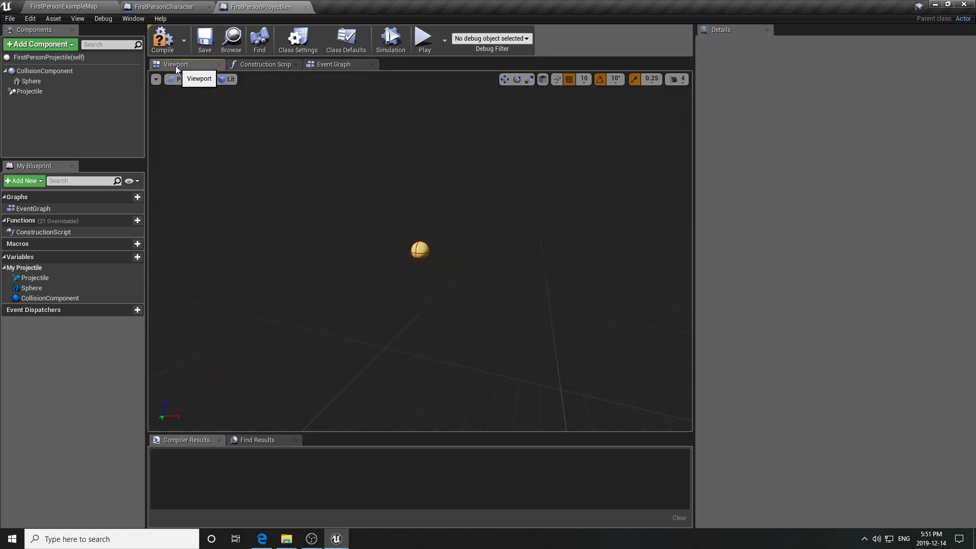
right_drag(348, 231, 315, 234)
right_drag(376, 213, 374, 208)
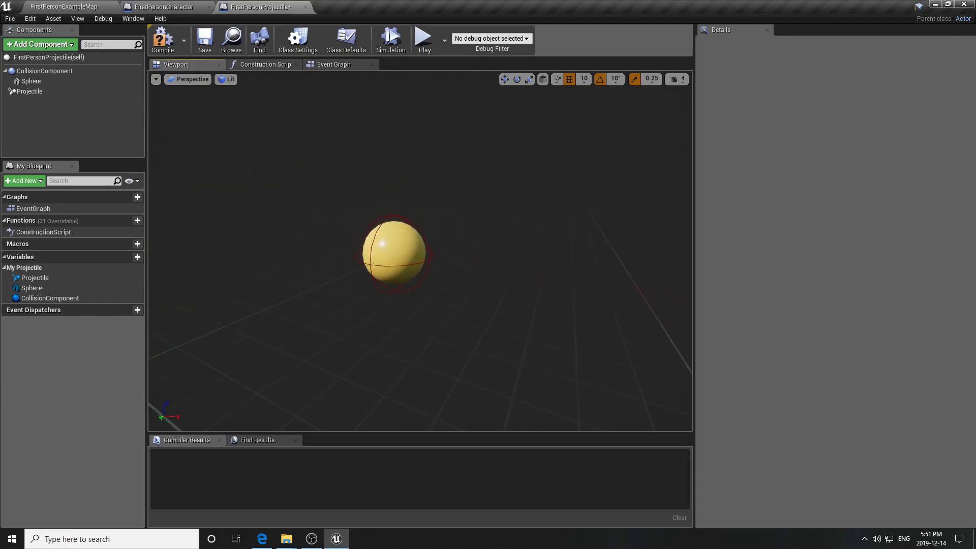
click(46, 71)
click(36, 81)
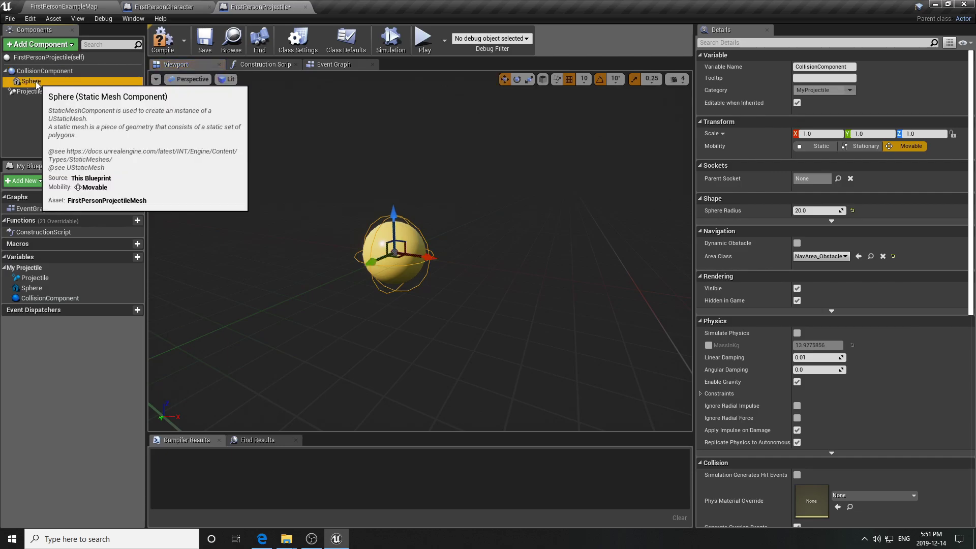
click(34, 90)
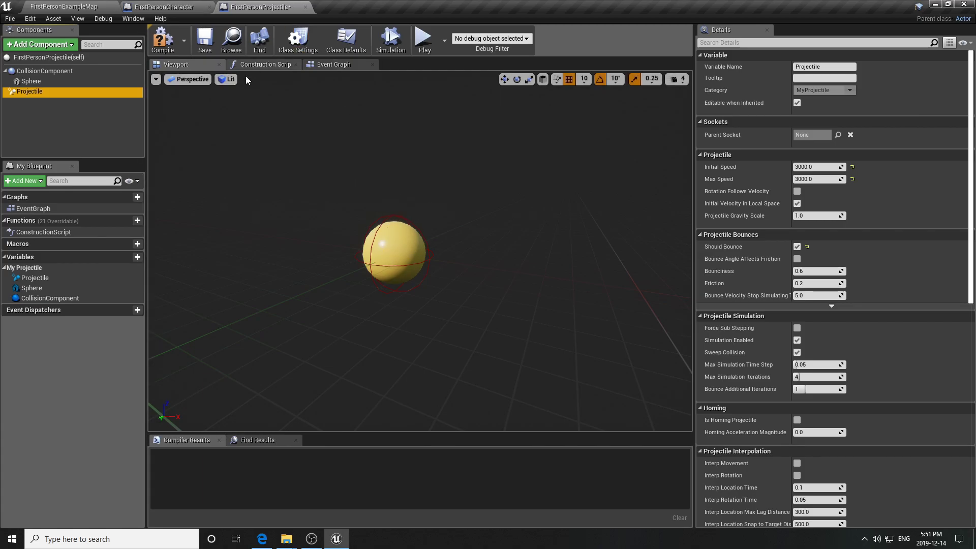
Step: Return to the FirstPersonExampleMap level and create a folder named TomCustomAssets in the Content folder
click(76, 6)
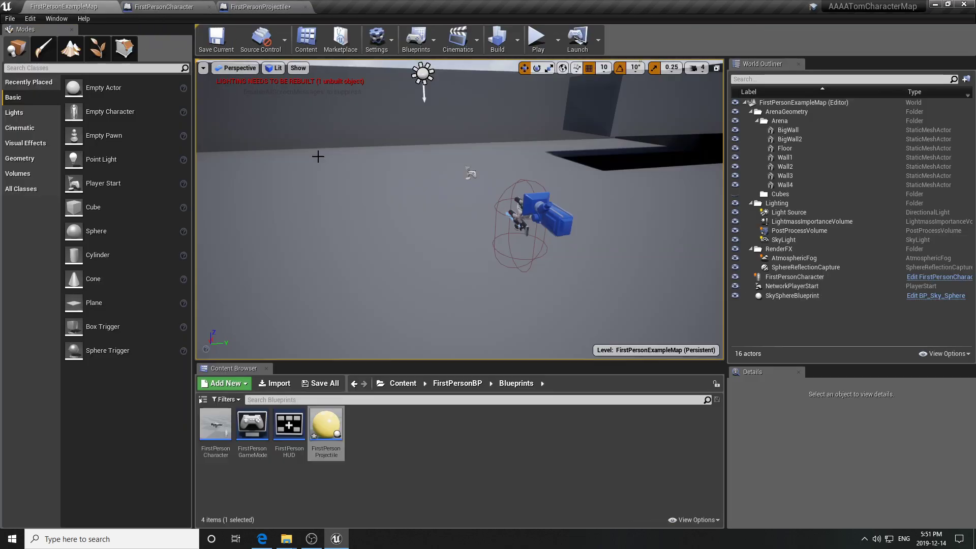
right_drag(407, 285, 432, 304)
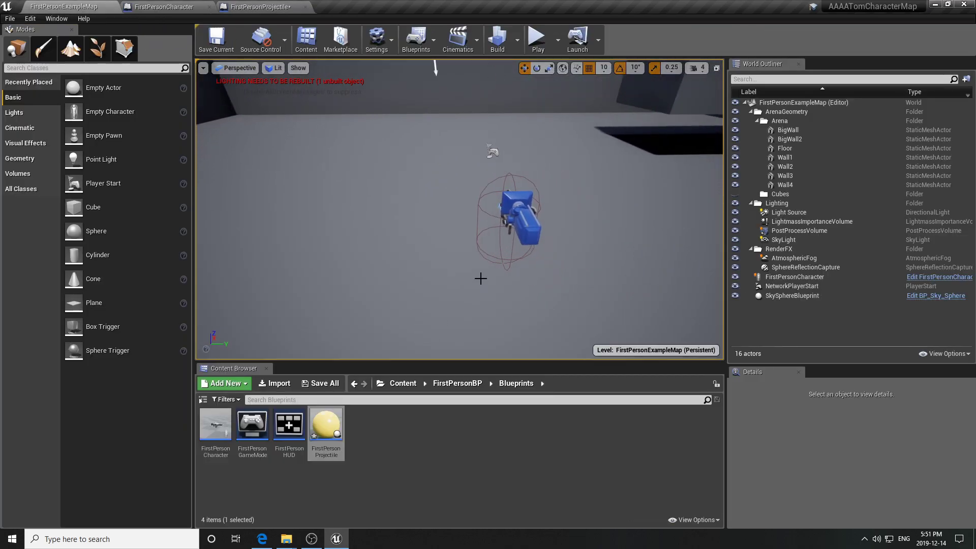
click(402, 384)
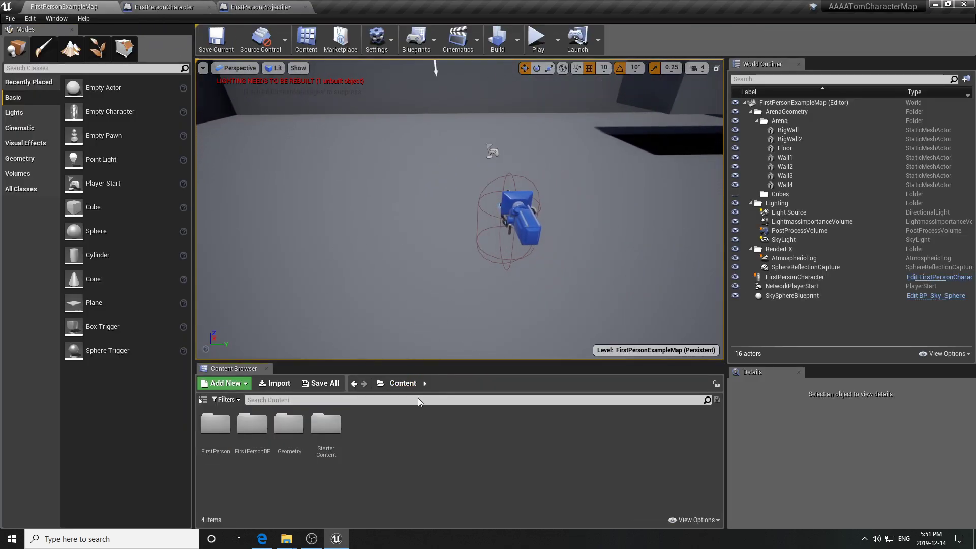
right_click(389, 429)
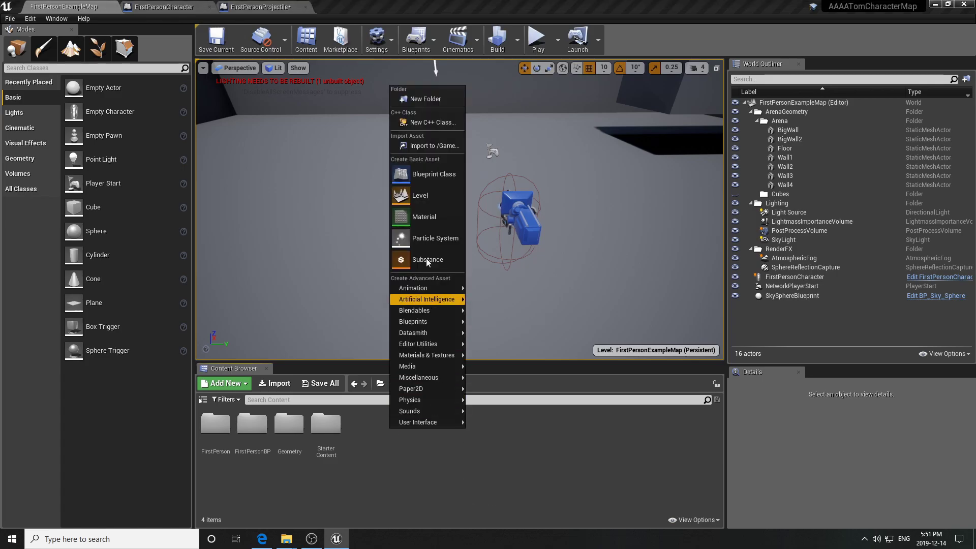
click(428, 95)
text(TomCustokm)
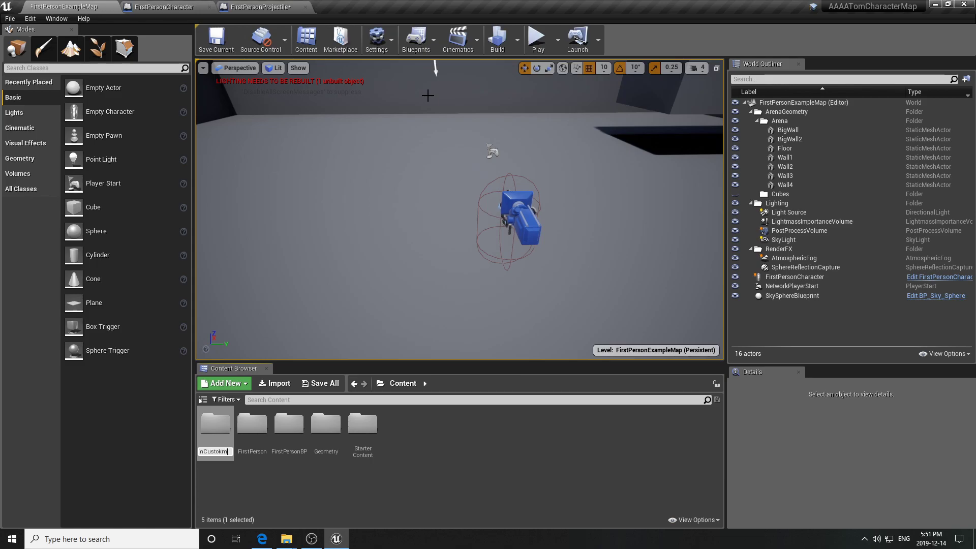
text(er)
key(BackSpace)
text(mAssetsP)
key(Return)
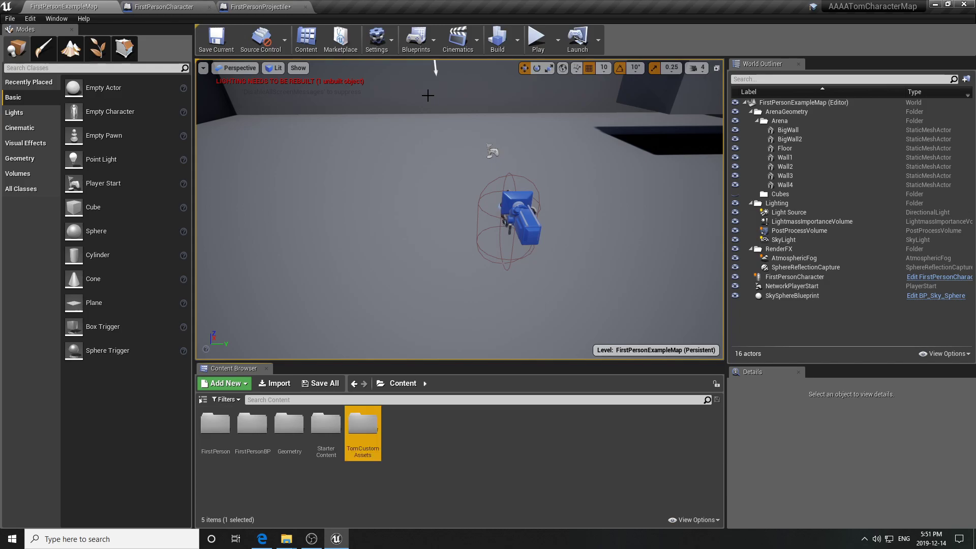
Step: Create a Materials folder inside TomCustomAssets
double_click(362, 425)
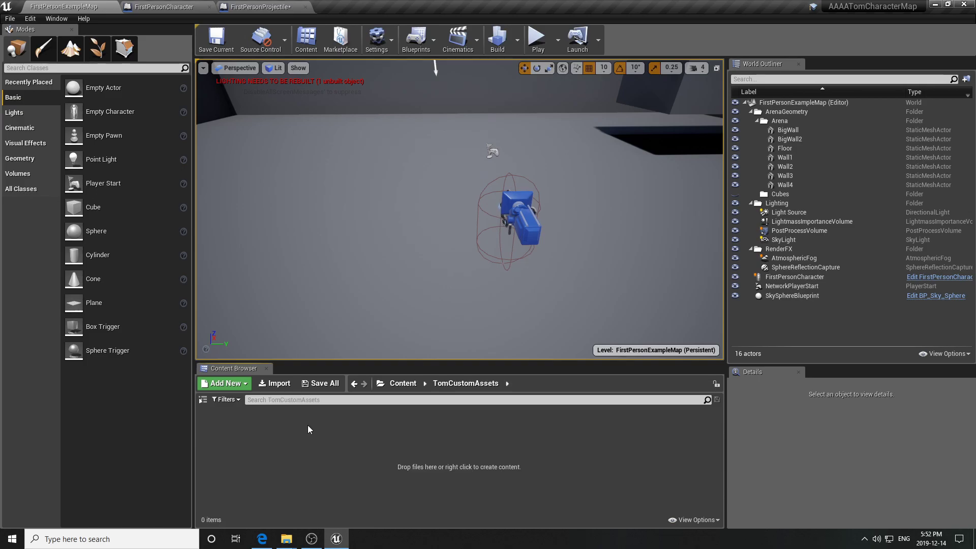
right_click(281, 423)
click(318, 93)
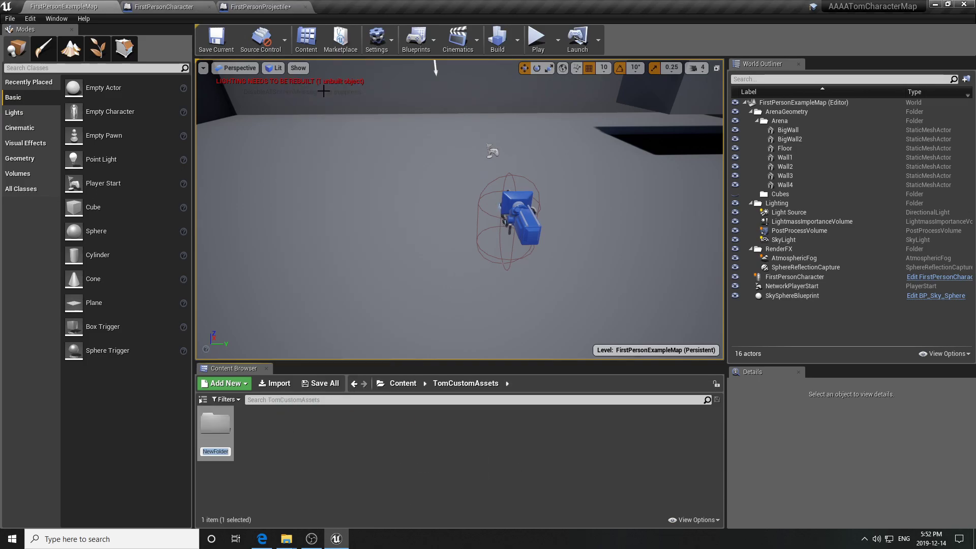
text(Materials)
key(Return)
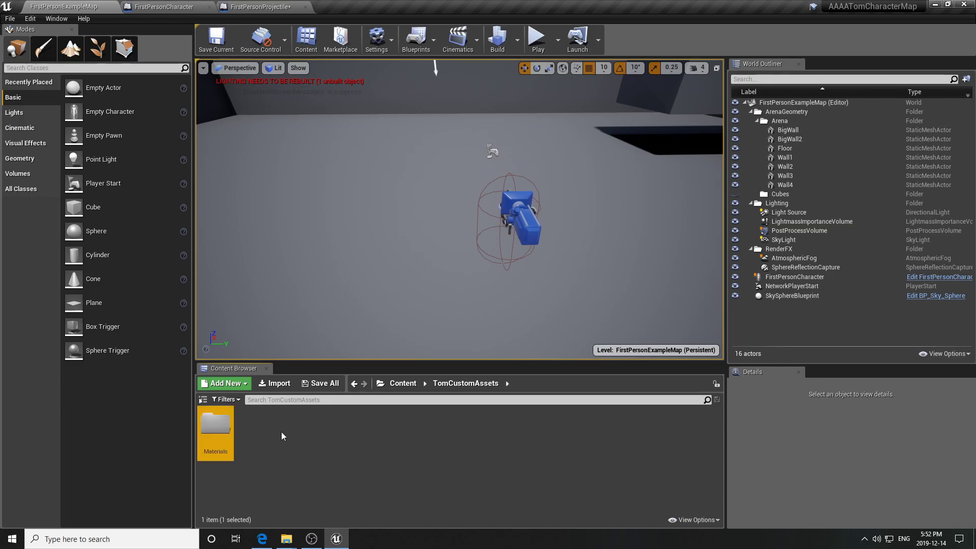
Step: Create a new material named TracerMaterial in the Materials folder
double_click(226, 427)
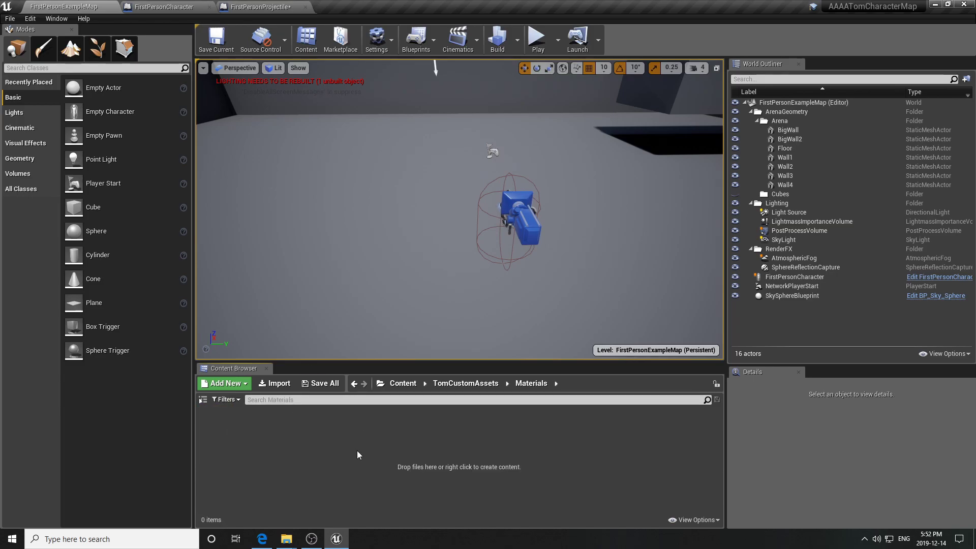
right_click(321, 423)
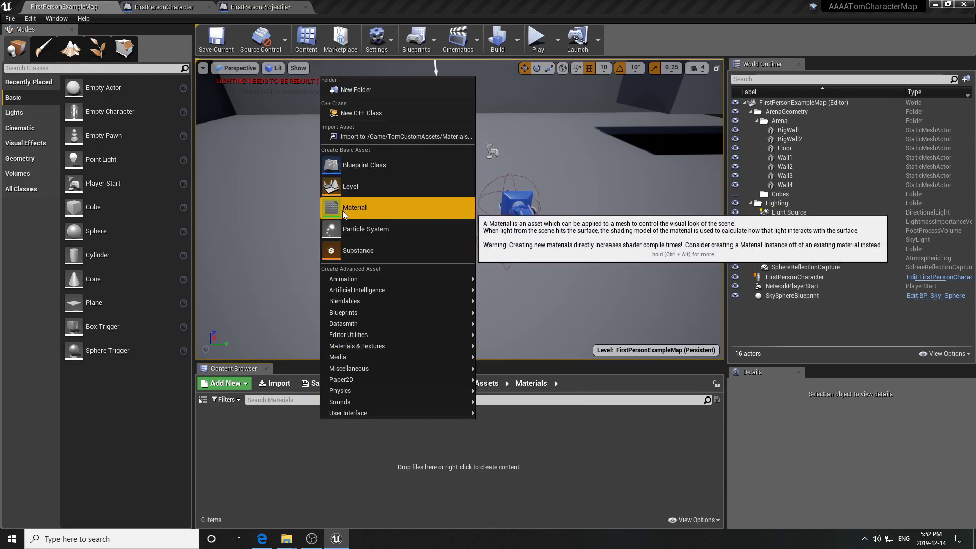
click(358, 208)
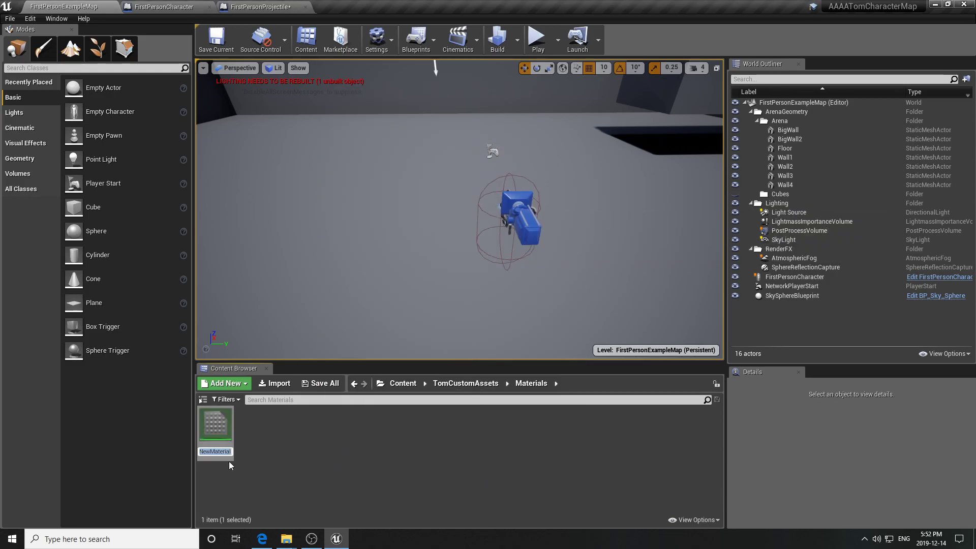
text(Tracer)
text(Material)
key(Return)
click(248, 439)
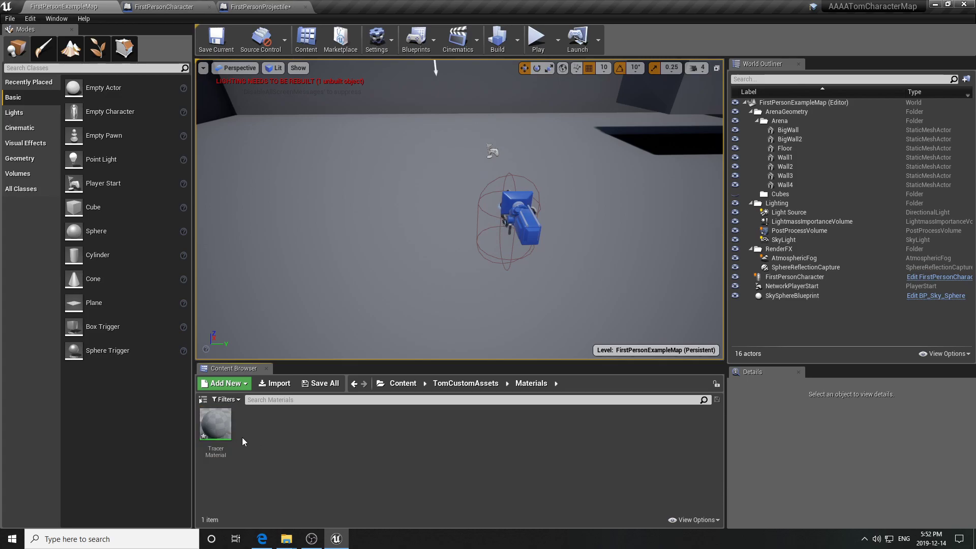
Step: Open TracerMaterial and add a VectorParameter node named Colour to its graph
double_click(220, 431)
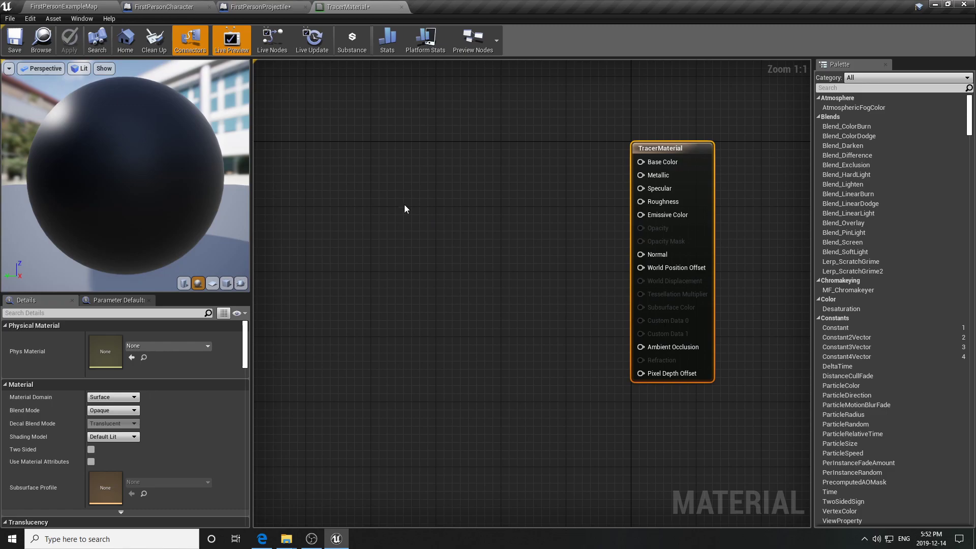
right_click(389, 190)
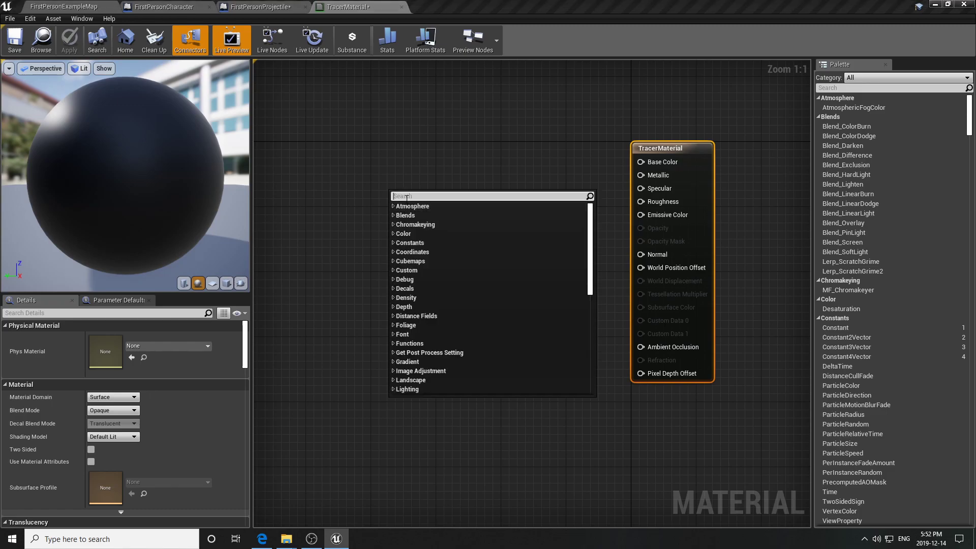
text(vector)
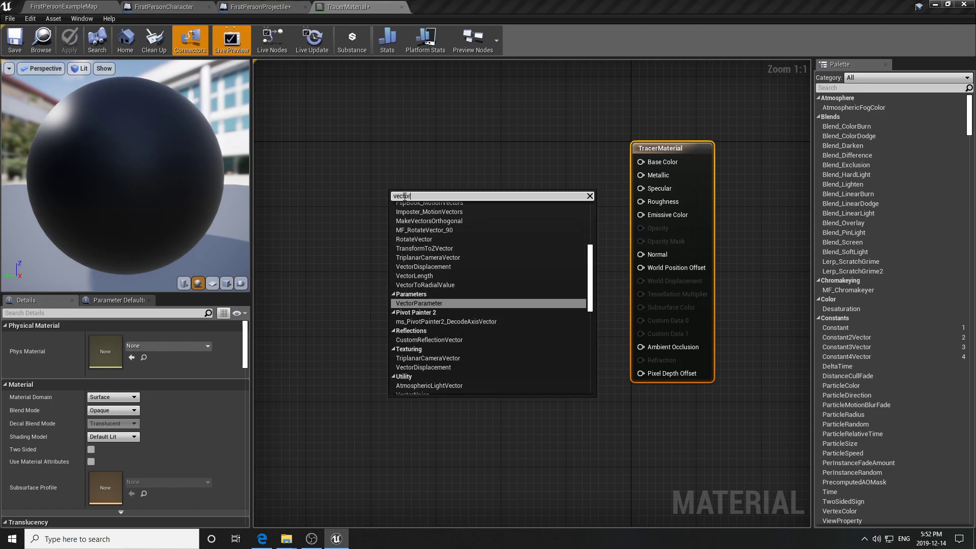
text(pa)
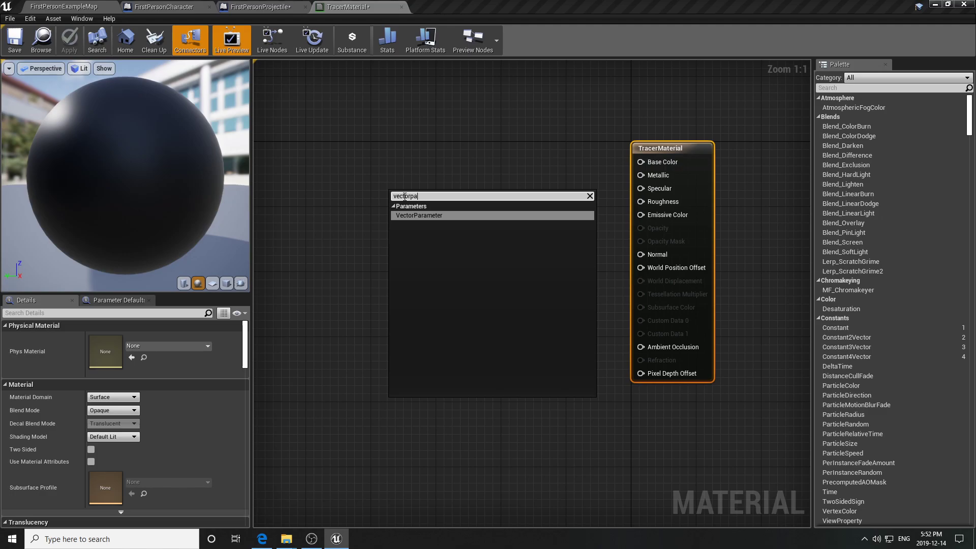
click(450, 216)
click(445, 218)
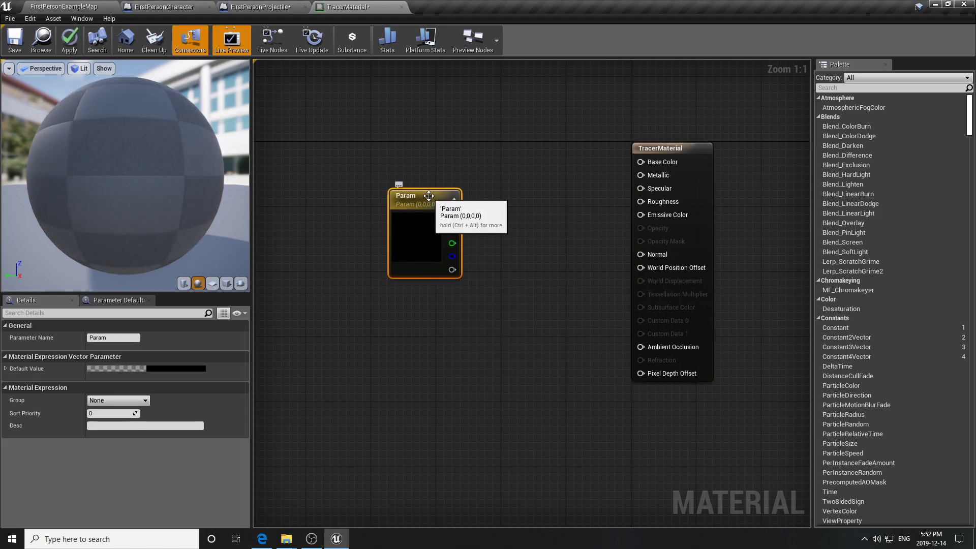
text(C)
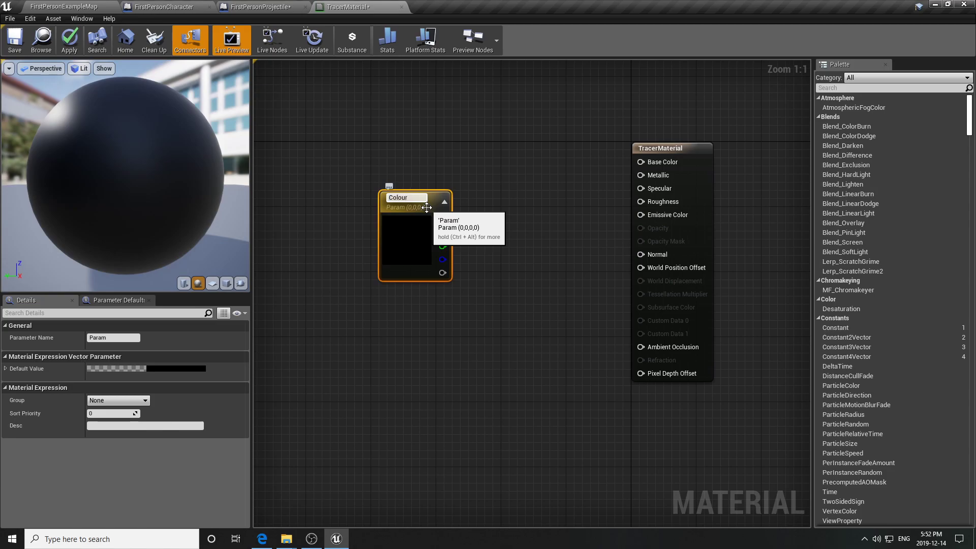
text(olour)
key(Return)
Step: Set the Colour parameter's default value to a bright yellow of about (1, 0.633, 0.0124) and shift its node away from the material node
double_click(397, 237)
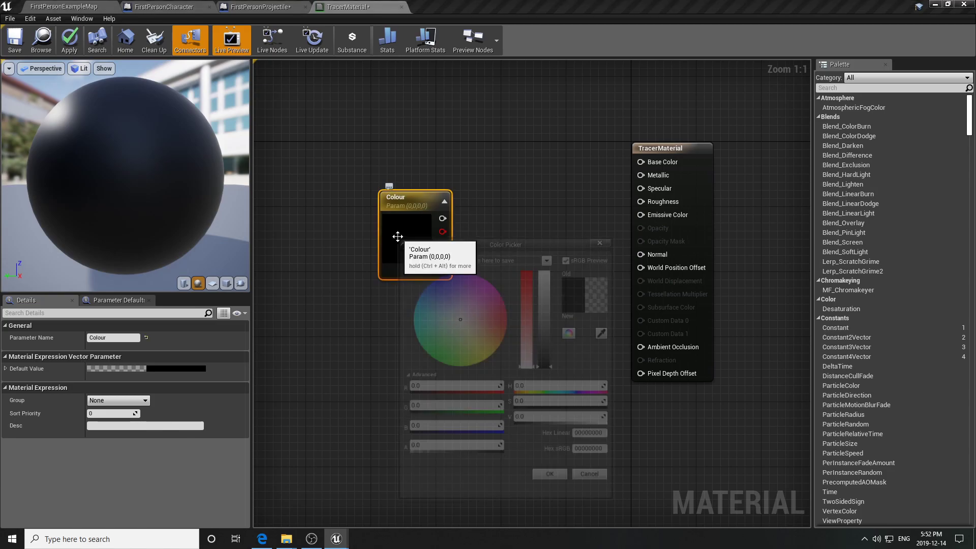
drag(495, 355, 500, 352)
mouse_move(557, 371)
mouse_down()
mouse_move(549, 277)
mouse_move(545, 291)
mouse_up()
click(555, 483)
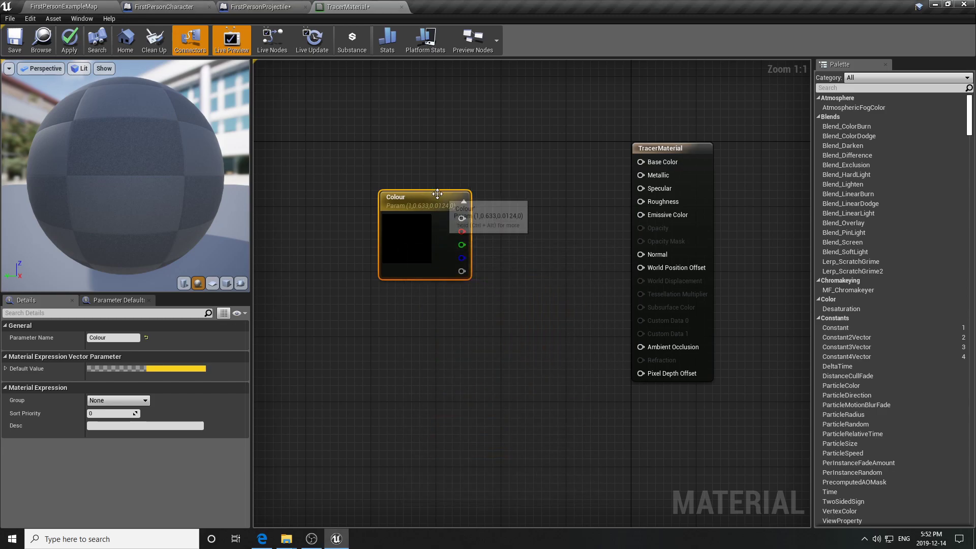
drag(436, 200, 404, 193)
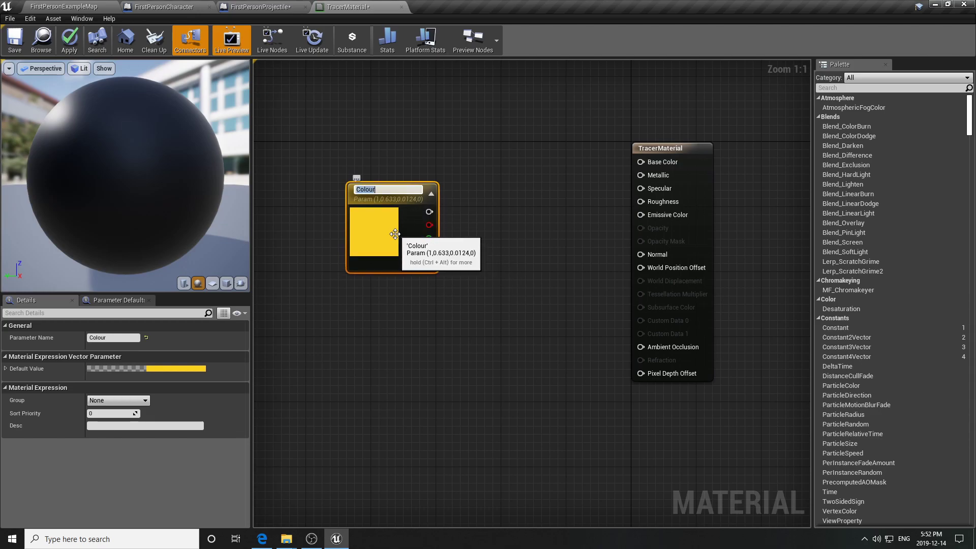
Step: Add a ScalarParameter node beside the Colour node and set its default value to 60
right_click(483, 218)
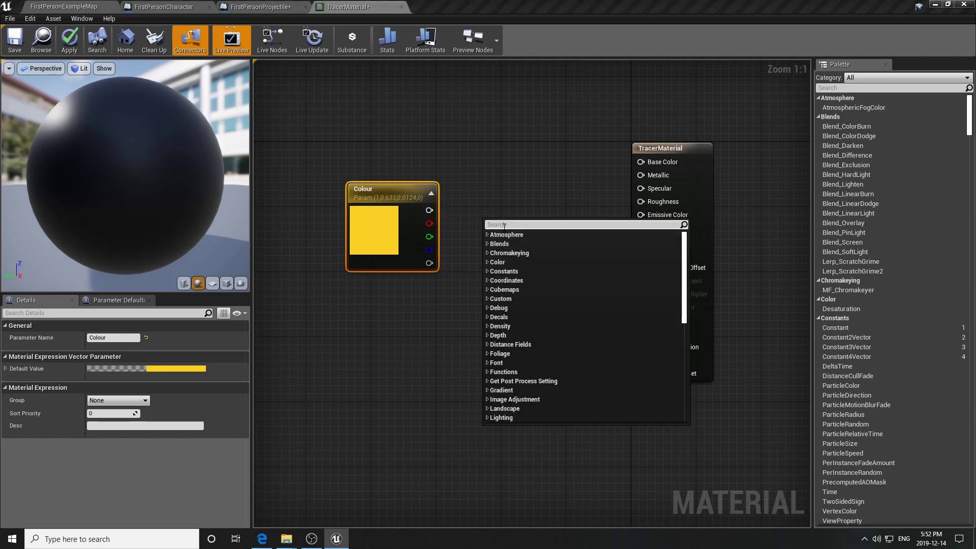
text(scalar)
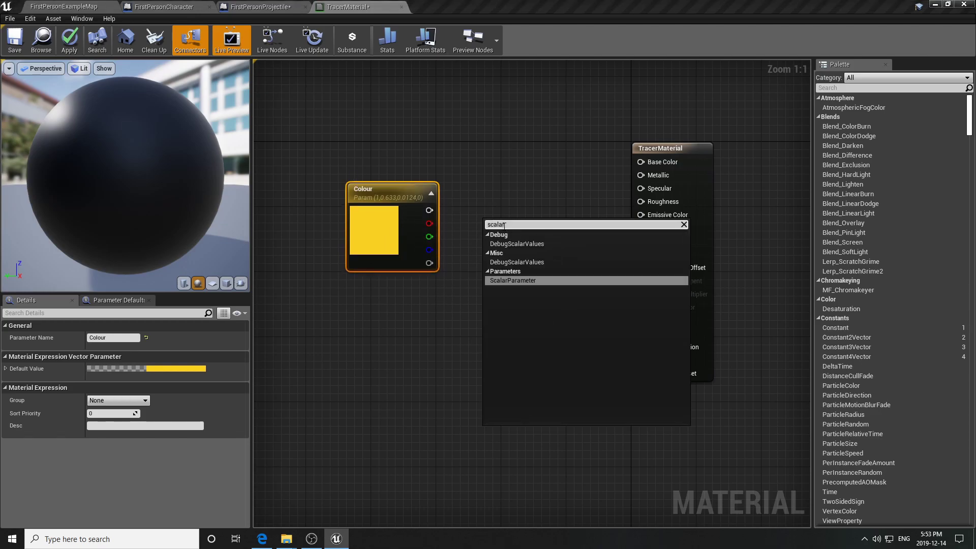
click(541, 281)
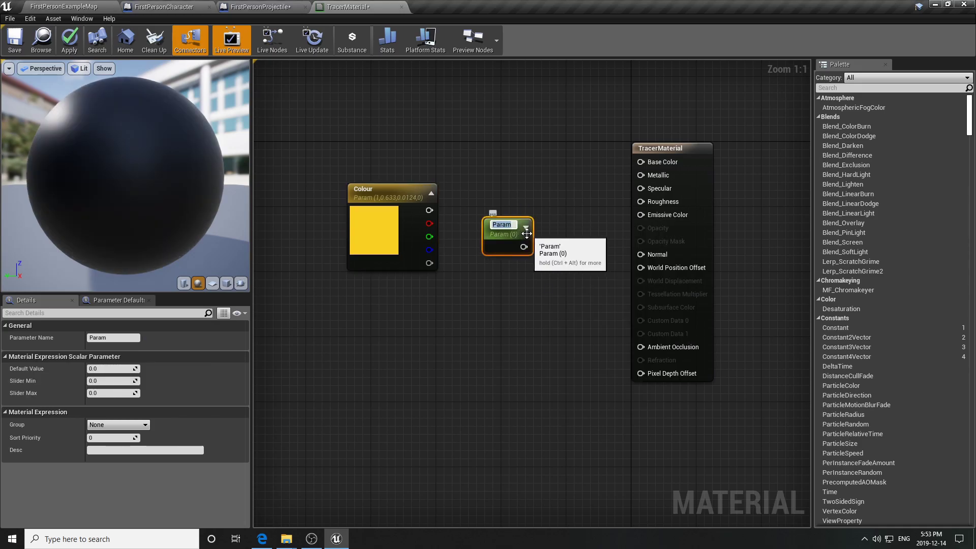
drag(523, 233, 532, 203)
click(523, 194)
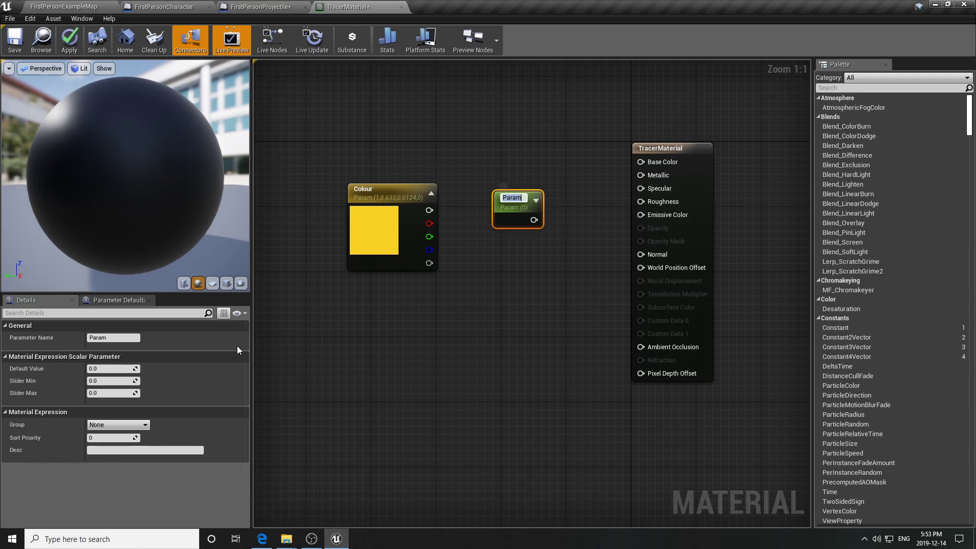
click(105, 369)
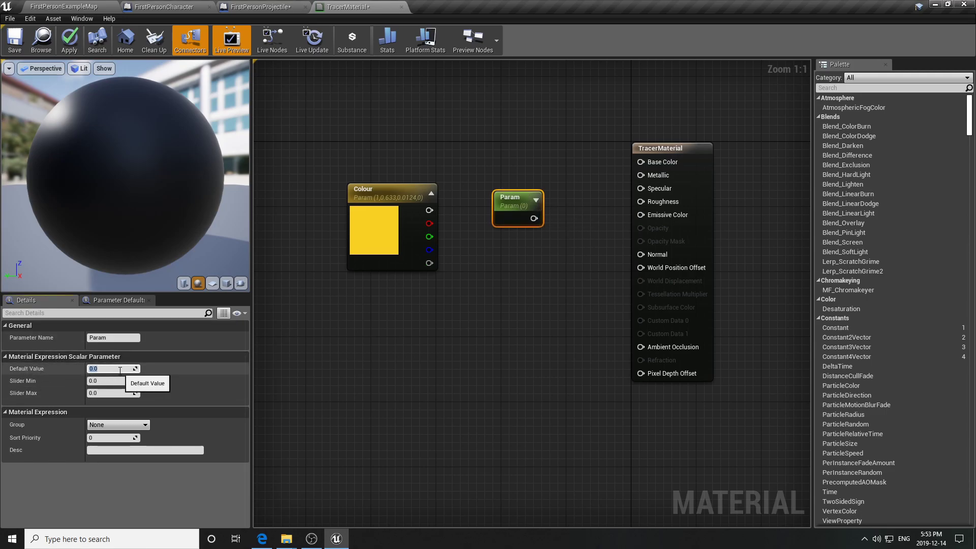
key(Return)
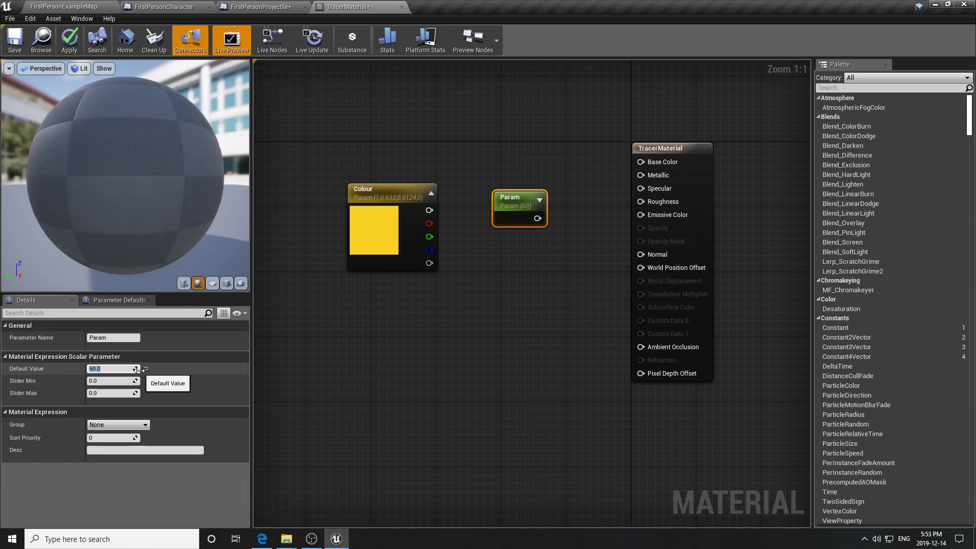
click(401, 337)
Step: Add a Multiply node and place it just below the scalar parameter node
right_click(504, 275)
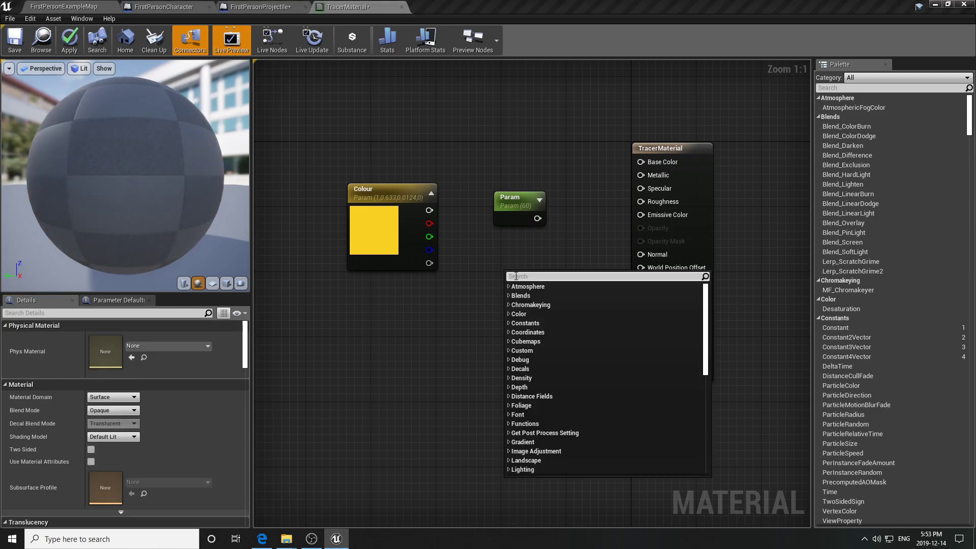
text(mul)
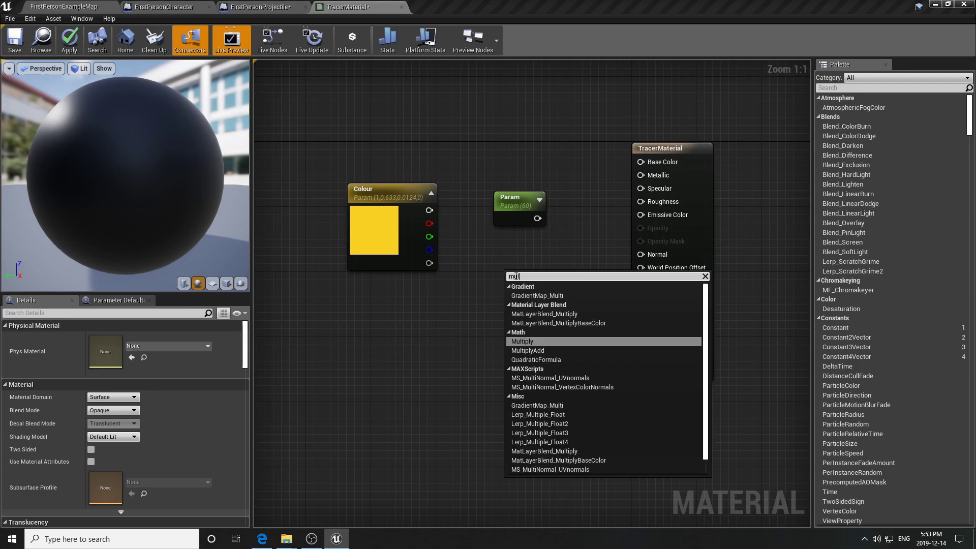
text(t)
text(ip)
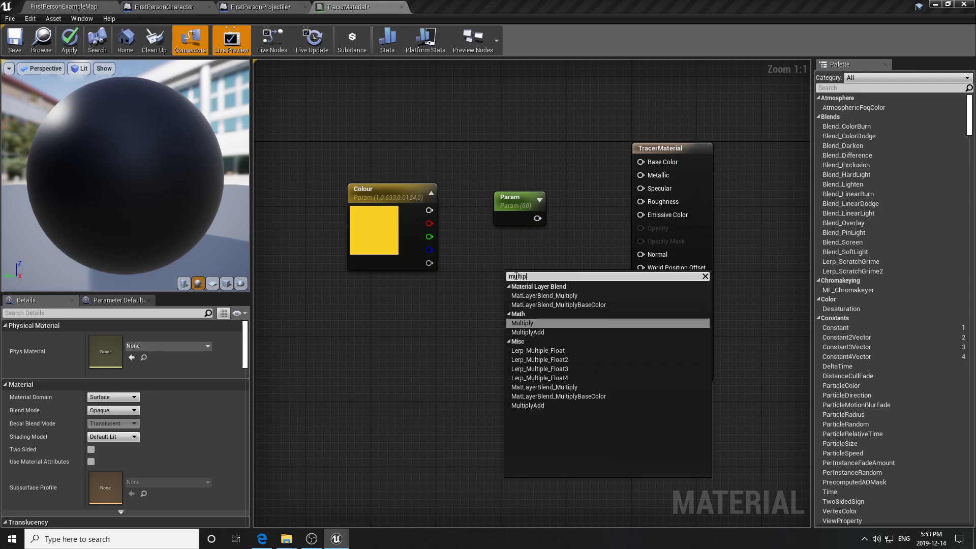
text(l)
click(529, 324)
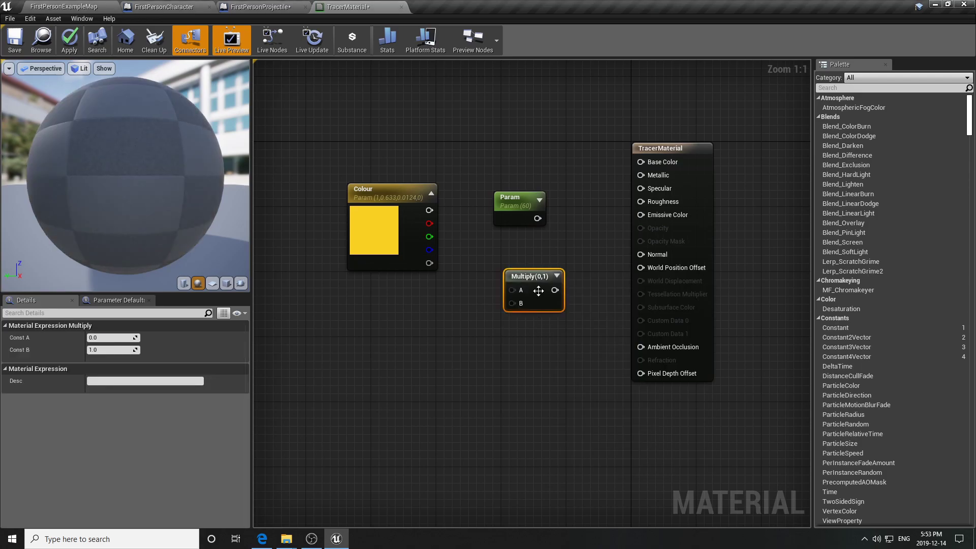
drag(538, 277, 528, 256)
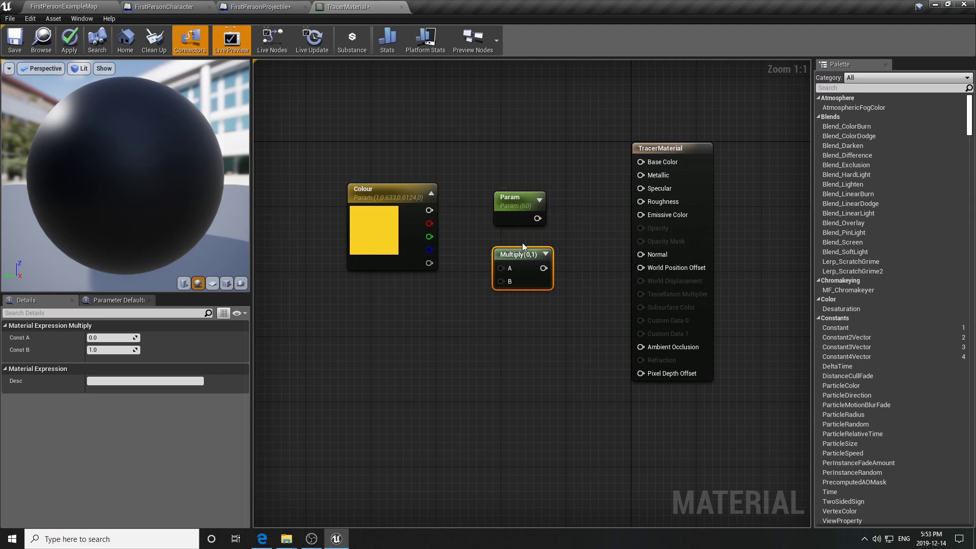
Step: Move the scalar parameter and Multiply nodes up out of the way and connect Colour directly to TracerMaterial's Emissive Color, checking the preview sphere
drag(492, 187, 513, 99)
drag(429, 210, 640, 215)
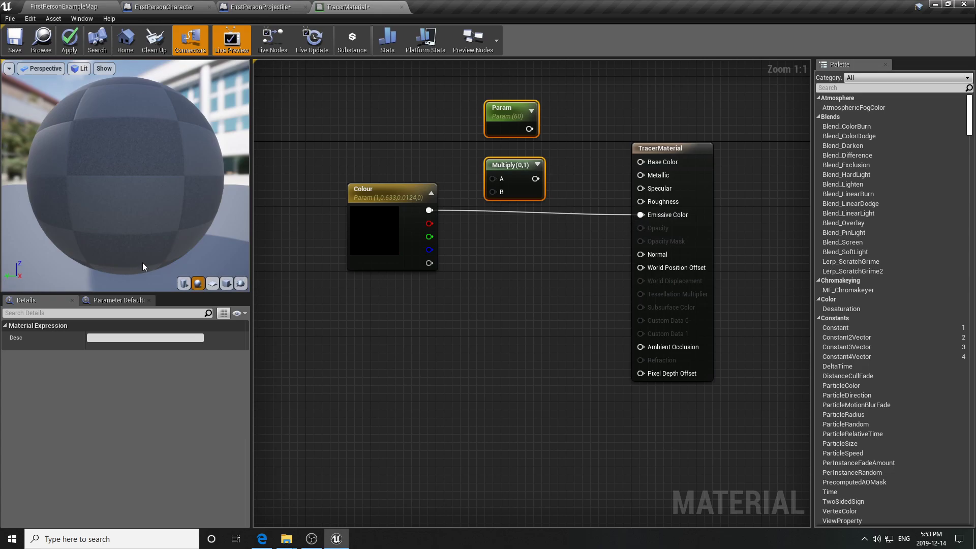
right_drag(143, 193, 170, 220)
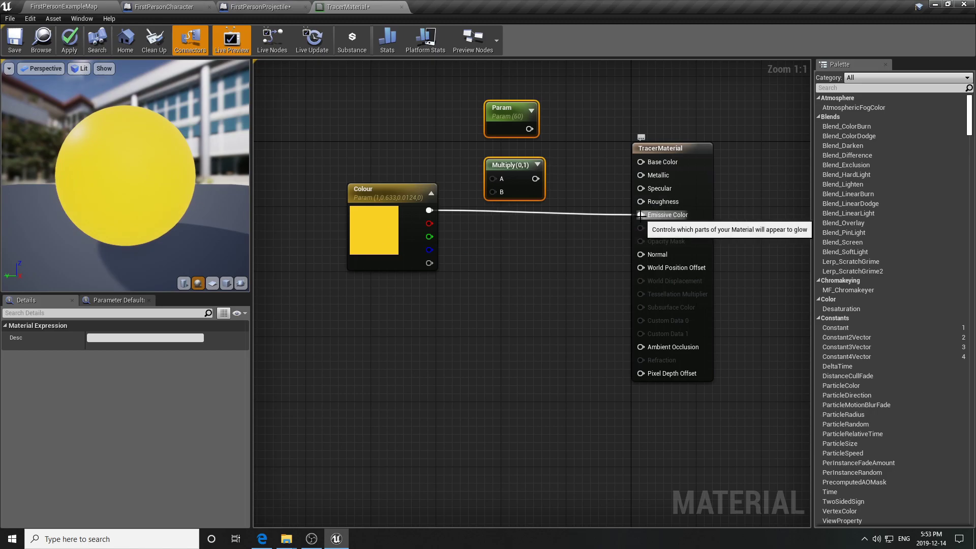
Step: Disconnect Colour from Emissive Color and reposition the Param and Multiply nodes between Colour and TracerMaterial, with Multiply nearest the material node
alt+click(640, 214)
drag(509, 86, 521, 168)
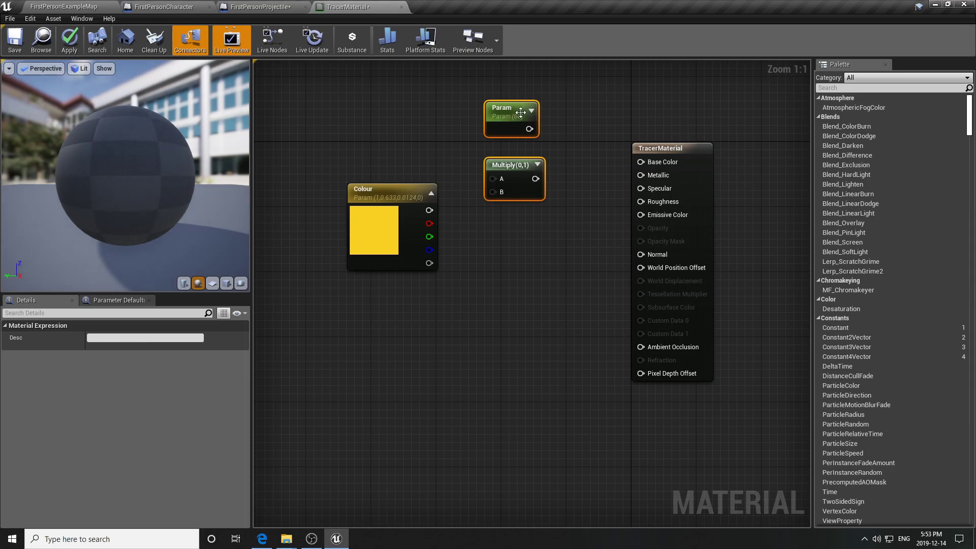
drag(520, 109, 503, 188)
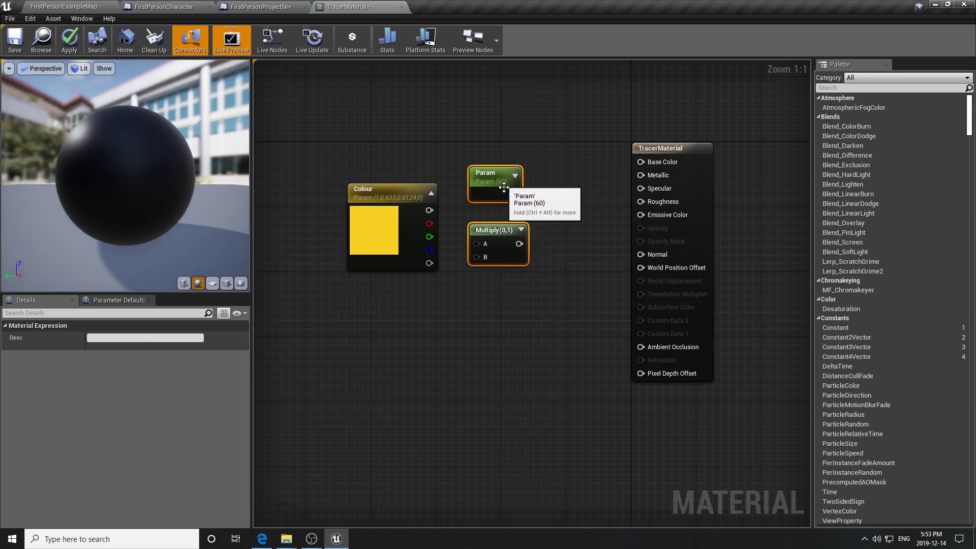
click(496, 230)
drag(497, 230, 545, 233)
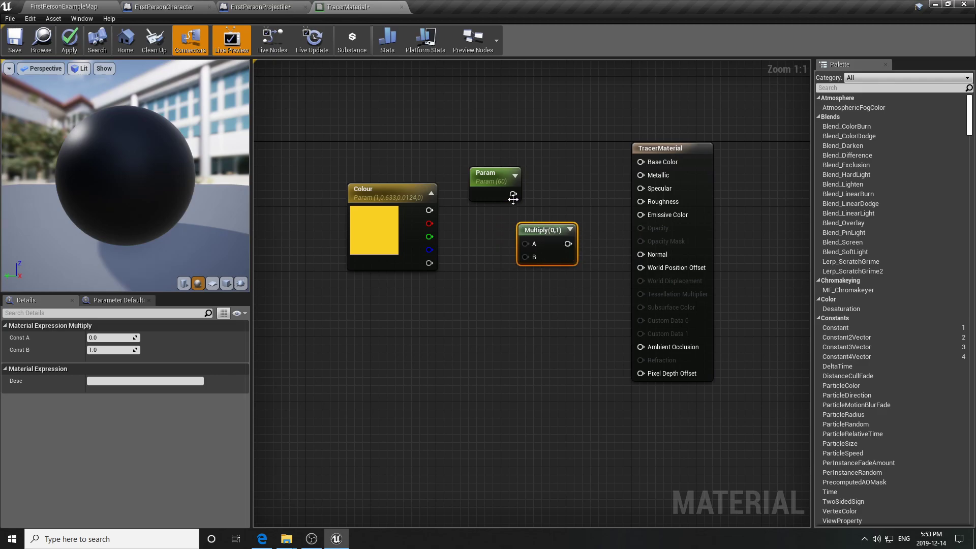
Step: Wire Param into Multiply's A, Colour into B and the product into Emissive Color, then save and close TracerMaterial
drag(512, 193, 521, 243)
drag(429, 210, 640, 214)
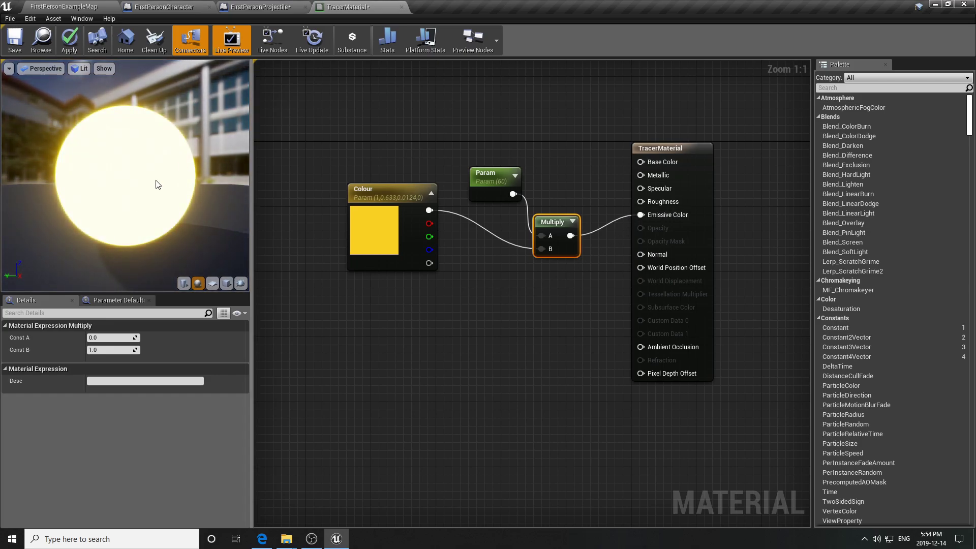
click(15, 41)
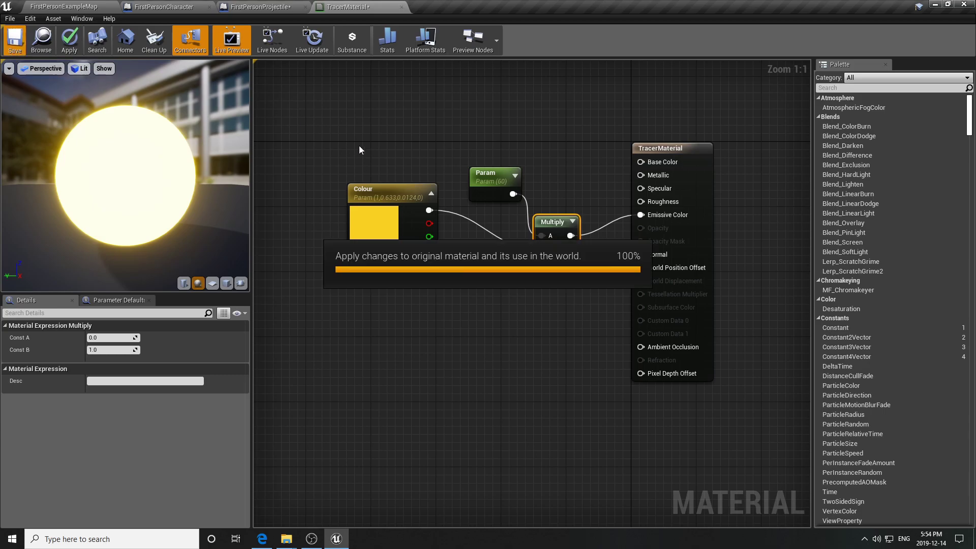
click(401, 7)
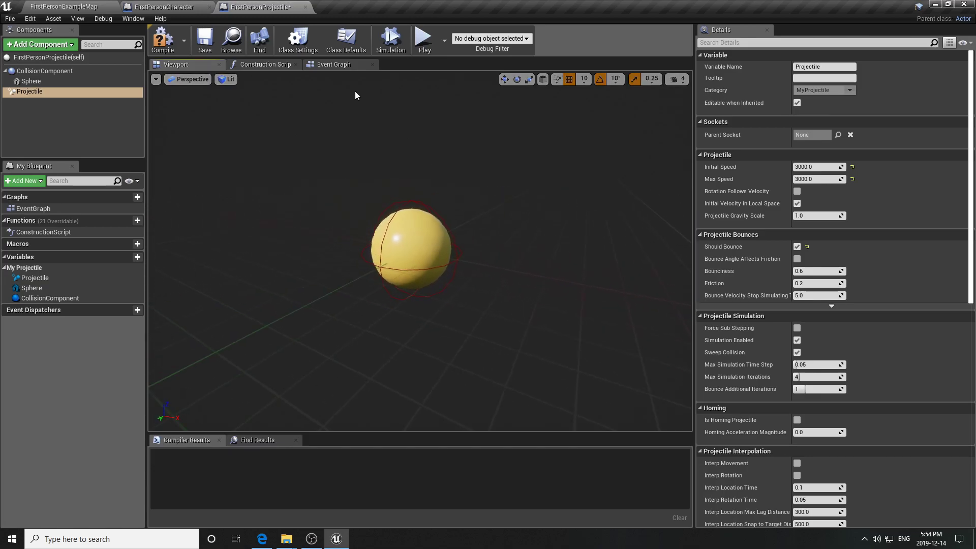
Step: Enable Simulation Generates Hit Events on FirstPersonProjectile's CollisionComponent
click(86, 6)
click(260, 7)
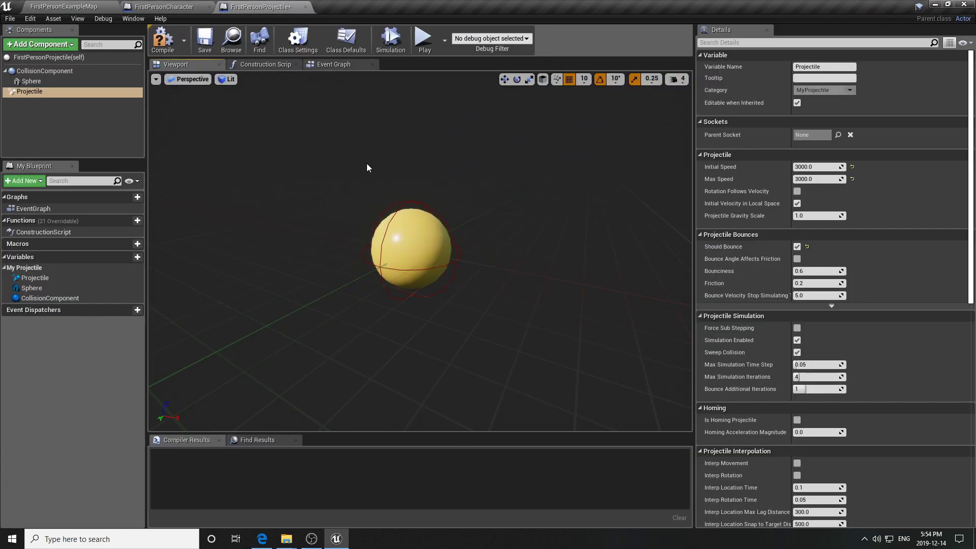
click(36, 73)
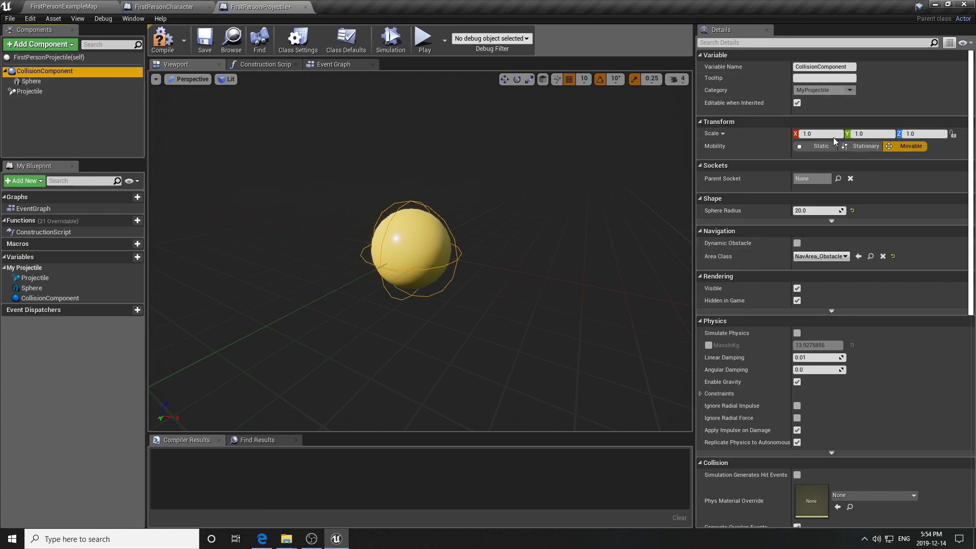
scroll(872, 206, down, 3)
scroll(871, 206, down, 6)
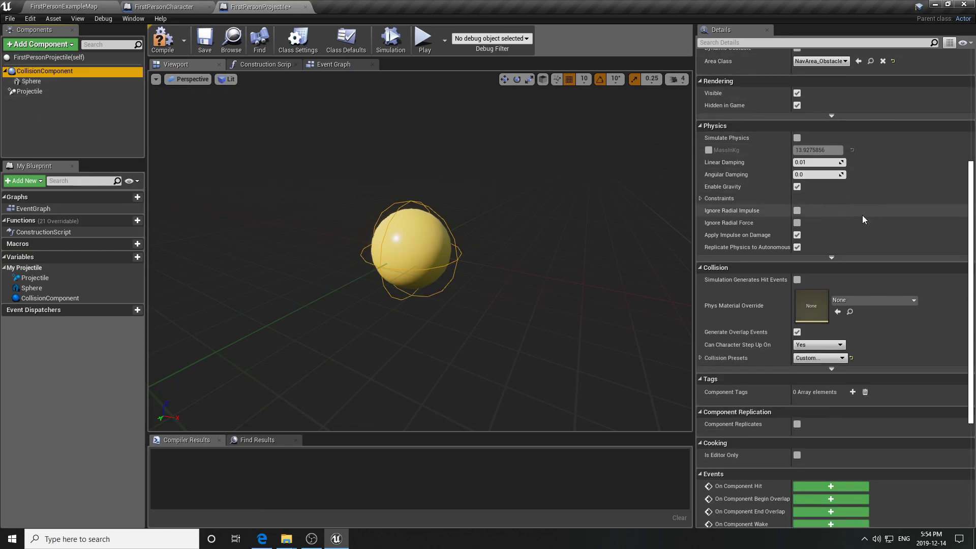
click(797, 281)
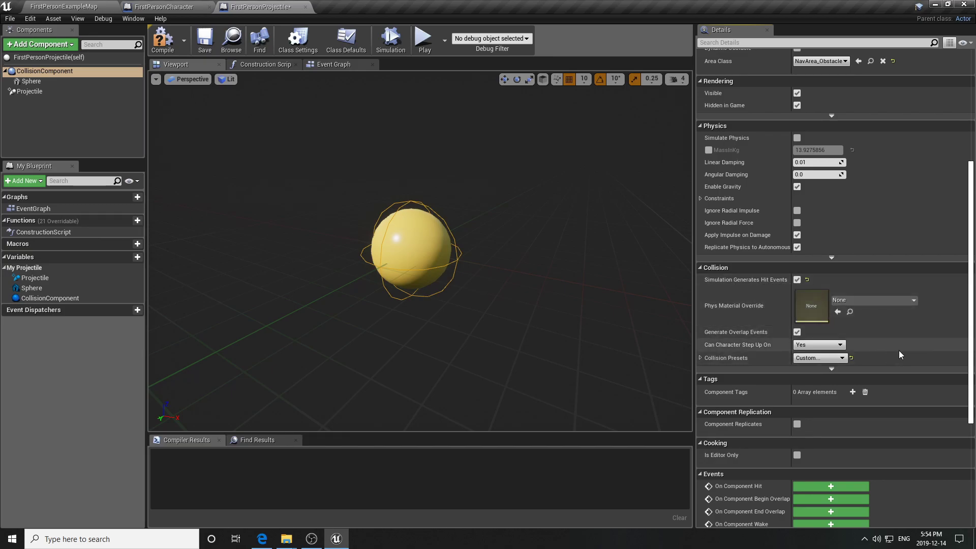
Step: Add an On Component Hit event for the CollisionComponent and view its node in the Event Graph
scroll(901, 313, down, 5)
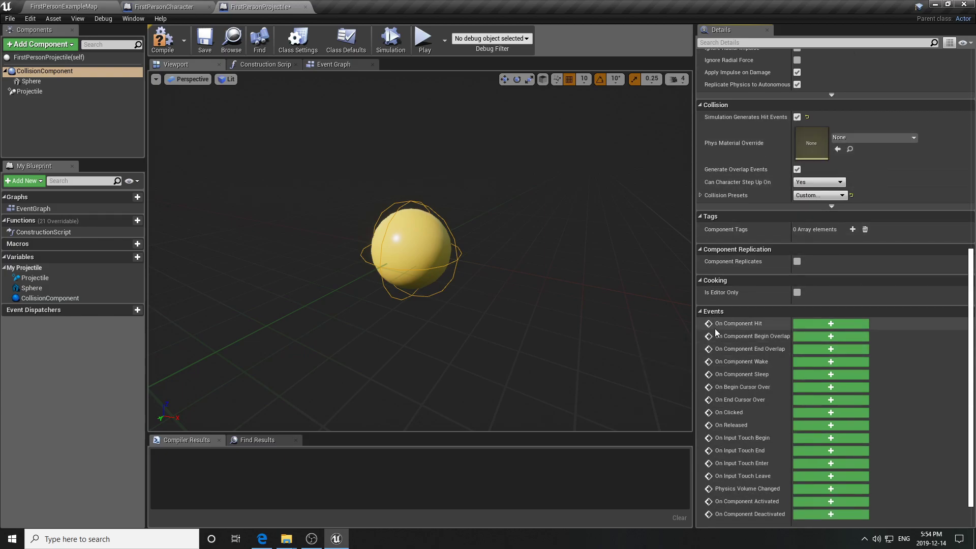
click(833, 323)
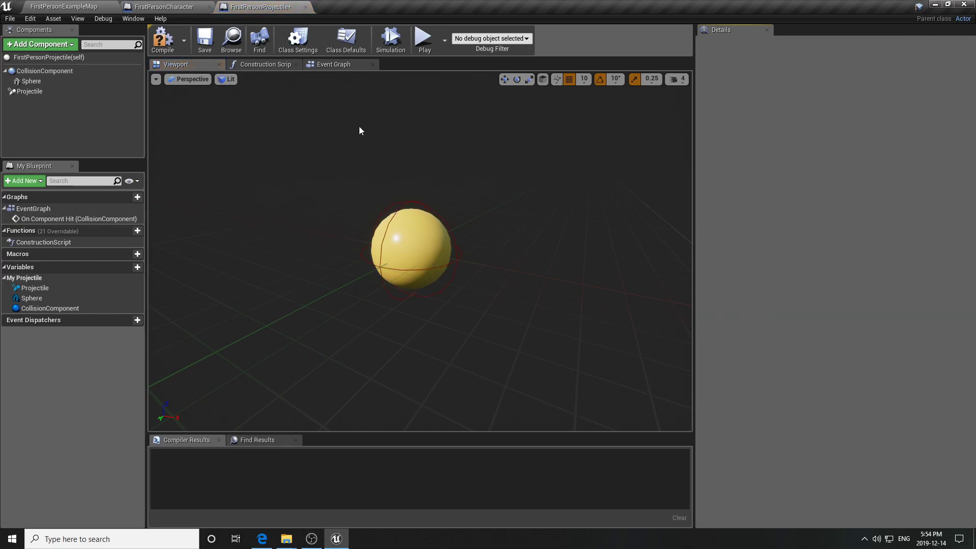
click(331, 64)
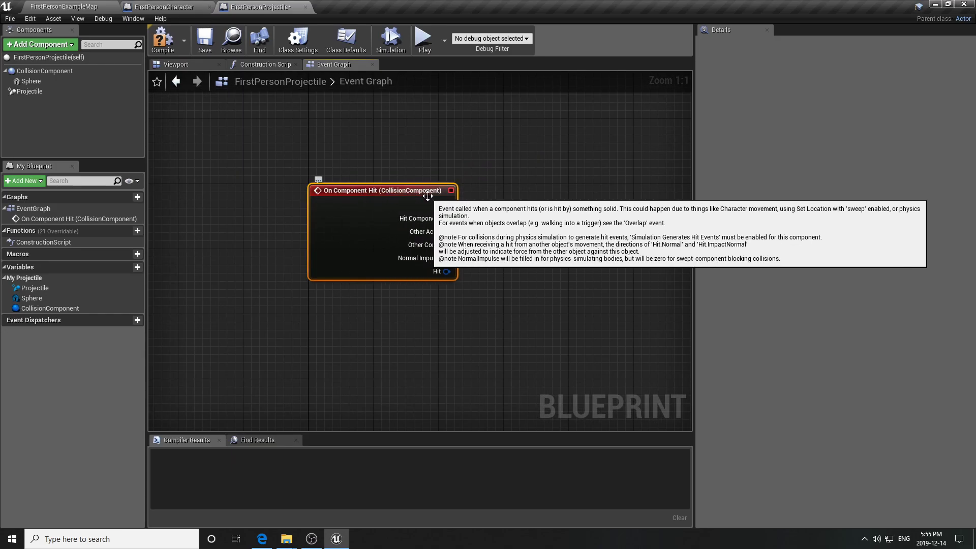
click(461, 164)
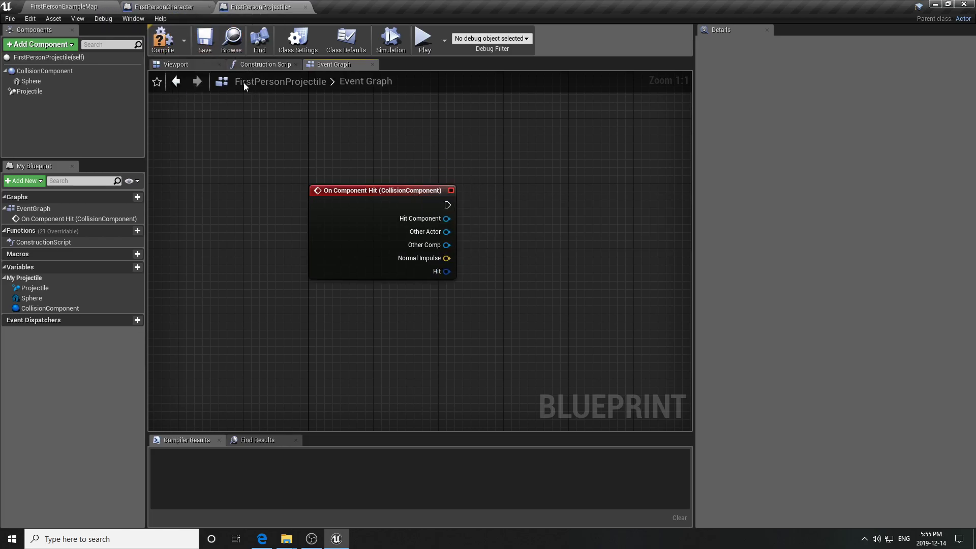
Step: Enable Simulation Generates Hit Events on the projectile's Sphere component
click(194, 66)
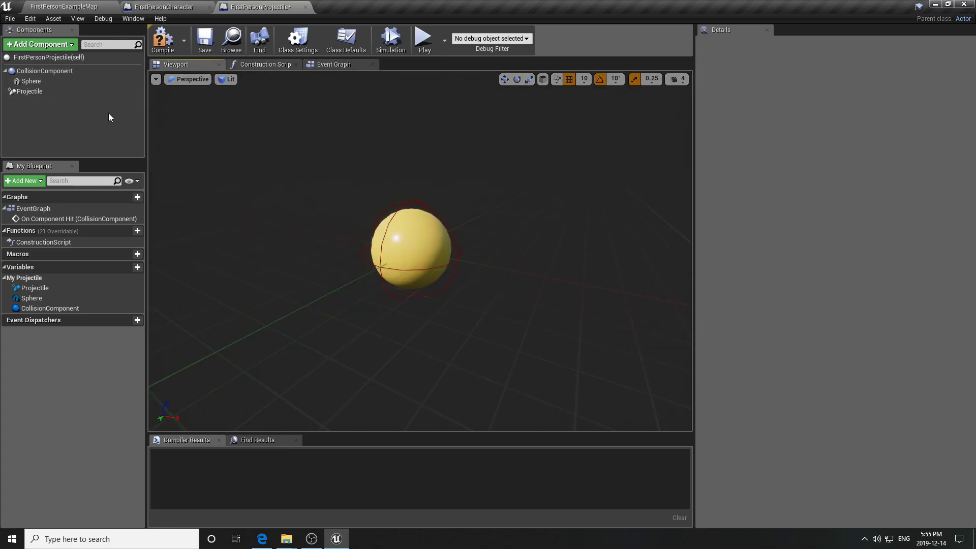
click(32, 82)
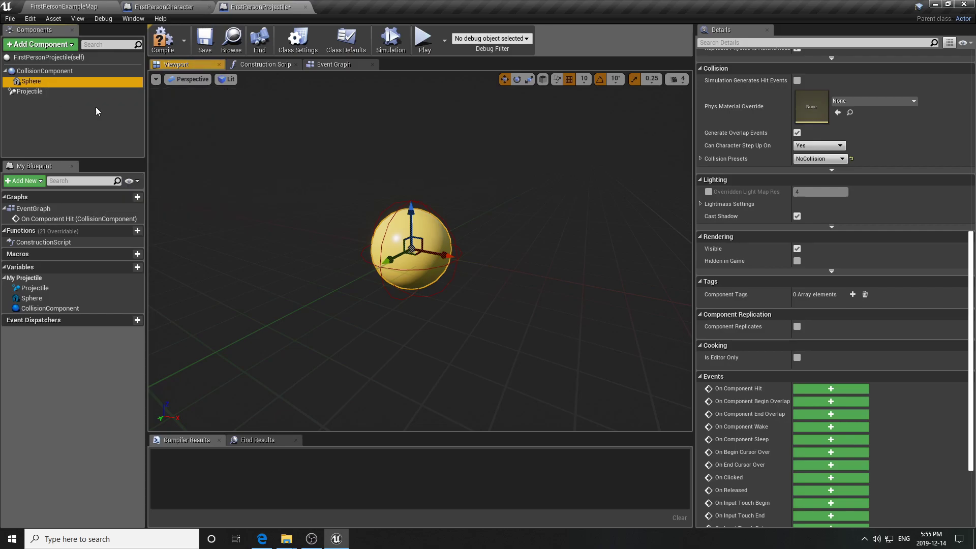
right_drag(465, 209, 465, 209)
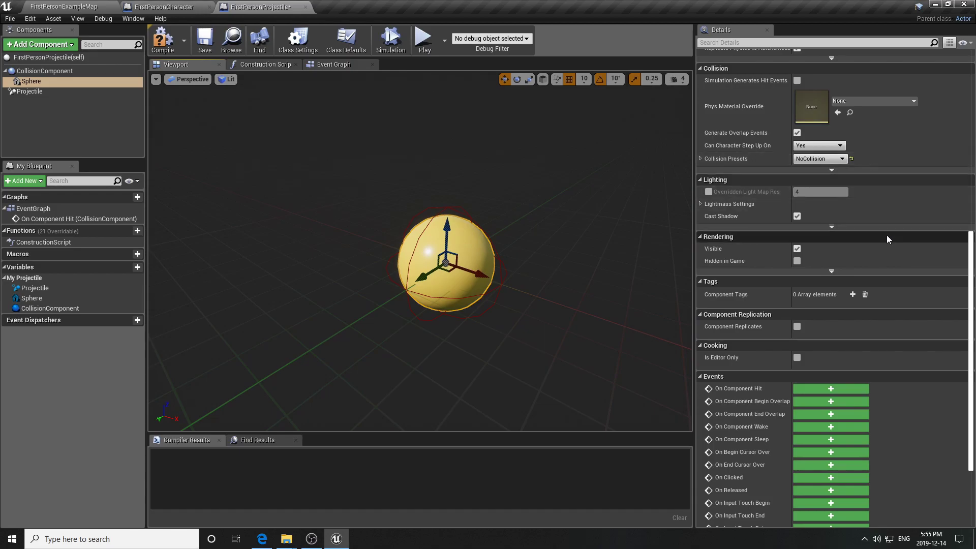
scroll(884, 226, down, 3)
scroll(883, 222, up, 11)
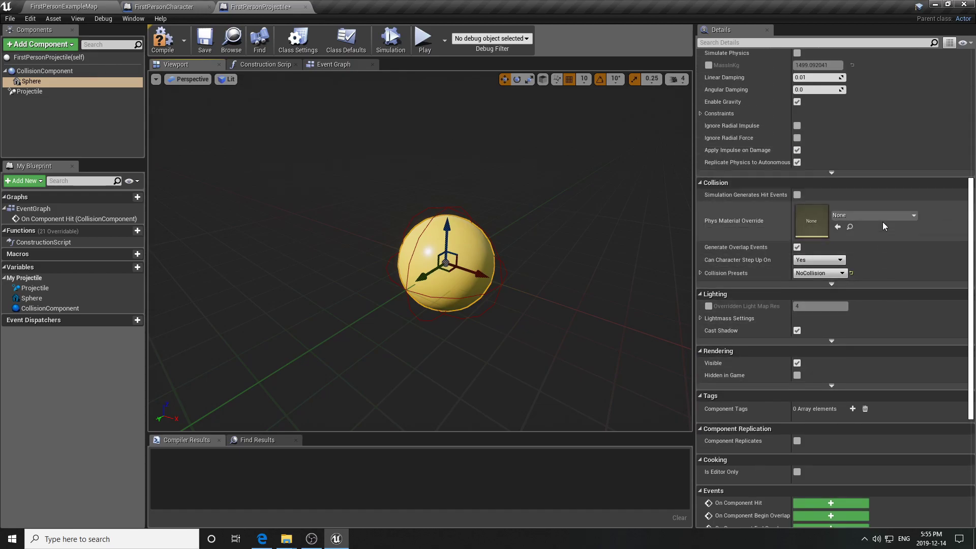
scroll(870, 230, up, 4)
scroll(870, 230, down, 4)
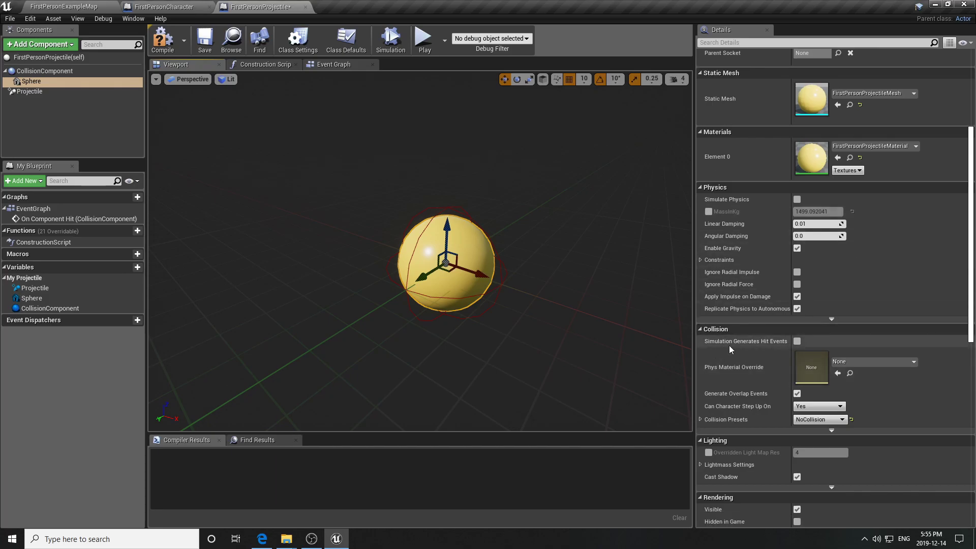
click(797, 341)
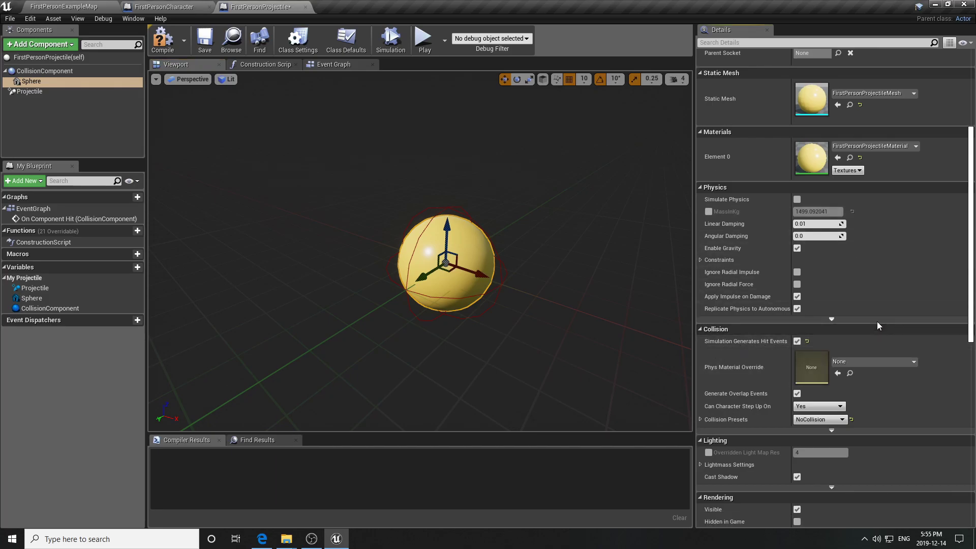
Step: Stretch the Sphere into a thin tracer shape by setting its scale to X 0.6, Y 0.02 and Z 0.02
scroll(877, 321, up, 5)
drag(445, 340, 477, 337)
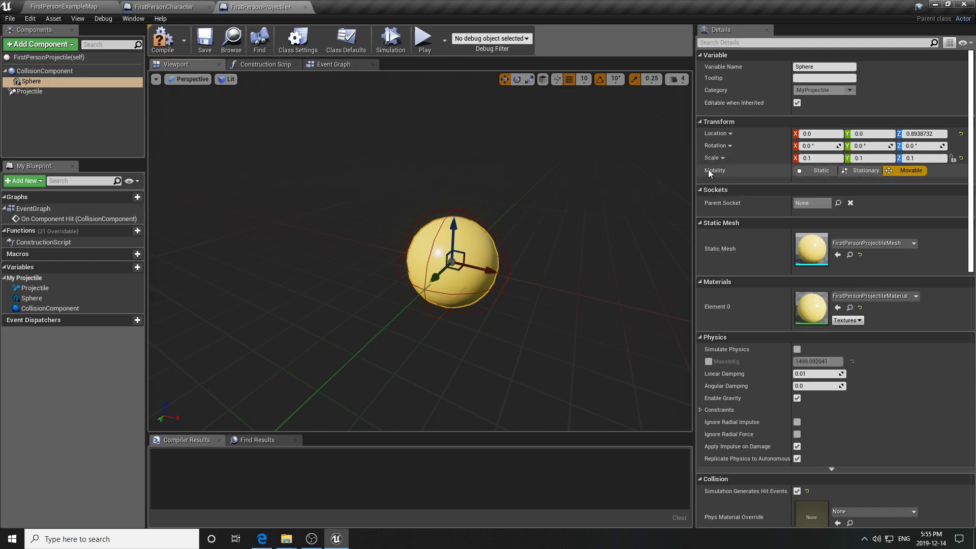
click(815, 158)
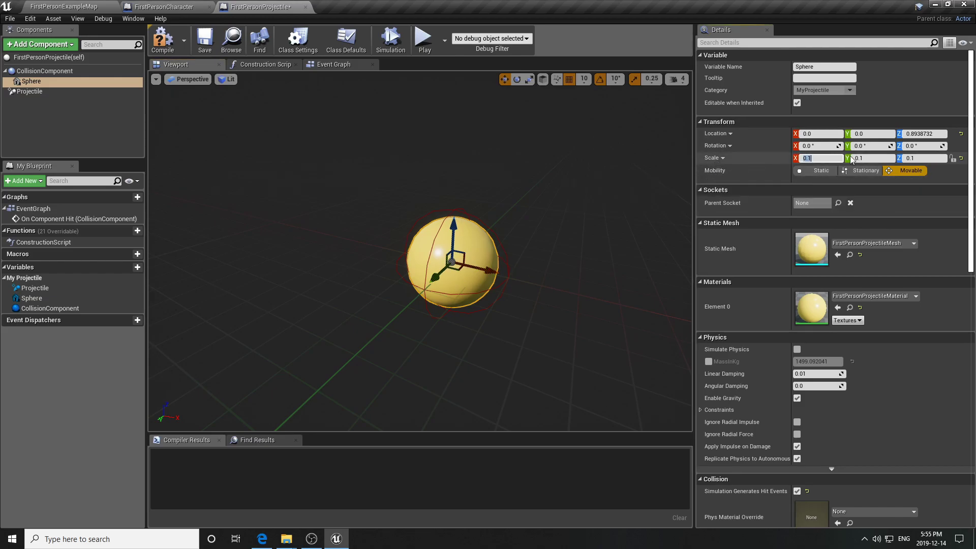
key(Return)
right_drag(584, 209, 549, 197)
mouse_move(543, 297)
right_down()
mouse_move(569, 295)
mouse_move(542, 296)
right_up()
click(876, 159)
text(.02)
key(Return)
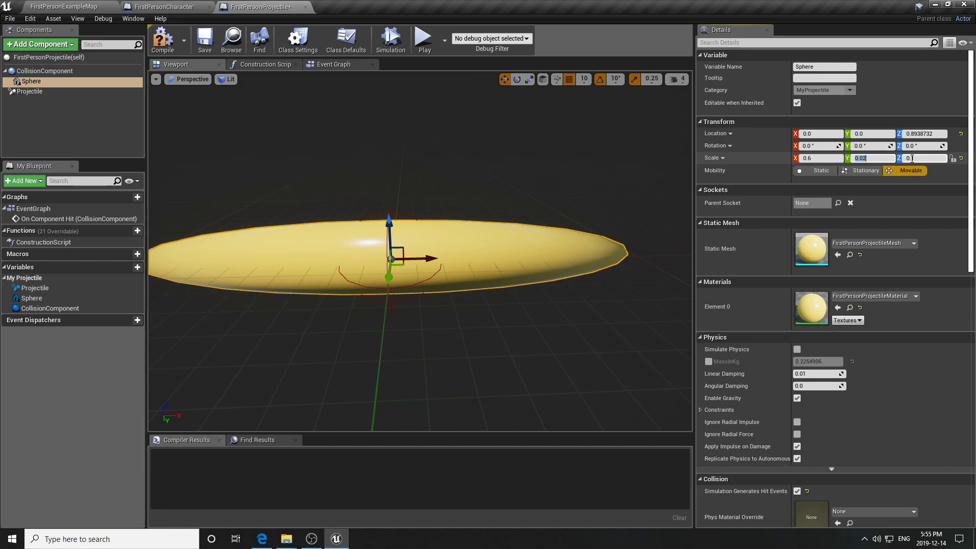
click(912, 159)
text(.02)
key(Return)
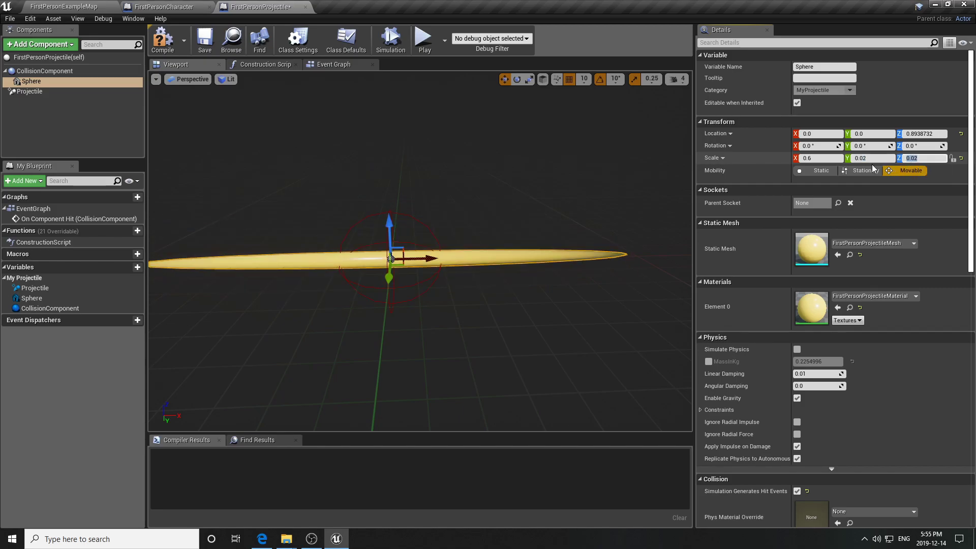
Step: Replace the Sphere's Element 0 material with TracerMaterial and inspect the glowing tracer
mouse_move(597, 260)
right_down()
mouse_move(511, 257)
mouse_move(578, 265)
right_up()
key(d)
key(a)
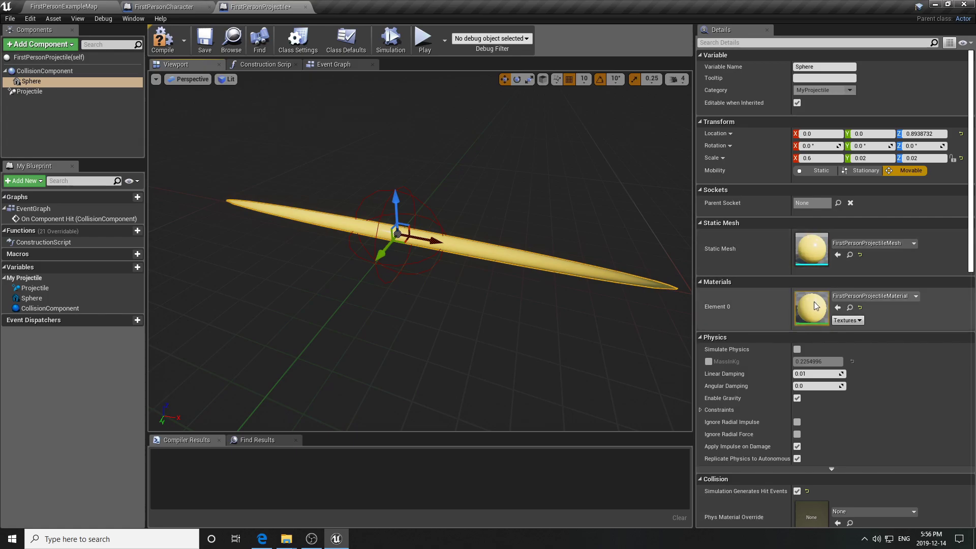
click(902, 296)
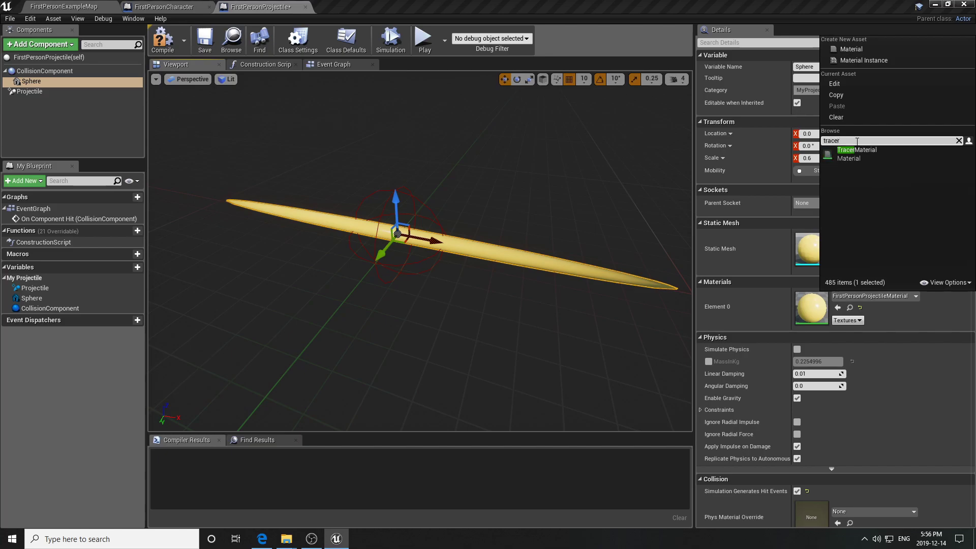
click(859, 151)
right_drag(510, 291, 455, 289)
key(d)
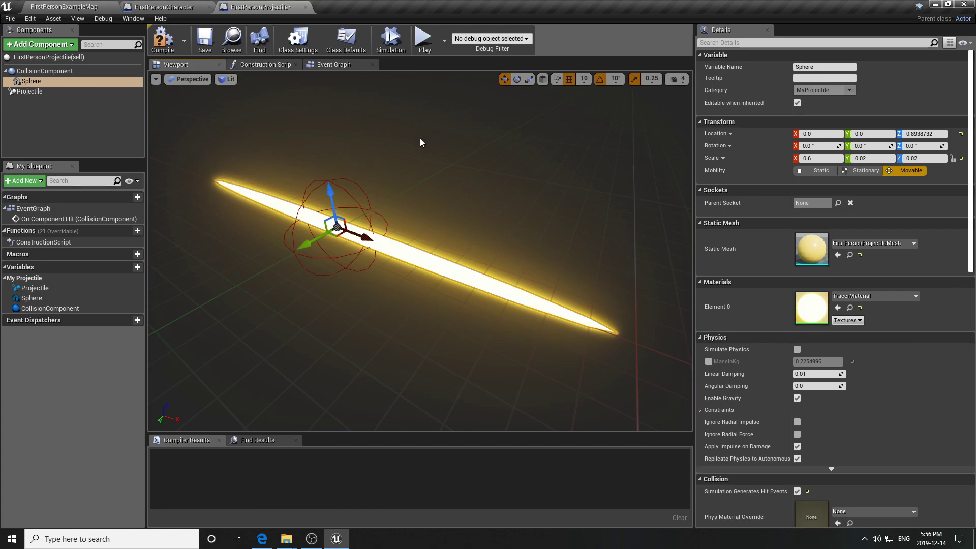
Step: Add an On Component Hit event for the Sphere component and view its node in the Event Graph
scroll(910, 283, down, 10)
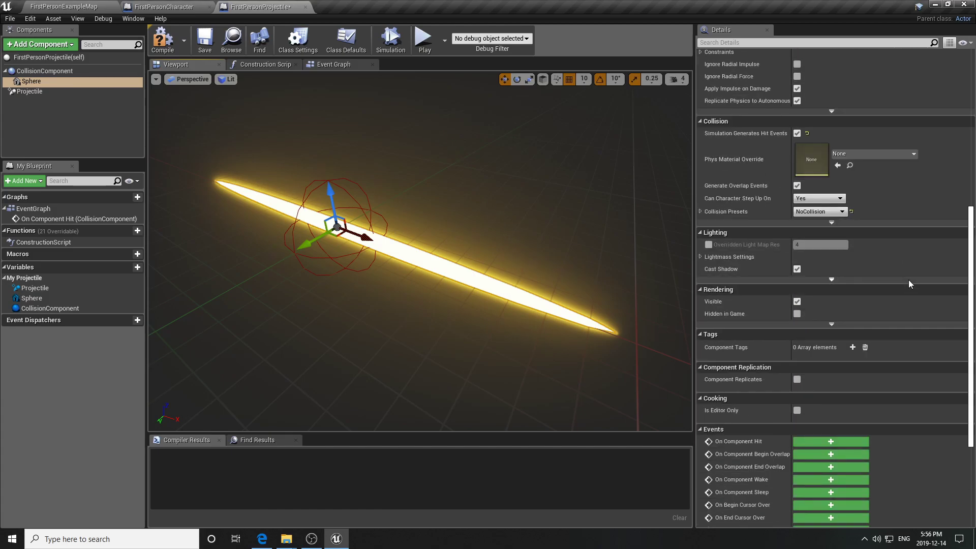
scroll(907, 279, down, 5)
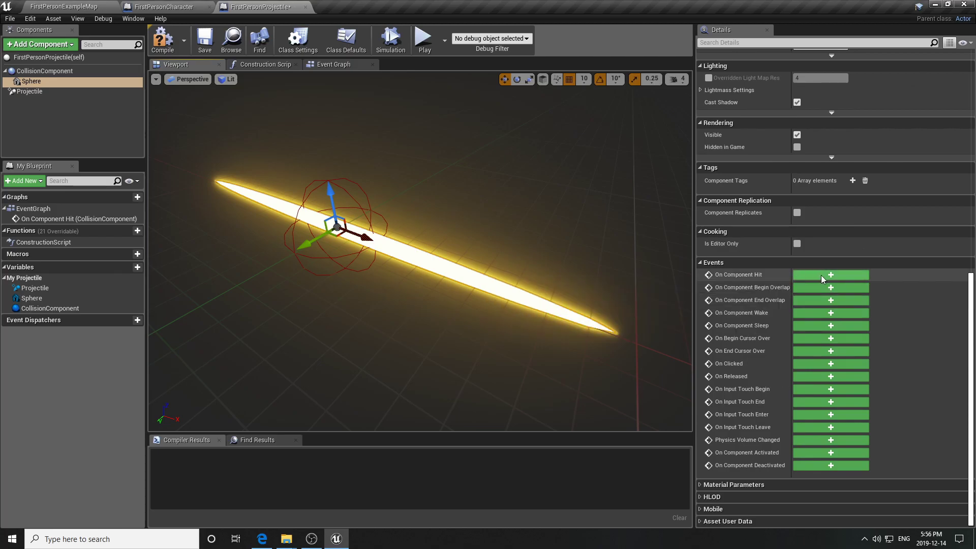
click(821, 276)
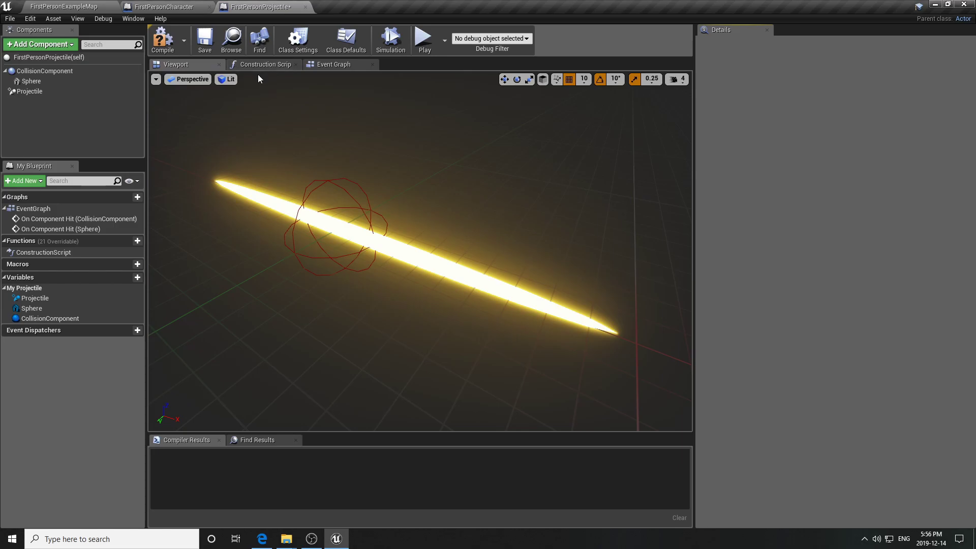
click(322, 63)
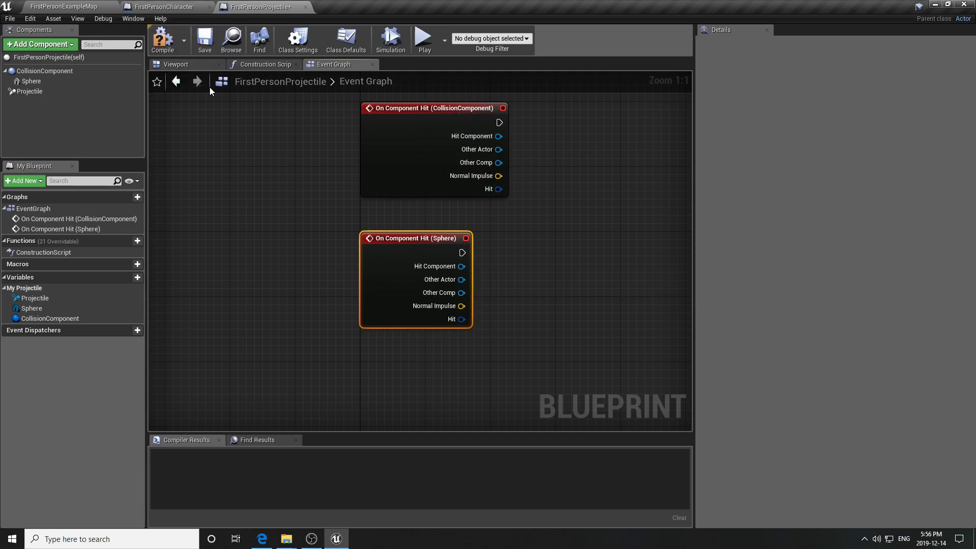
Step: Set both the Initial Speed and Max Speed of the Projectile movement component to 8500
click(187, 66)
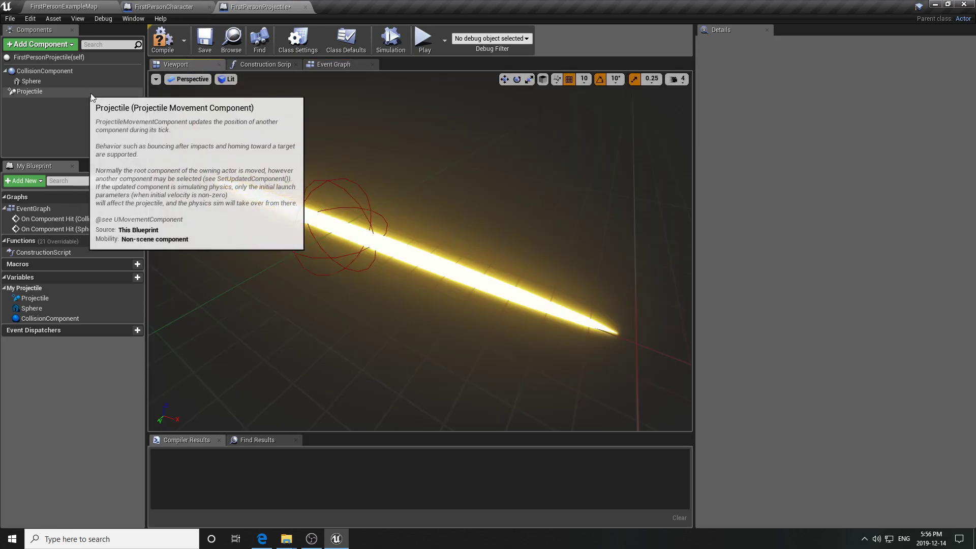
click(26, 91)
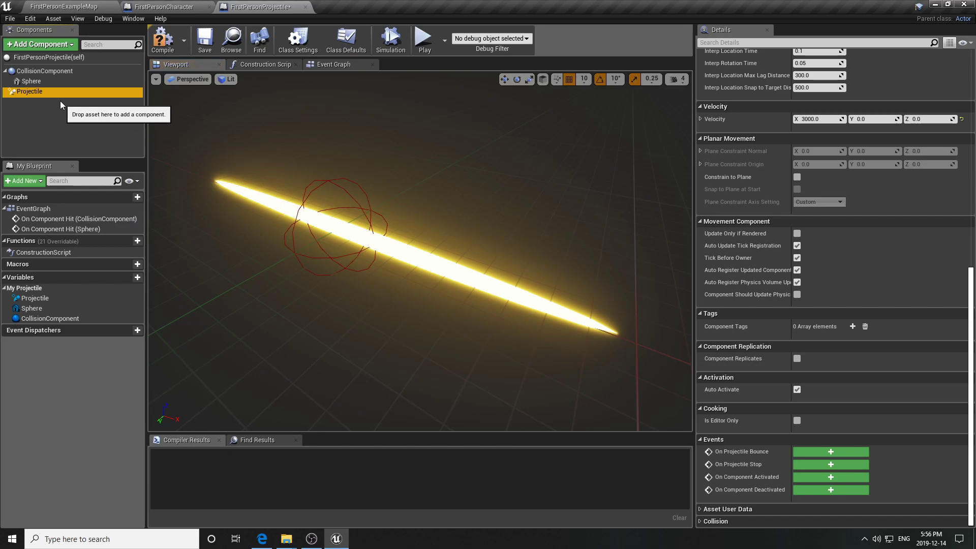
scroll(873, 184, up, 10)
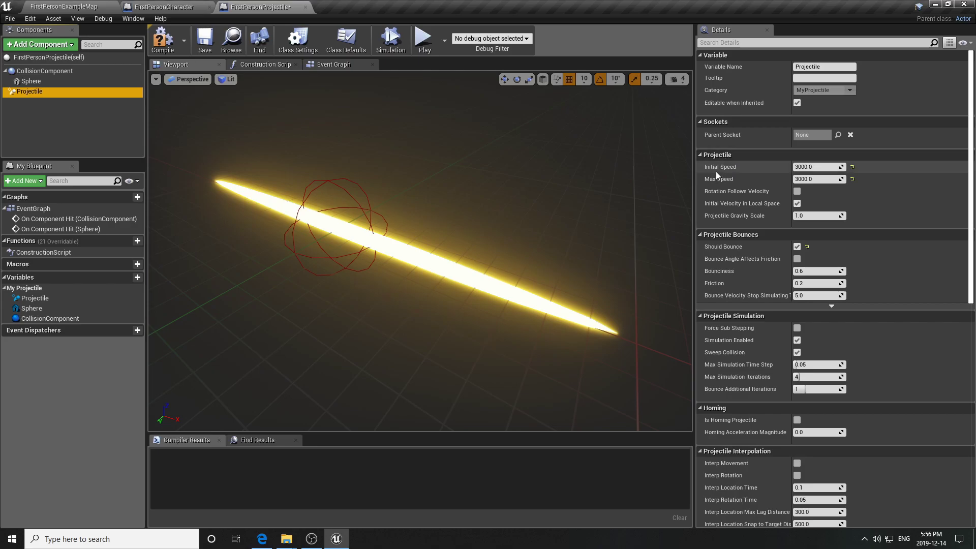
click(816, 167)
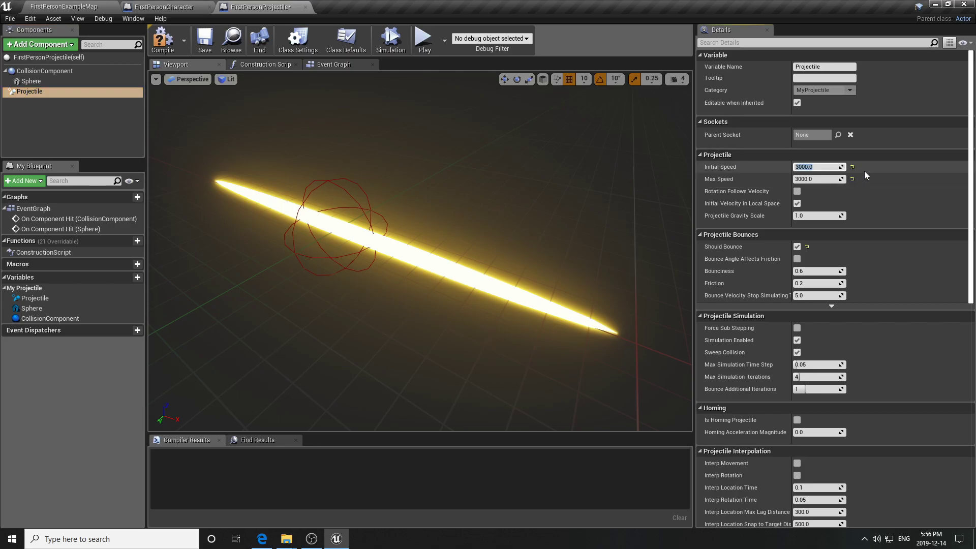
text(8500)
click(801, 179)
text(8)
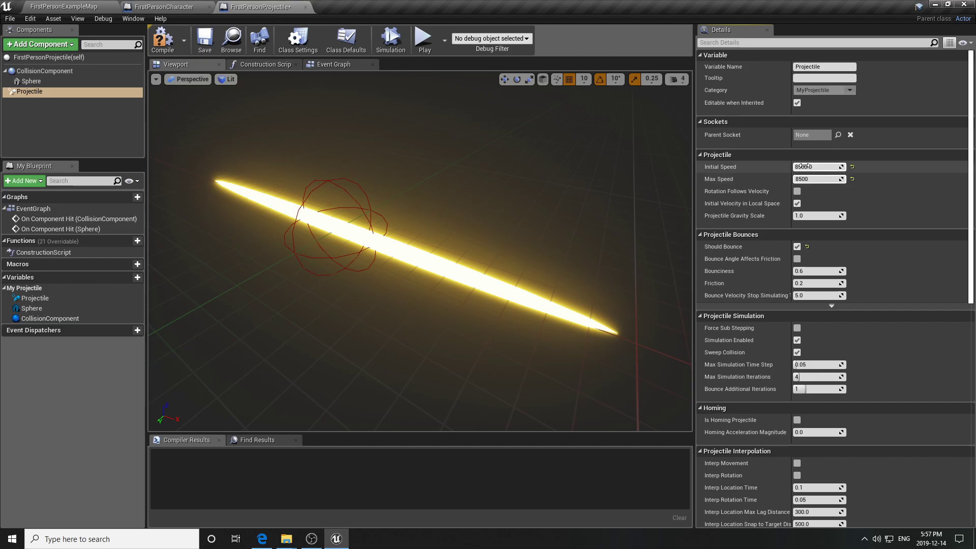
text(500)
key(Return)
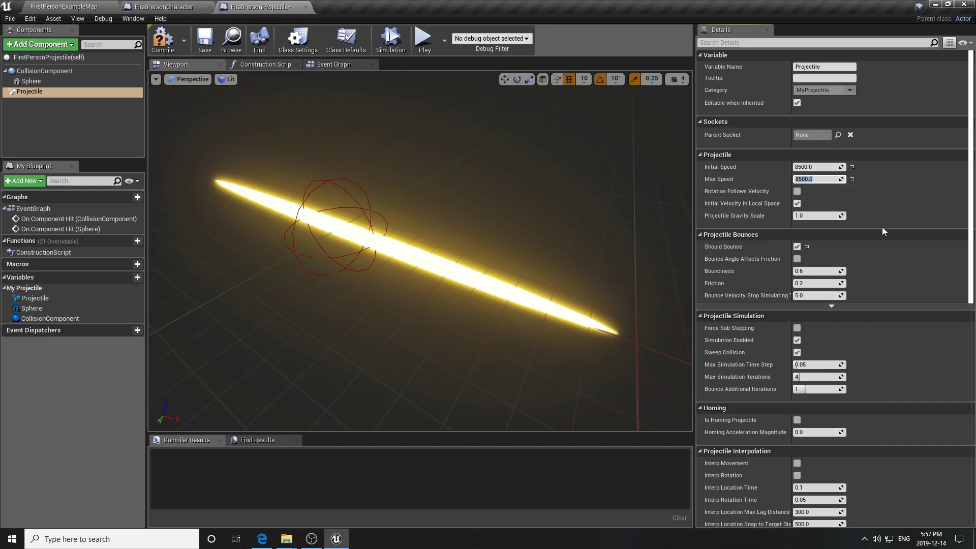
Step: Turn off Should Bounce for the Projectile component and set its Projectile Gravity Scale to 0.3
click(796, 247)
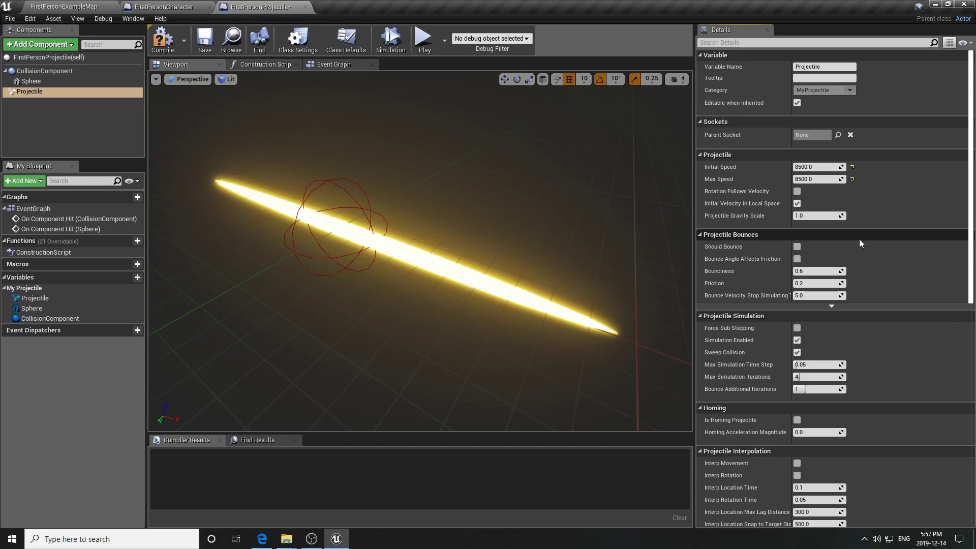
scroll(916, 251, down, 1)
scroll(916, 254, down, 3)
scroll(916, 252, up, 4)
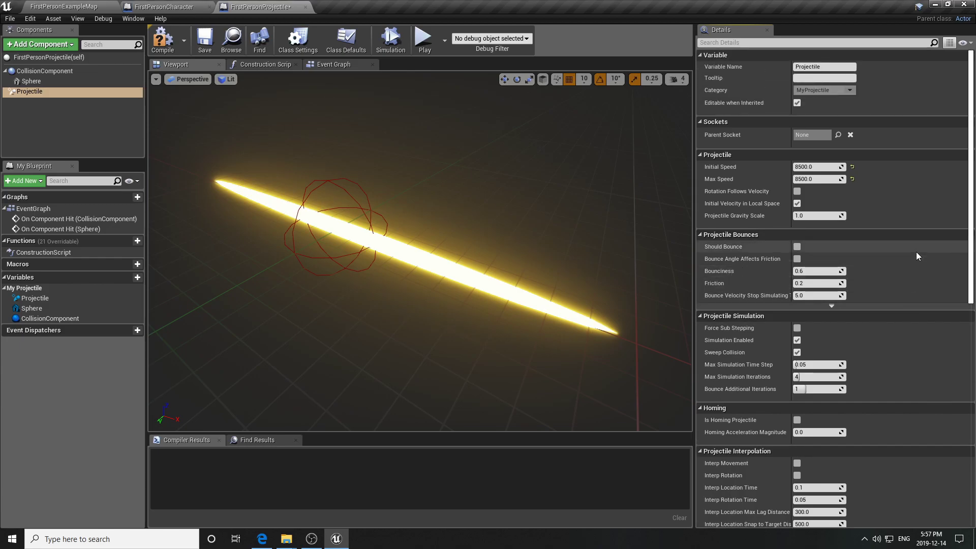
click(800, 217)
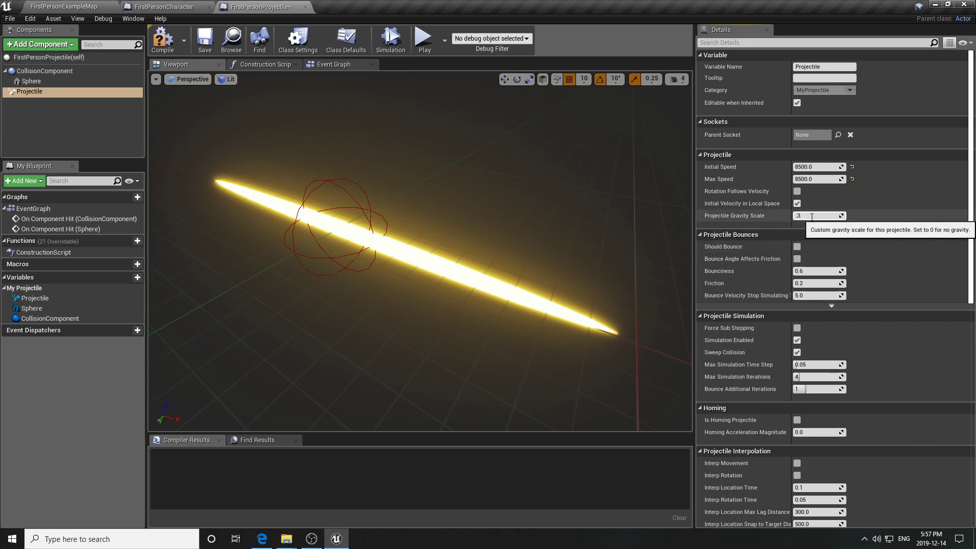
text(0.3)
key(Return)
click(898, 254)
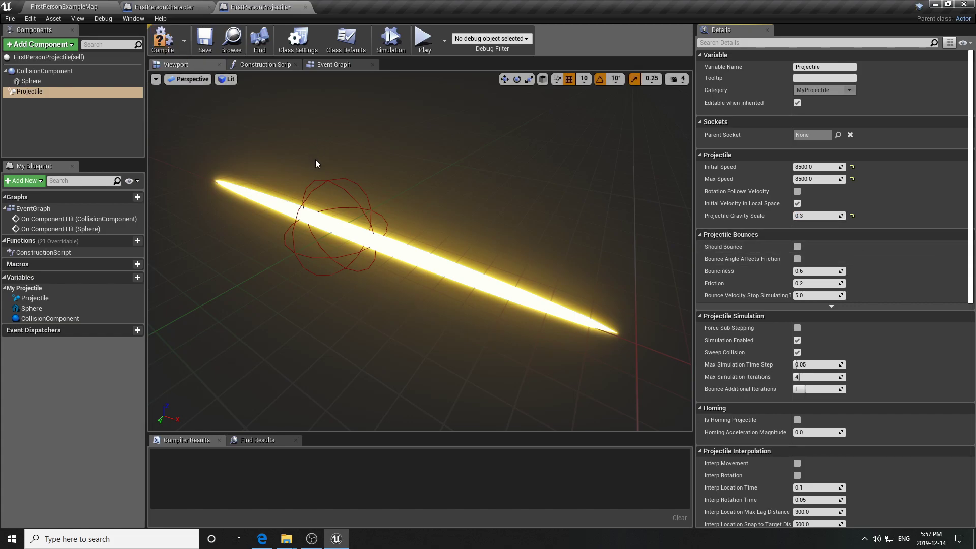
Step: Compile and save the FirstPersonProjectile blueprint, and save the FirstPersonExampleMap level
click(162, 39)
click(202, 44)
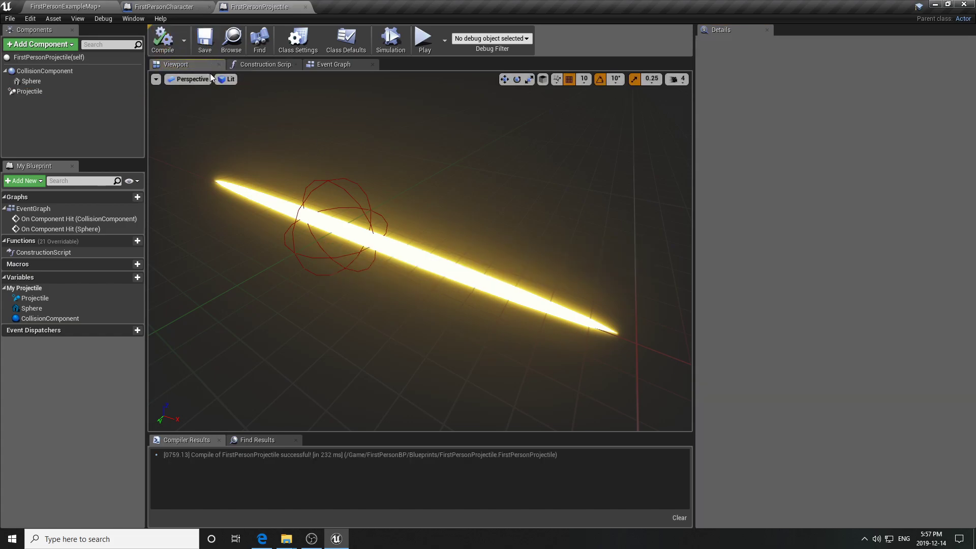
click(331, 65)
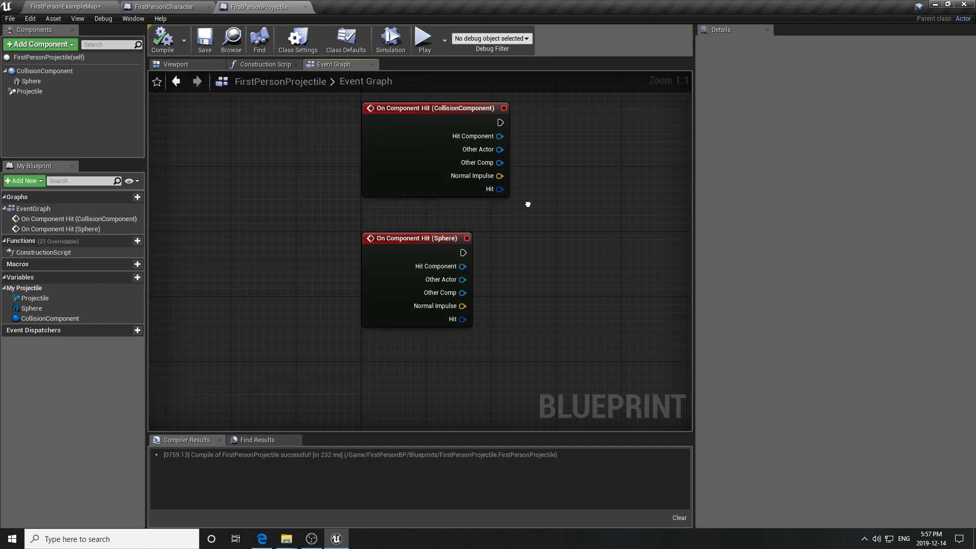
right_drag(578, 205, 523, 227)
scroll(523, 226, down, 2)
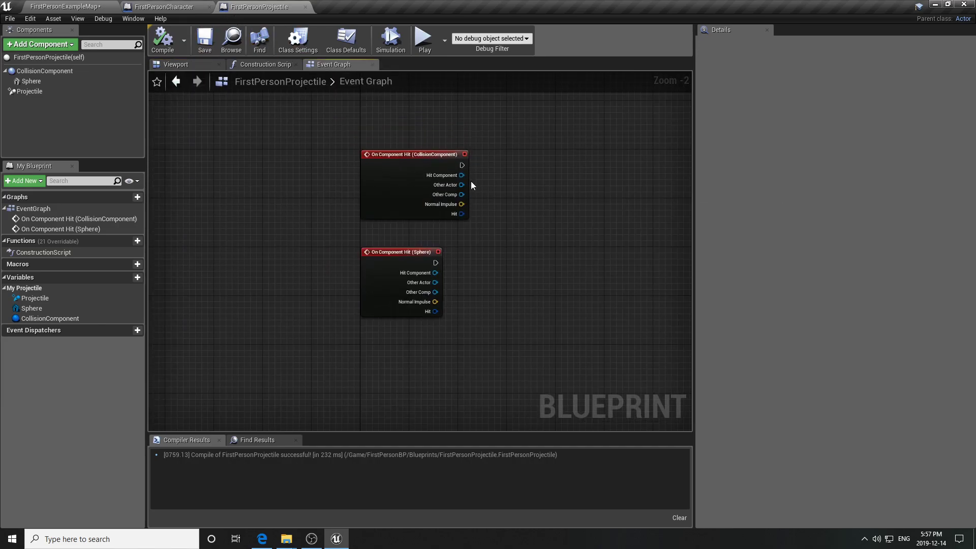
click(29, 7)
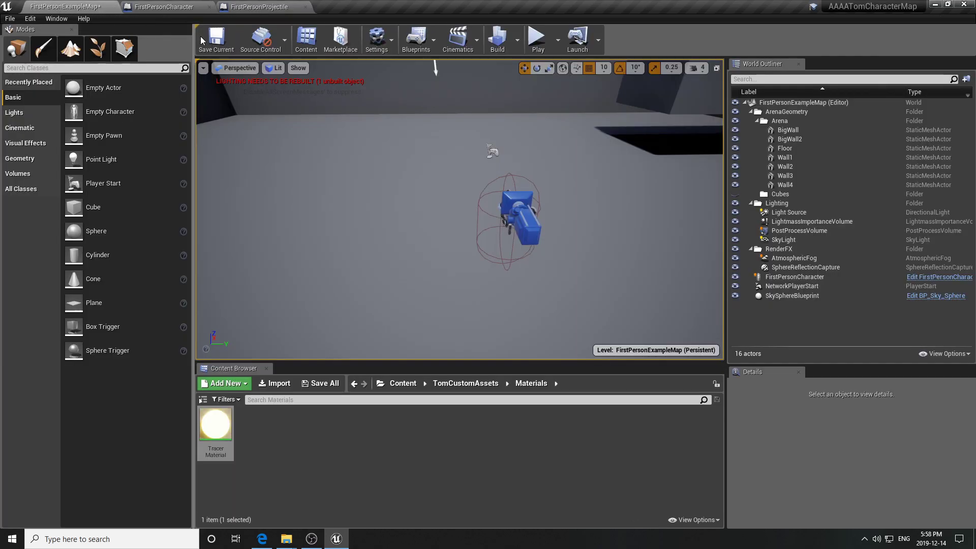
click(217, 40)
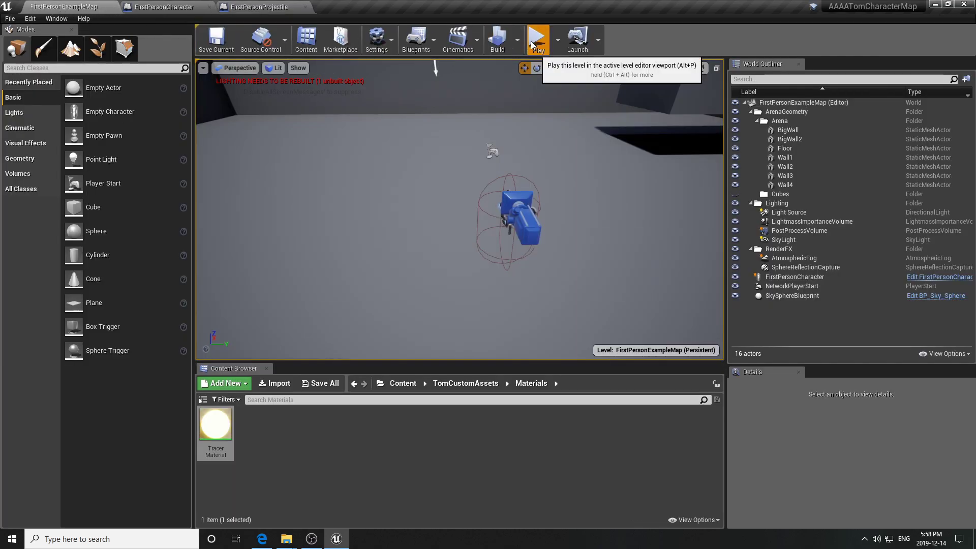
Step: Play-test the level by moving around and firing tracers at the big wall, and end the play session
click(538, 38)
key(w)
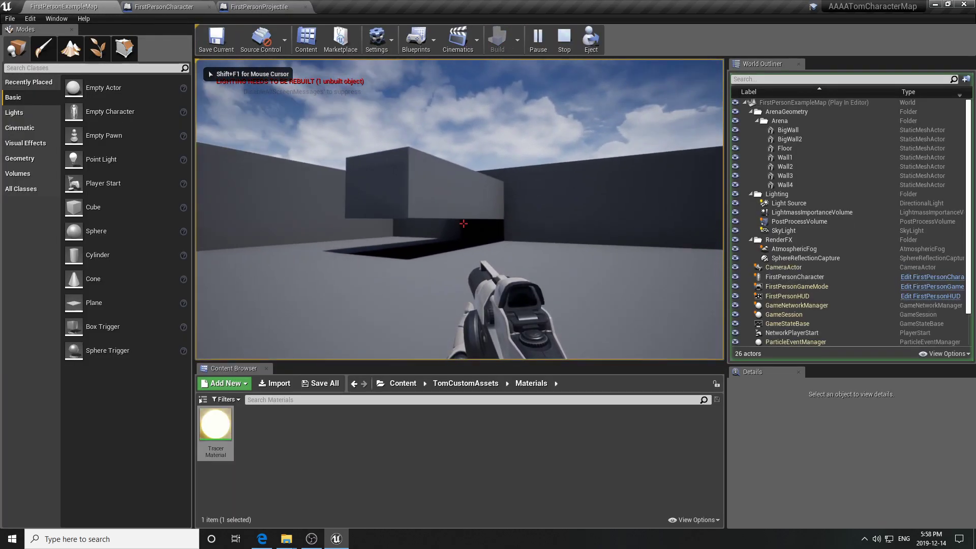
key(s)
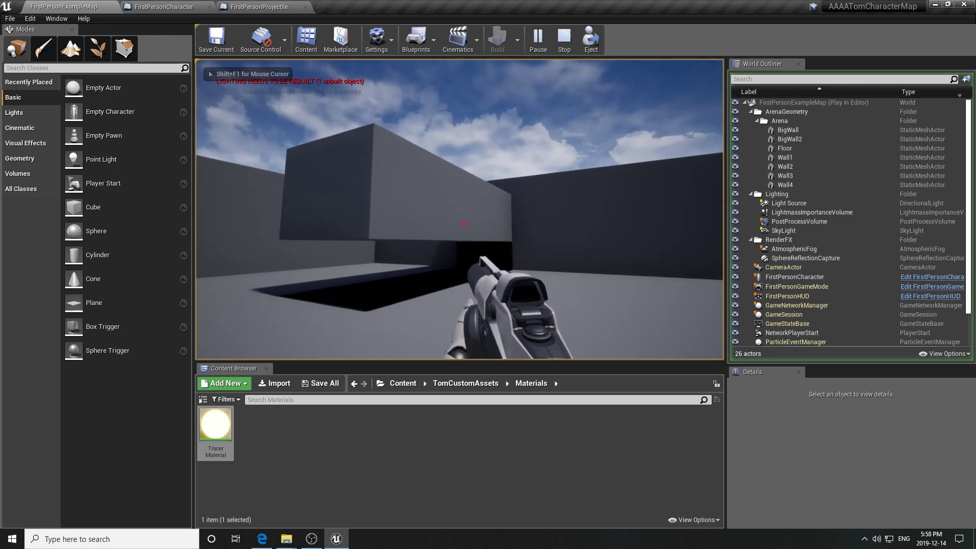
click(463, 223)
key(w)
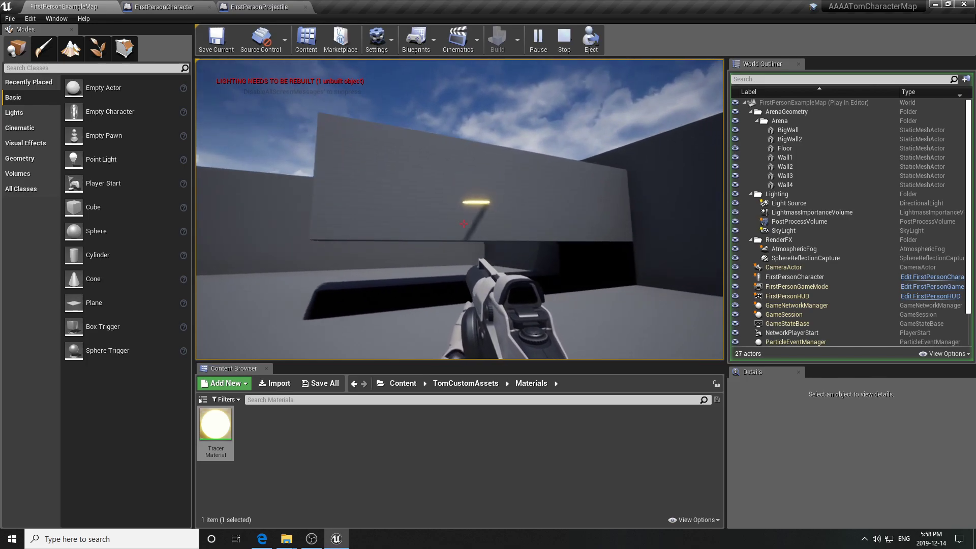
key(s)
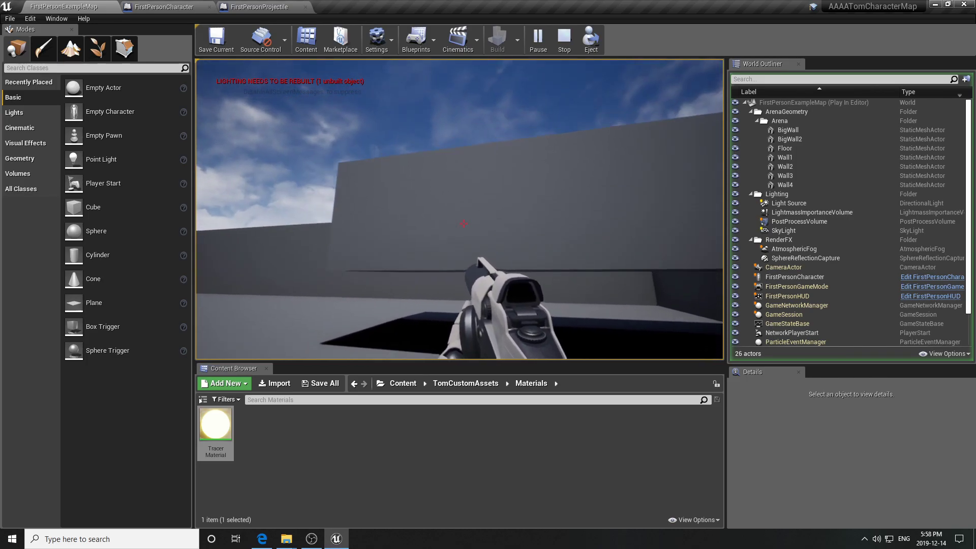
click(464, 223)
key(d)
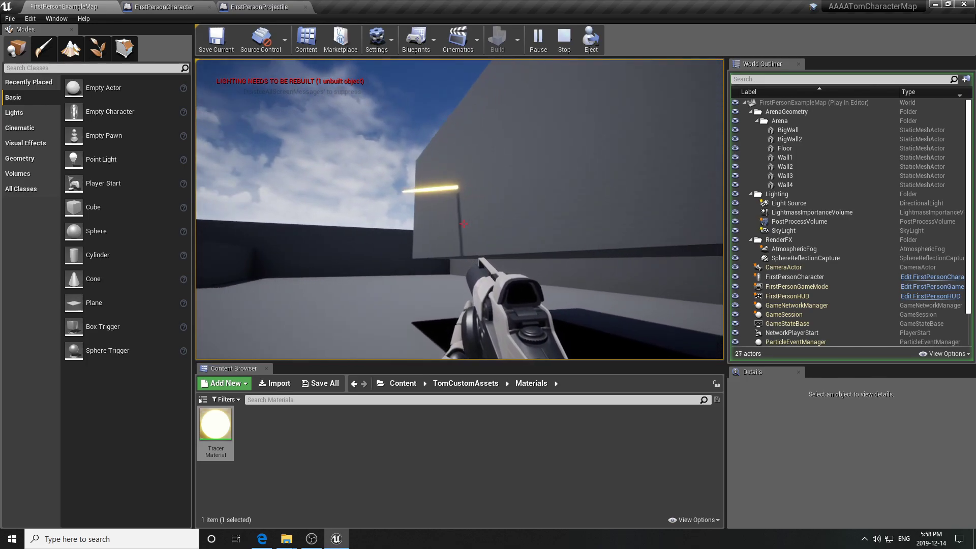
key(s)
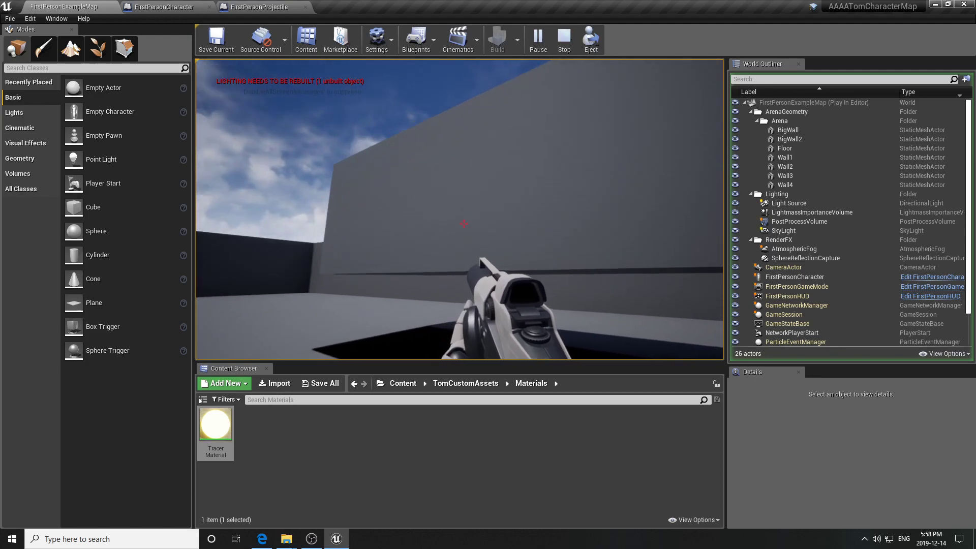
key(Escape)
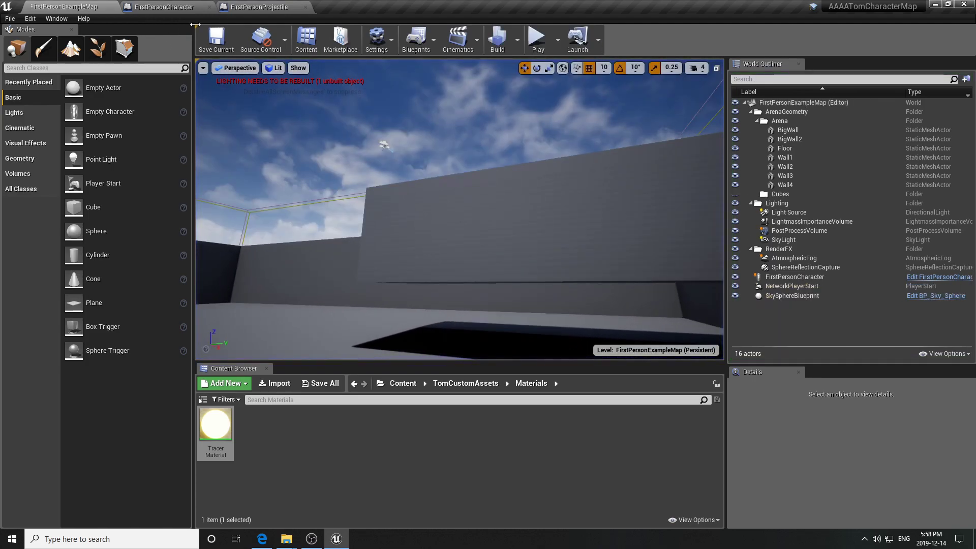
Step: Add a DestroyActor node beside the two hit events in FirstPersonProjectile's Event Graph, searching all actions with Context Sensitive off
click(258, 8)
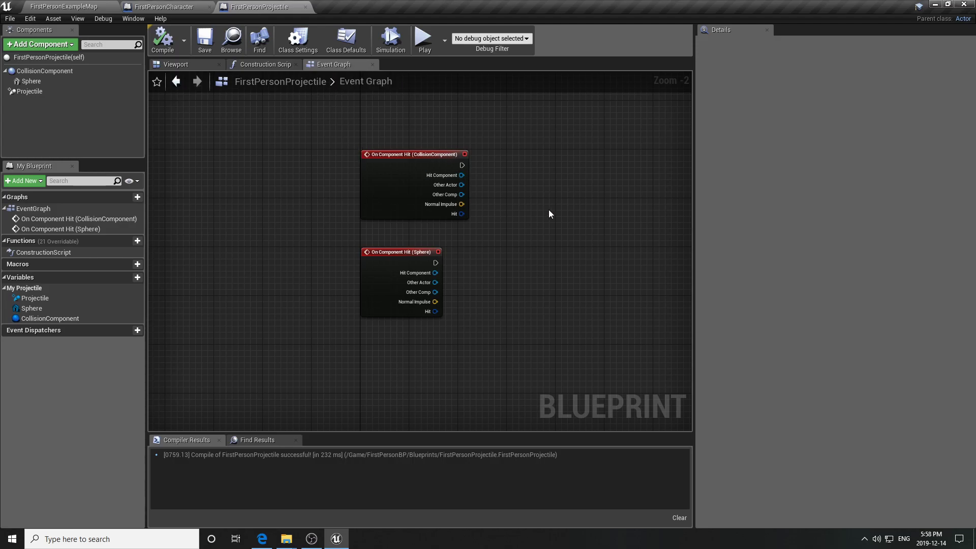
right_drag(549, 212, 468, 210)
right_click(447, 190)
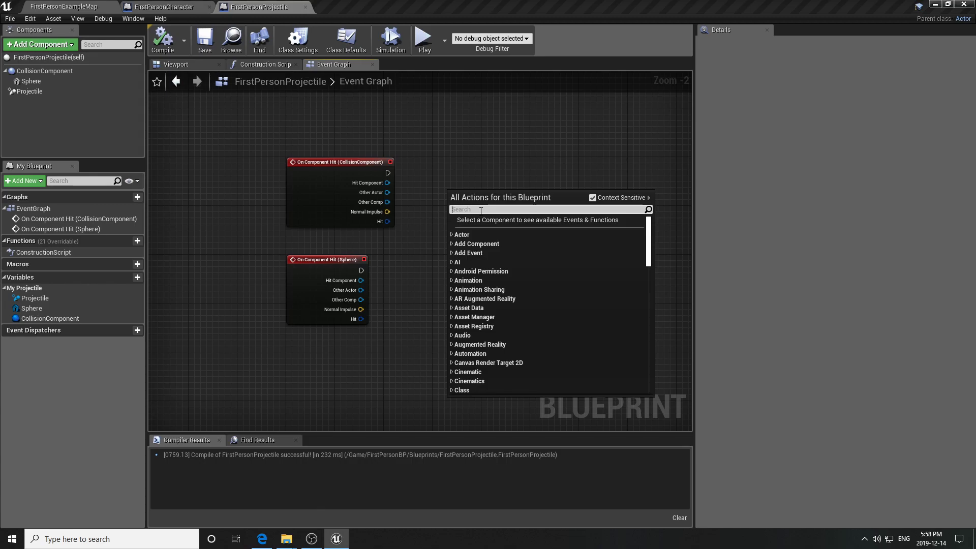
text(destrory)
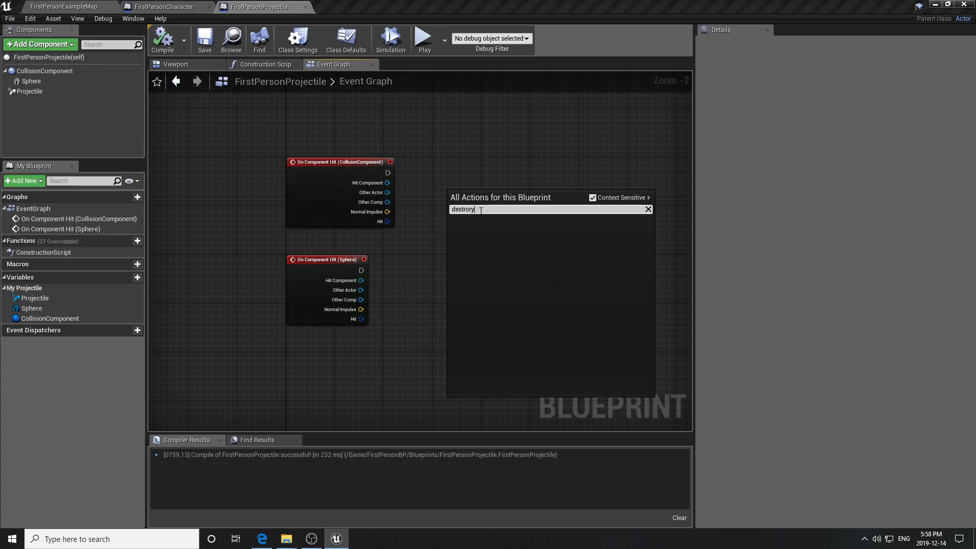
key(BackSpace)
key(BackSpace)
key(BackSpace)
key(BackSpace)
key(BackSpace)
key(BackSpace)
key(BackSpace)
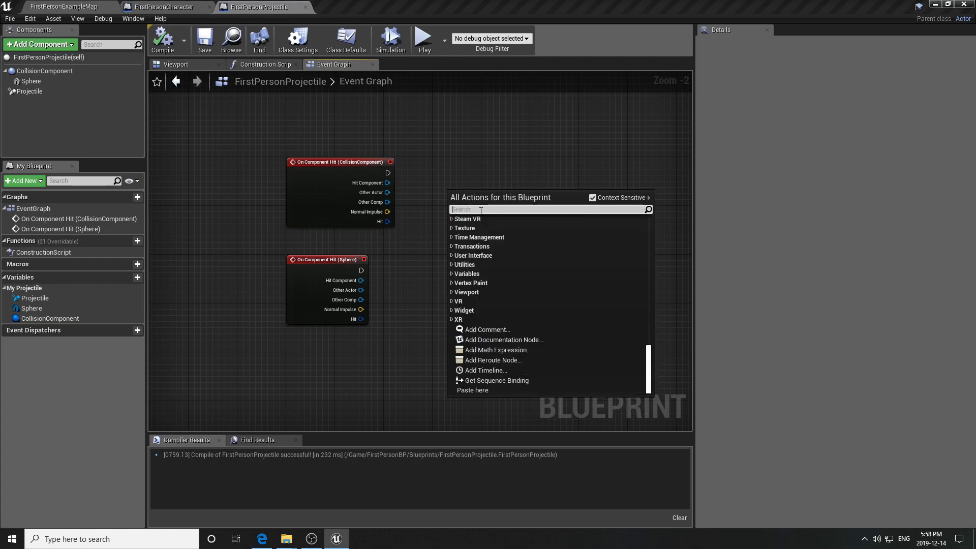
text(desto)
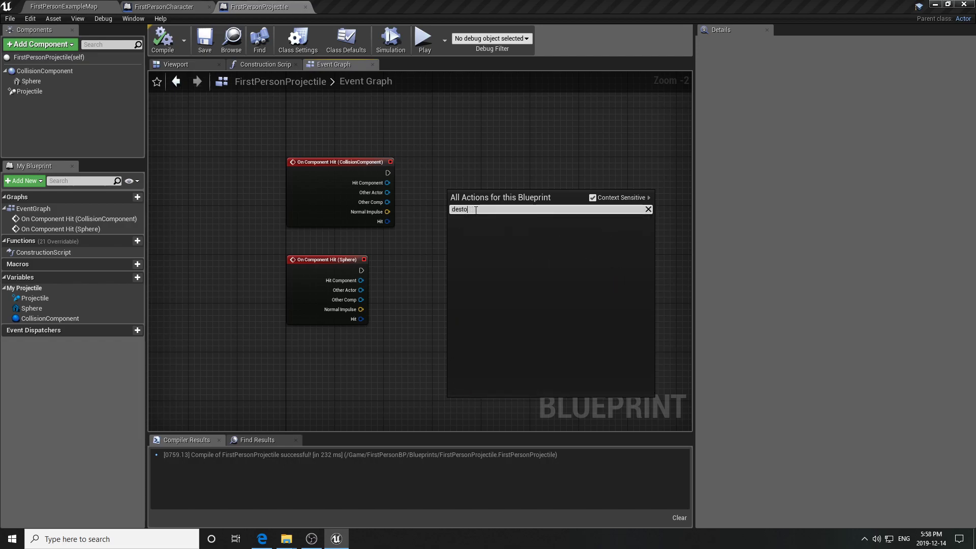
text(ryroy)
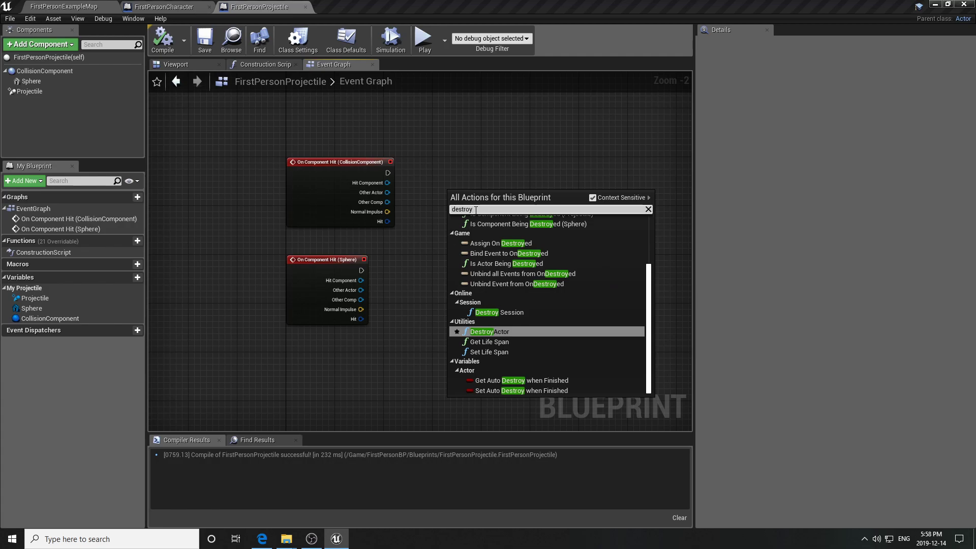
click(592, 198)
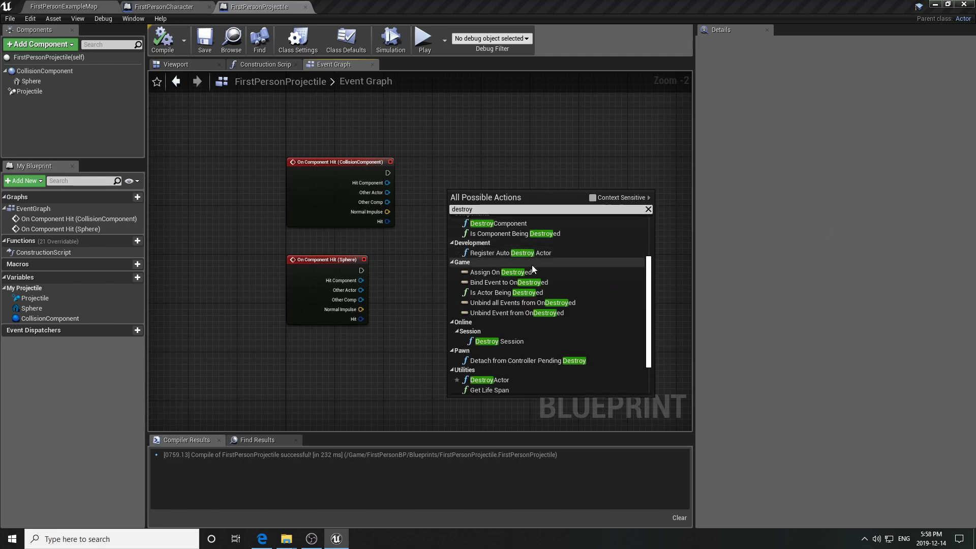
scroll(575, 253, down, 2)
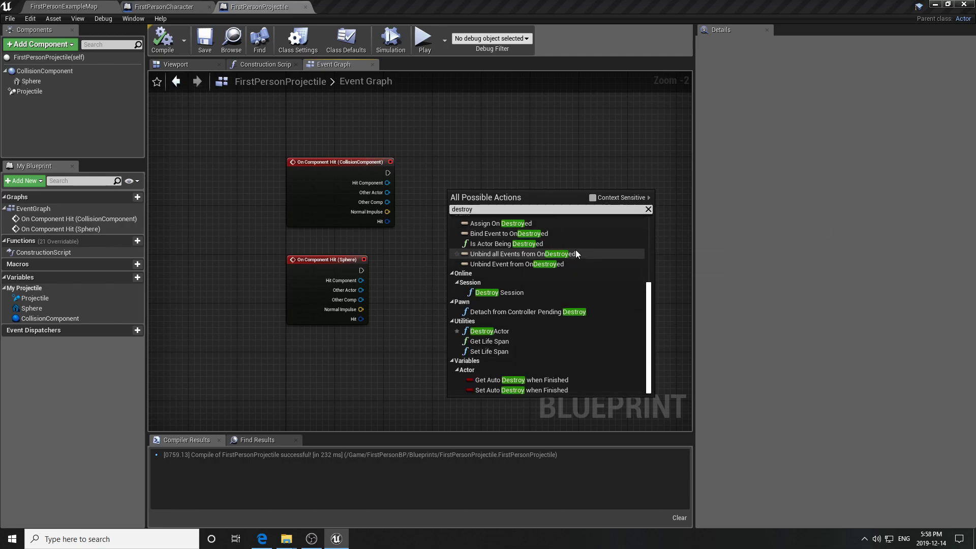
click(489, 331)
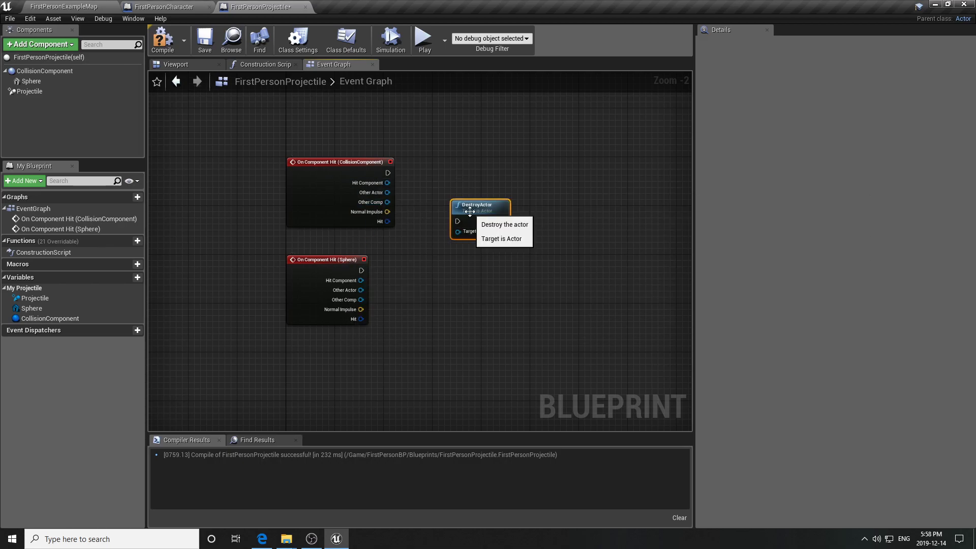
Step: Connect the execution outputs of both On Component Hit events to DestroyActor, and compile and save the blueprint
drag(388, 173, 458, 221)
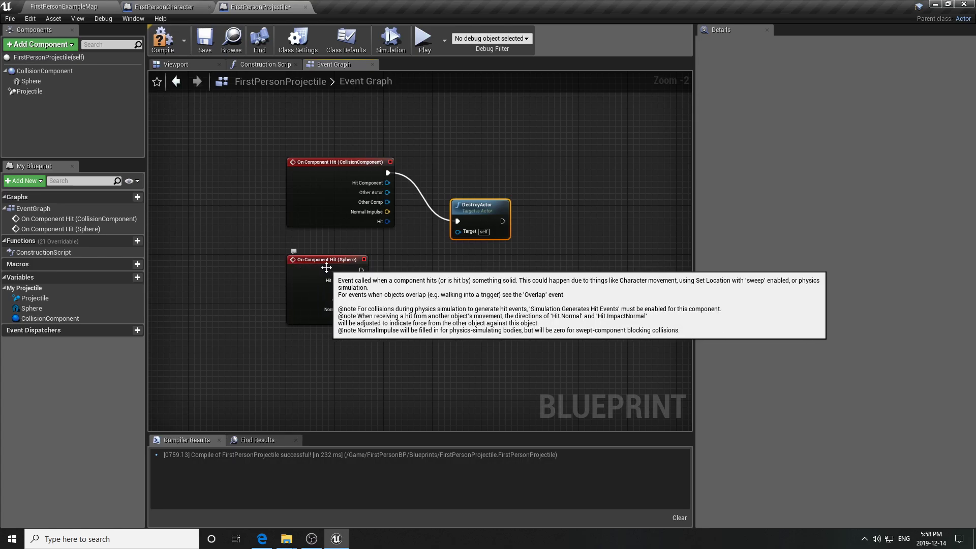
drag(360, 270, 458, 222)
click(165, 45)
click(205, 40)
Step: Save the FirstPersonExampleMap level, and play-test it by firing a tracer at the big wall before ending the session
click(65, 6)
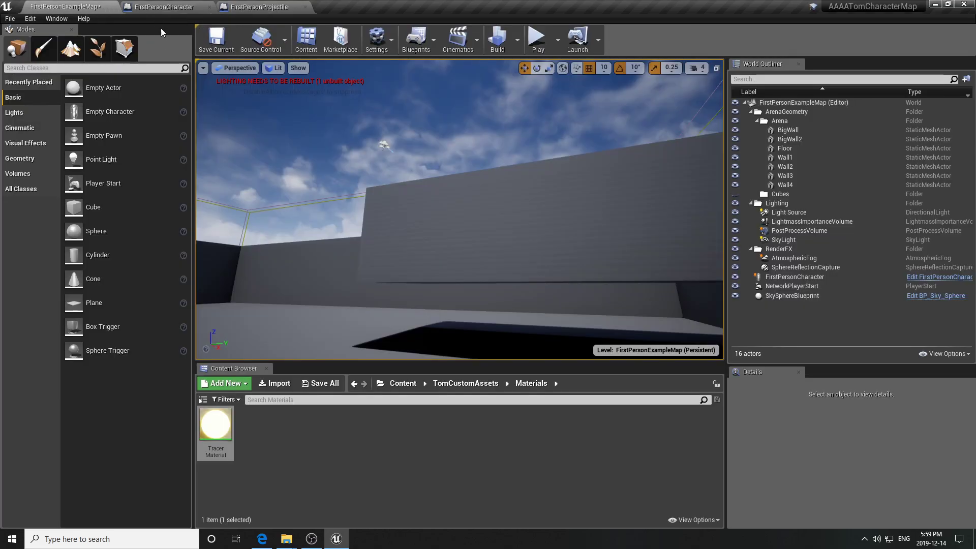
click(226, 40)
click(538, 40)
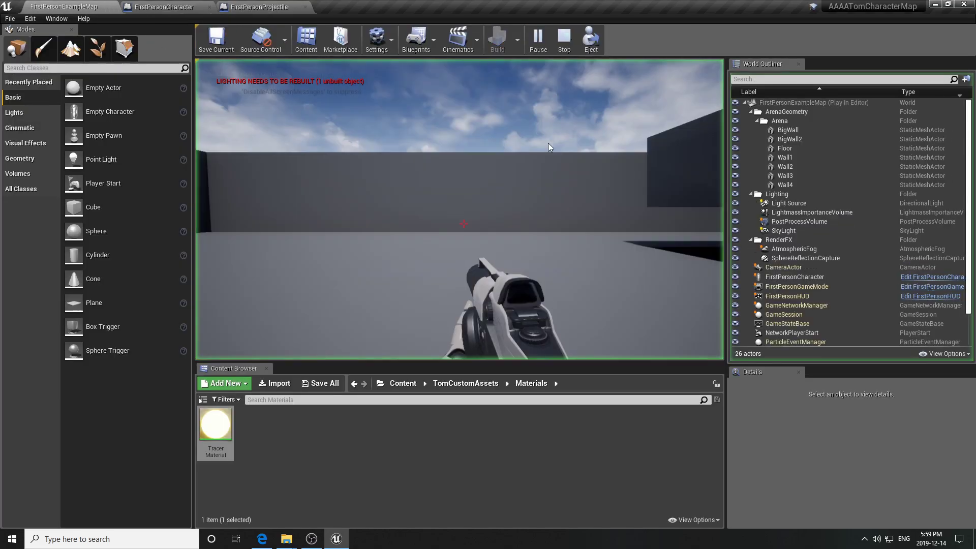
click(594, 203)
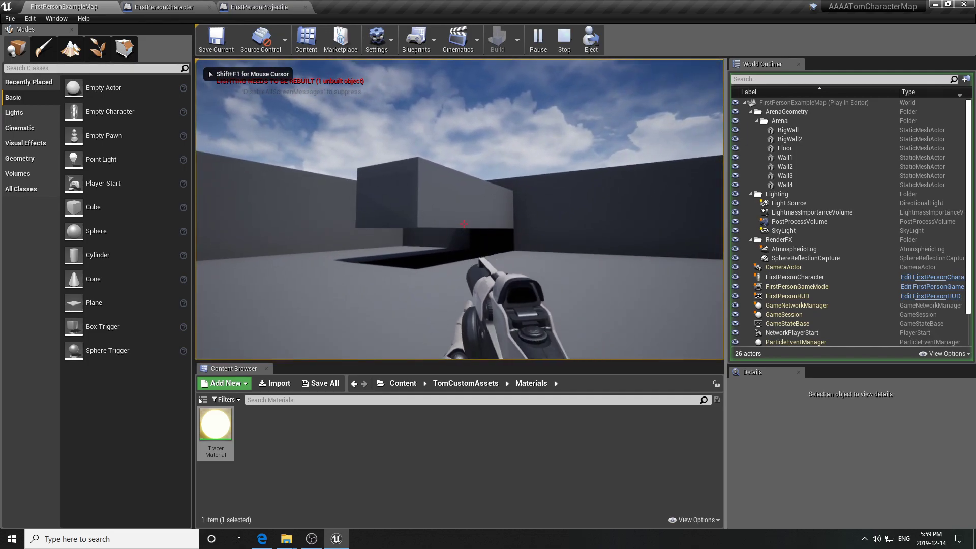
key(w)
click(463, 223)
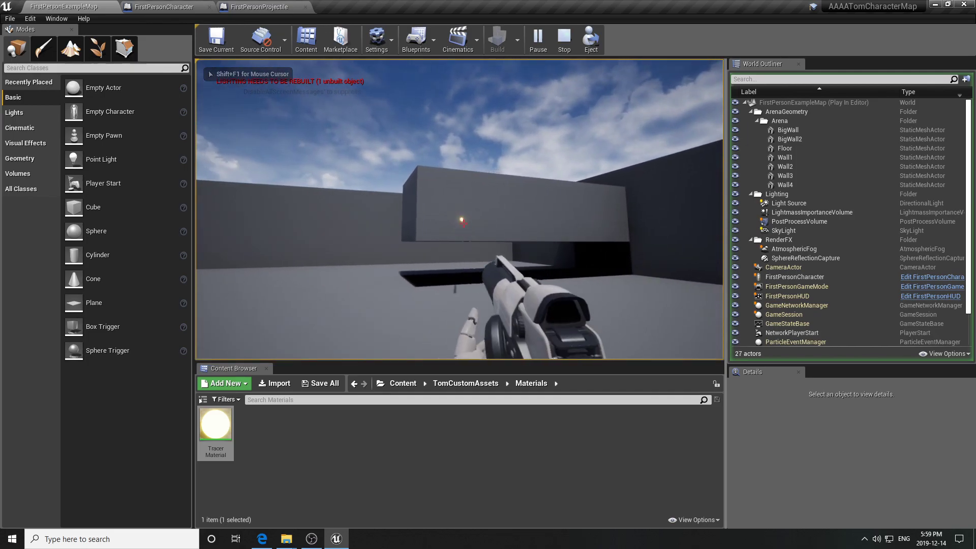
key(a)
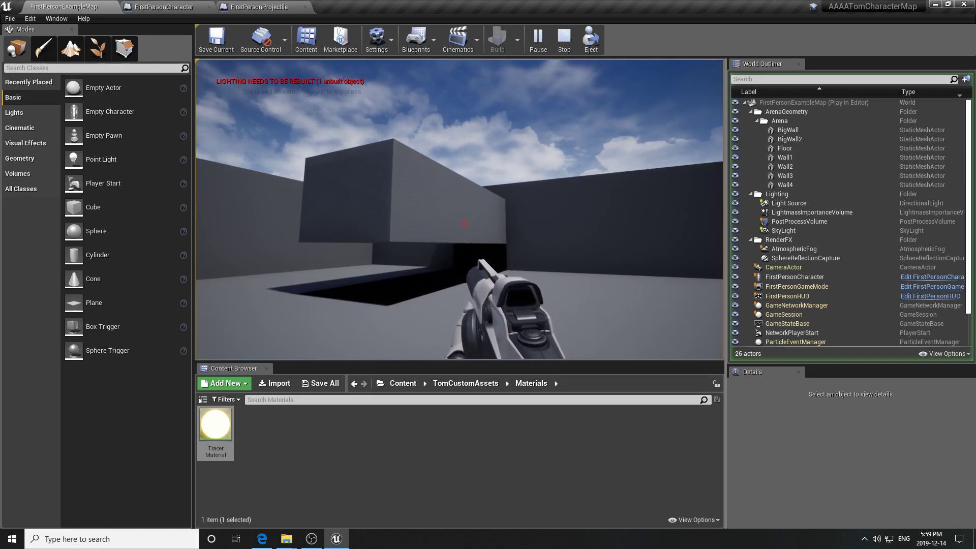
key(Escape)
right_drag(579, 172, 529, 157)
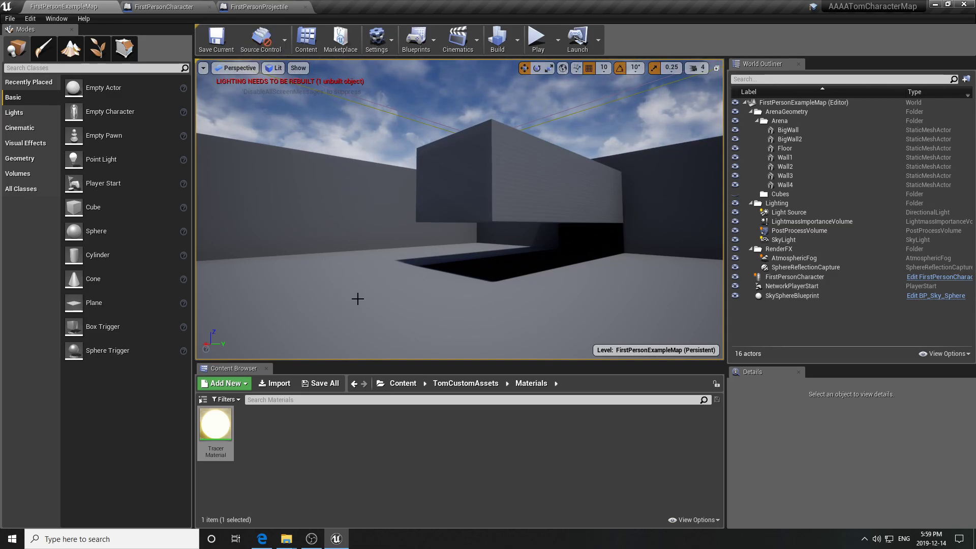
Step: Switch to the Edge browser and look through SoundBible.com and its 40 Smith Wesson sound page for a free gunshot sound
click(938, 6)
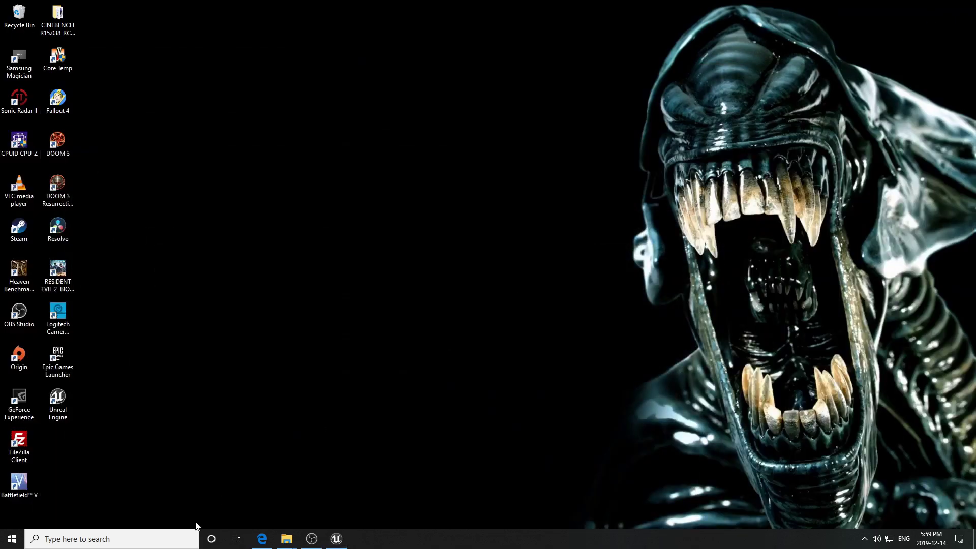
click(261, 538)
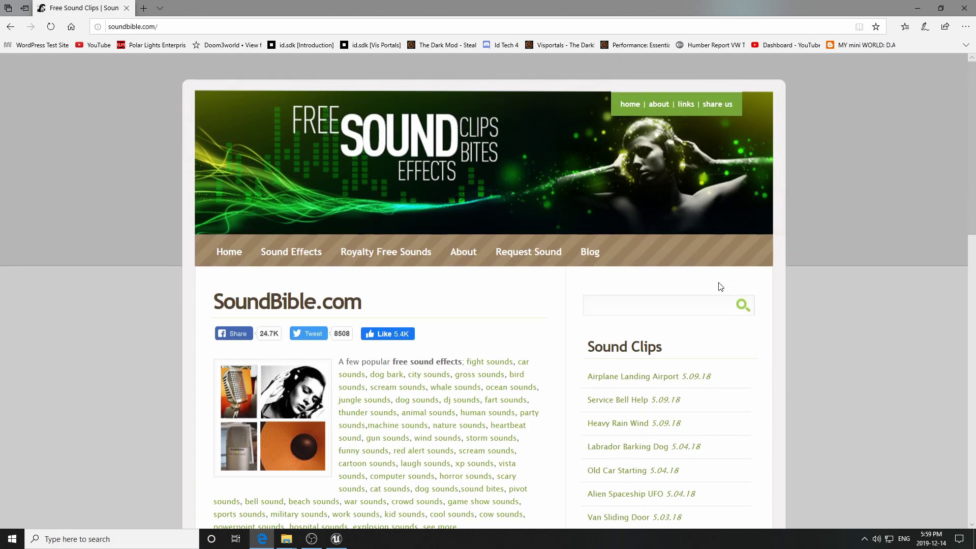
scroll(721, 287, down, 3)
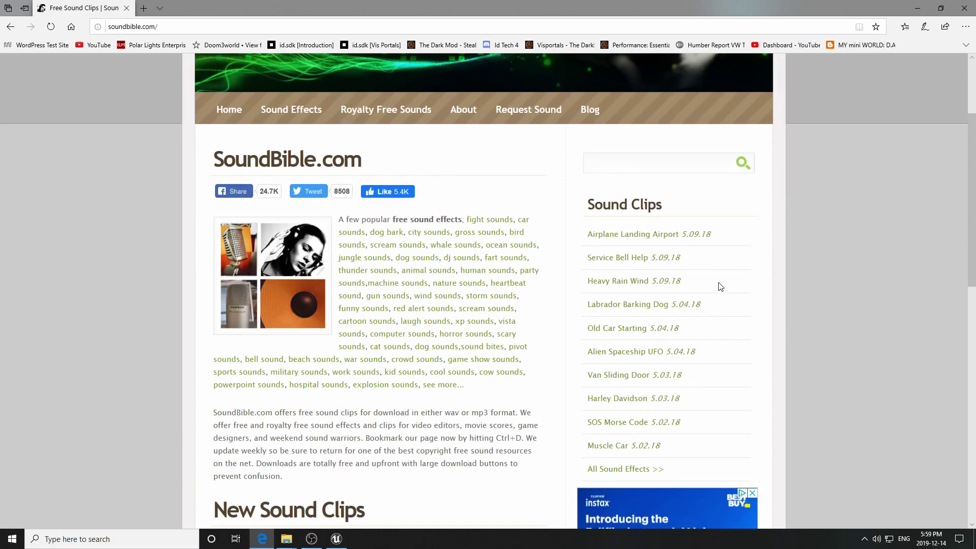
scroll(523, 297, down, 6)
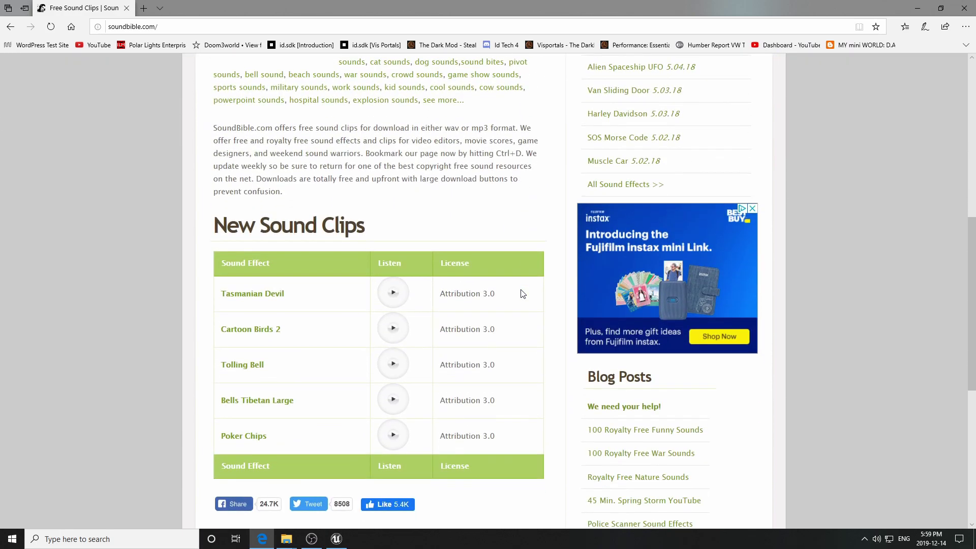
scroll(521, 293, up, 8)
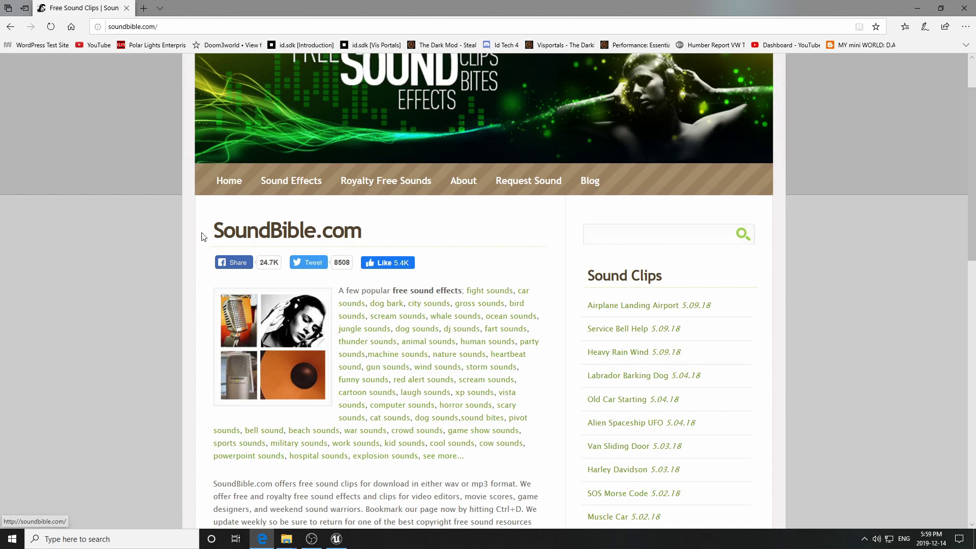
click(9, 29)
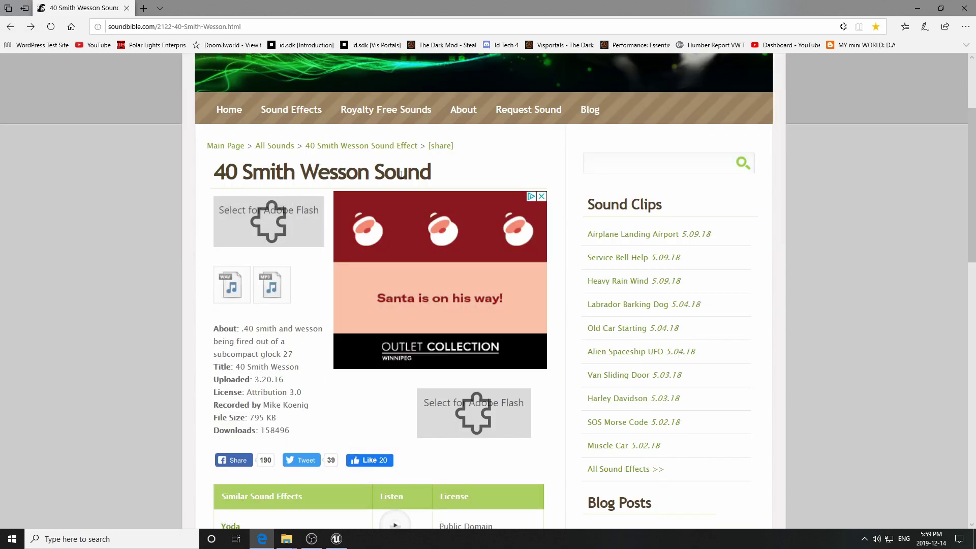
scroll(303, 282, down, 3)
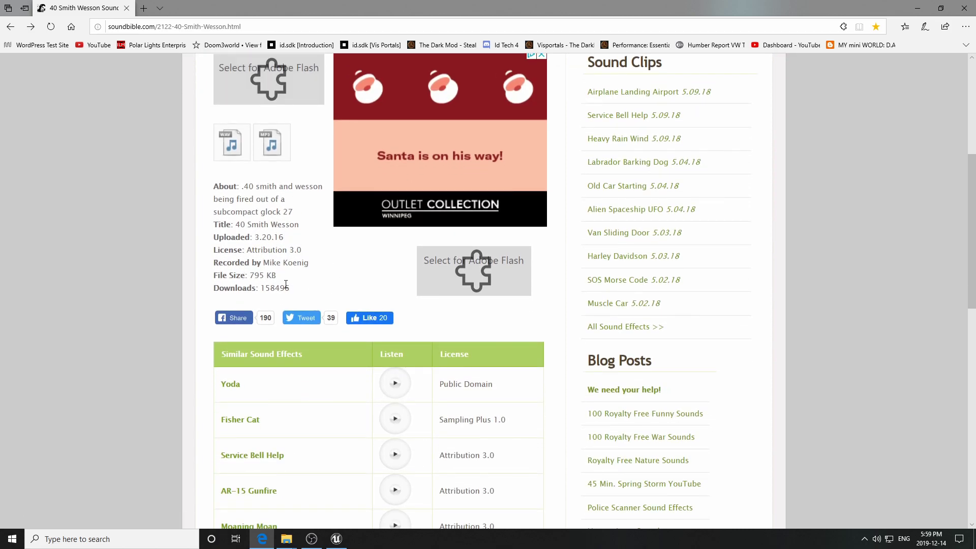
scroll(288, 289, up, 3)
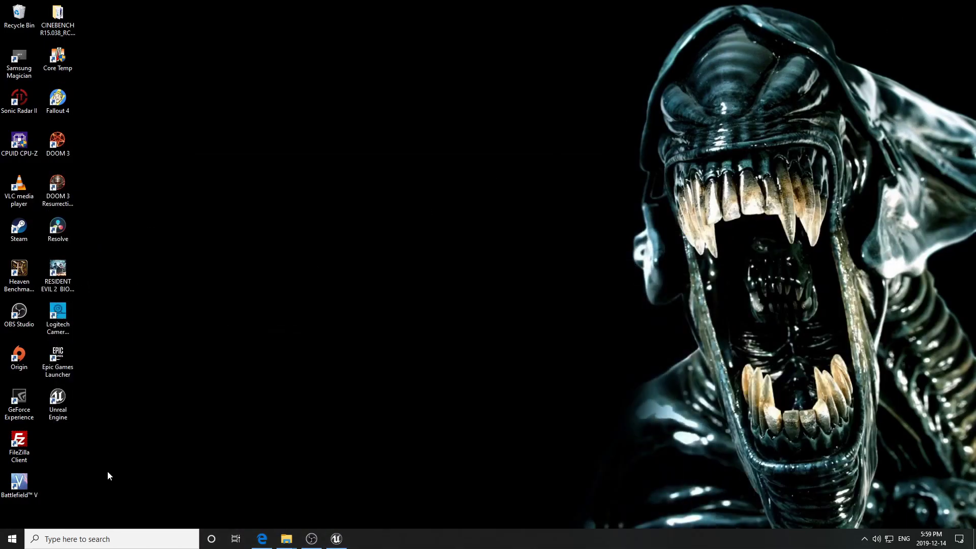
Step: Open the Downloads folder in File Explorer and arrange the Unreal Editor window beside it so both are visible
mouse_move(286, 539)
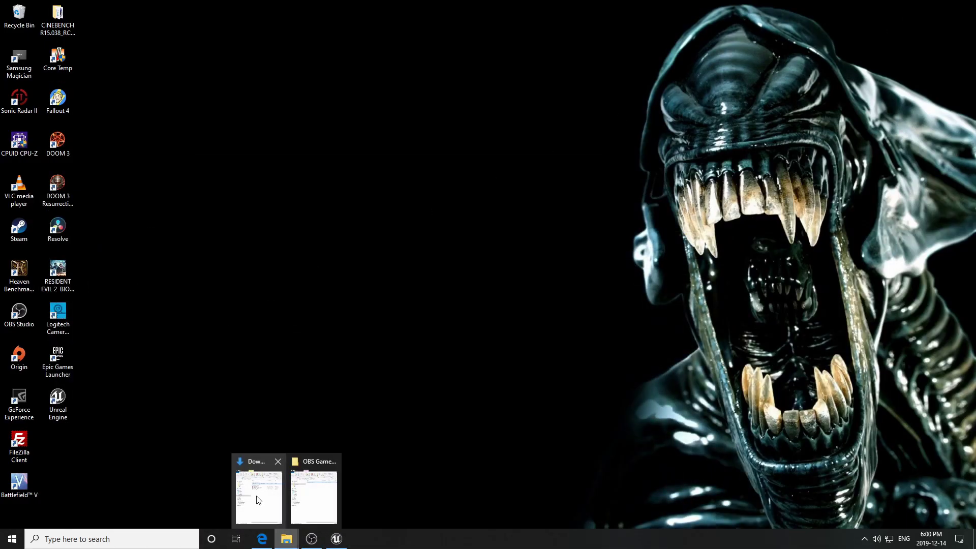
click(257, 504)
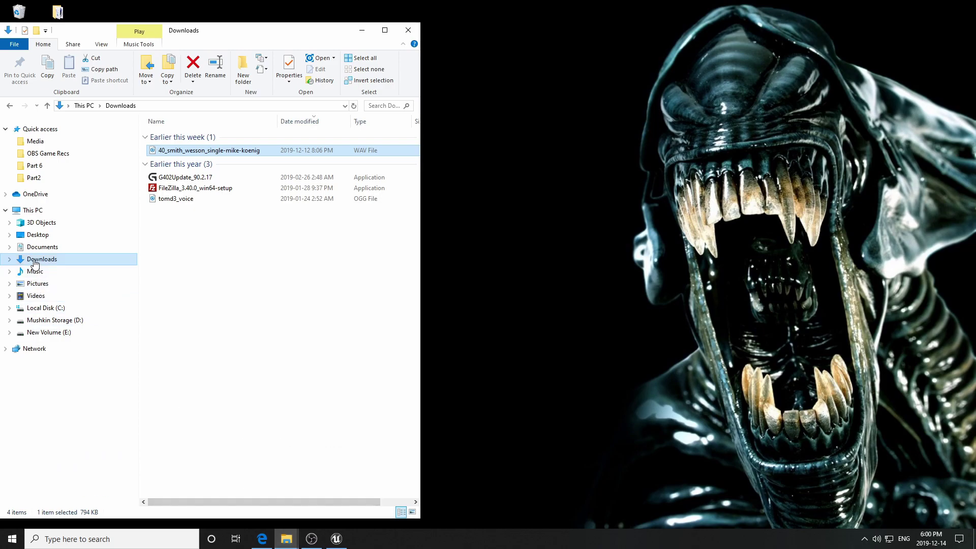
click(161, 221)
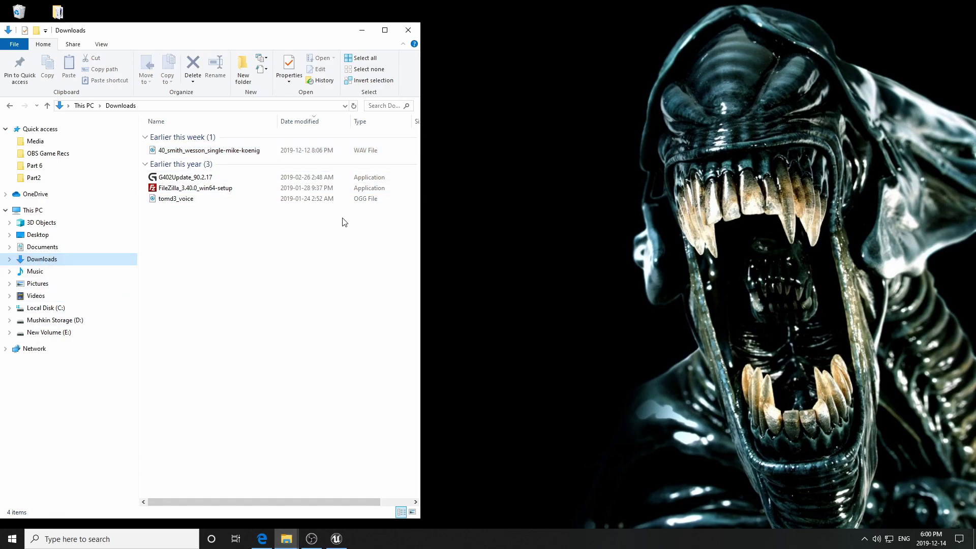
click(337, 534)
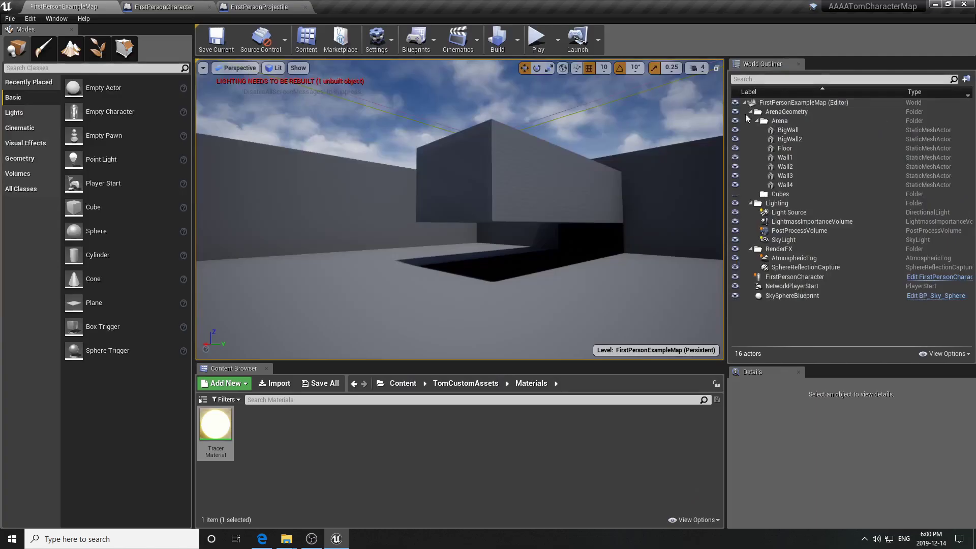
click(949, 5)
drag(617, 90, 772, 32)
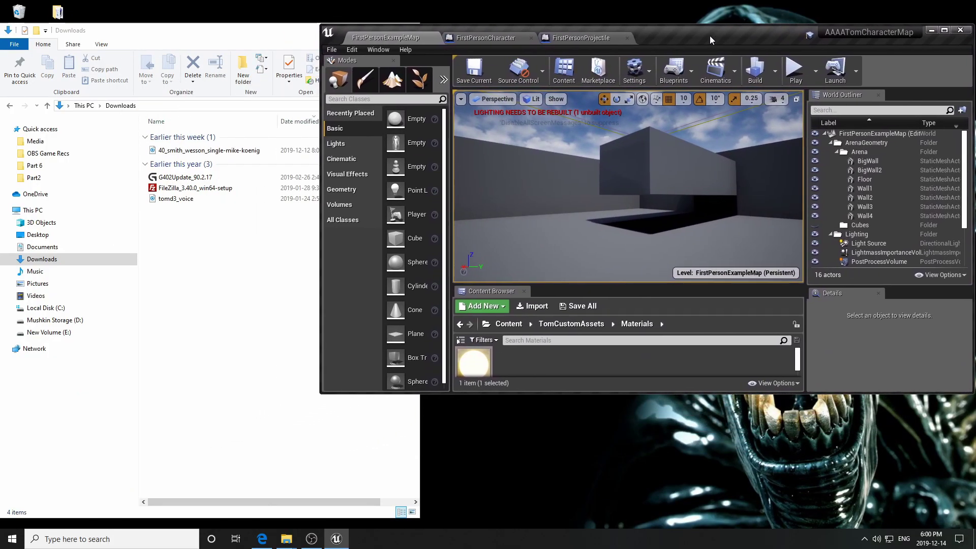
drag(691, 25, 690, 0)
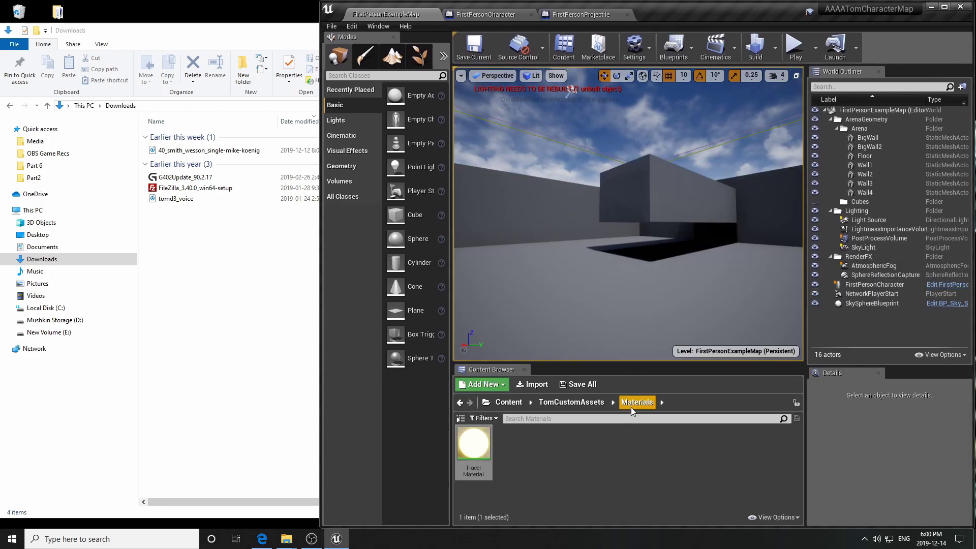
Step: Create a new folder named Audio inside Content/TomCustomAssets
click(510, 402)
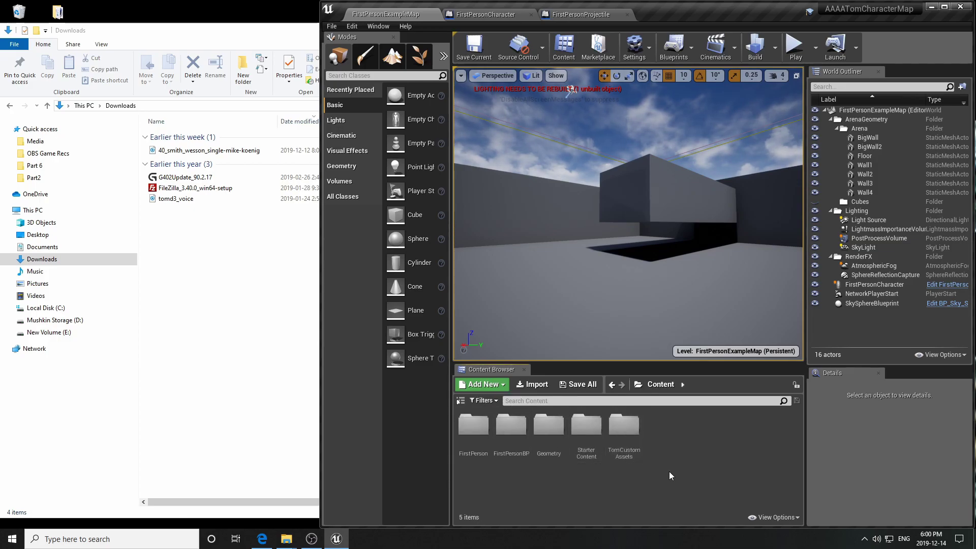
double_click(631, 429)
right_click(541, 431)
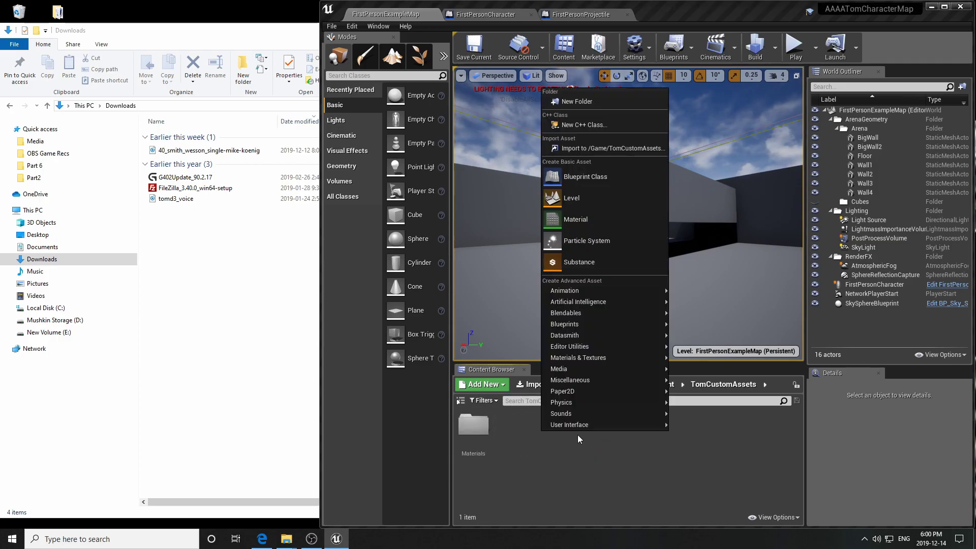
click(570, 104)
text(Audio)
key(Return)
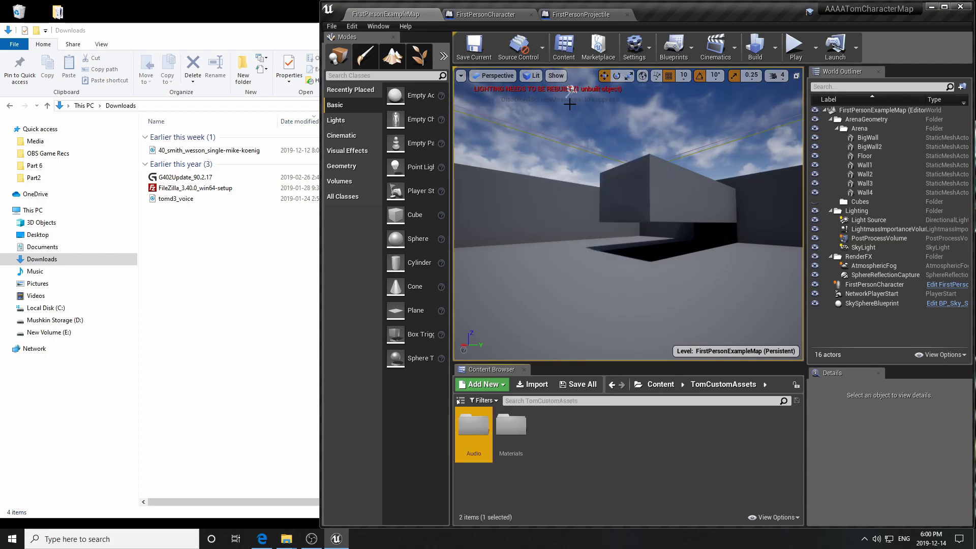
Step: Import the 40 Smith Wesson WAV file from Downloads into the Audio folder and preview the sound
double_click(473, 436)
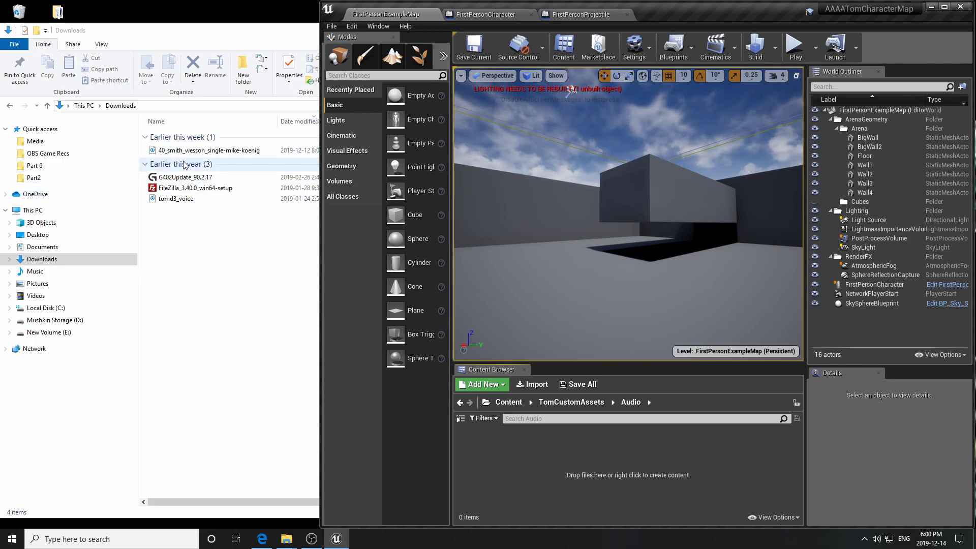
drag(170, 155, 529, 485)
click(550, 453)
mouse_move(472, 446)
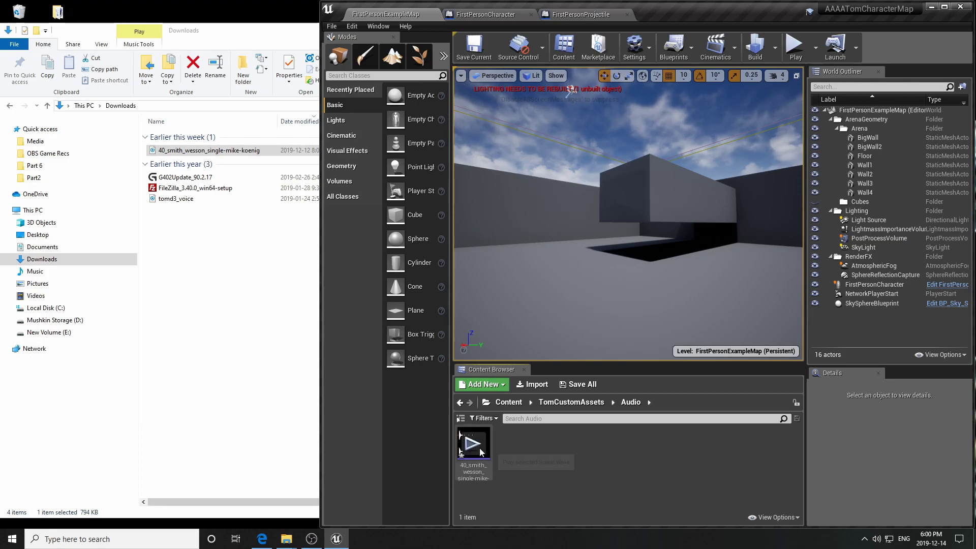
click(472, 446)
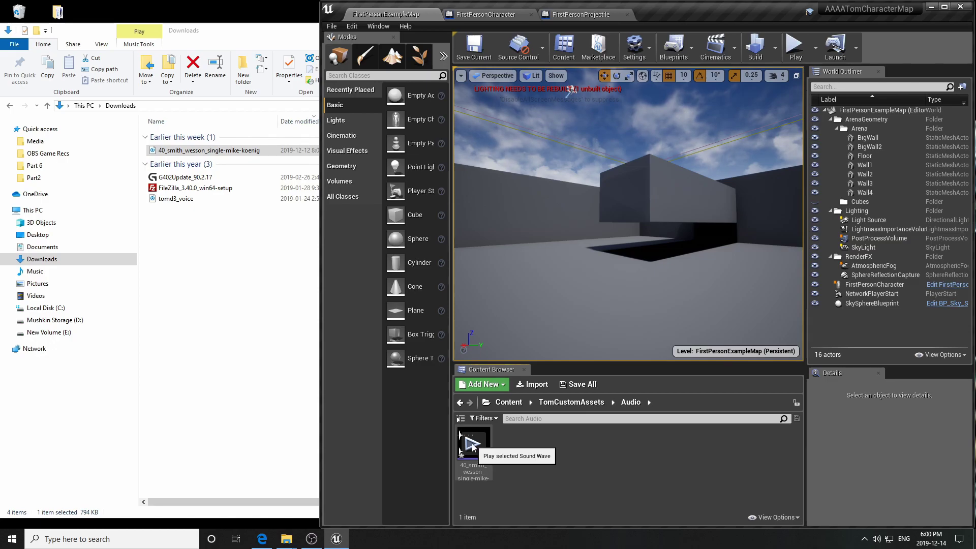
Step: Maximize the editor and set the Sound of FirstPersonCharacter's Play Sound at Location node to the imported 40 Smith Wesson sound wave
click(943, 7)
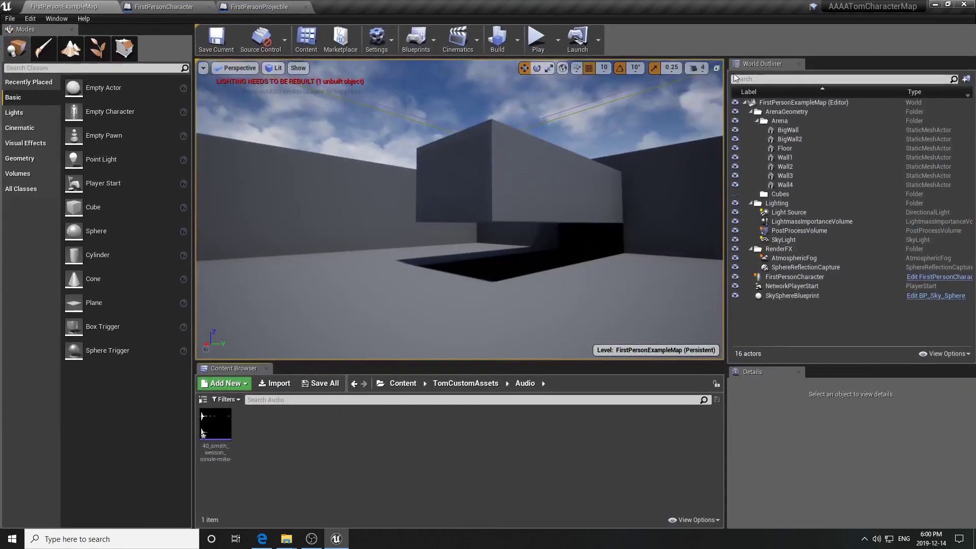
click(162, 7)
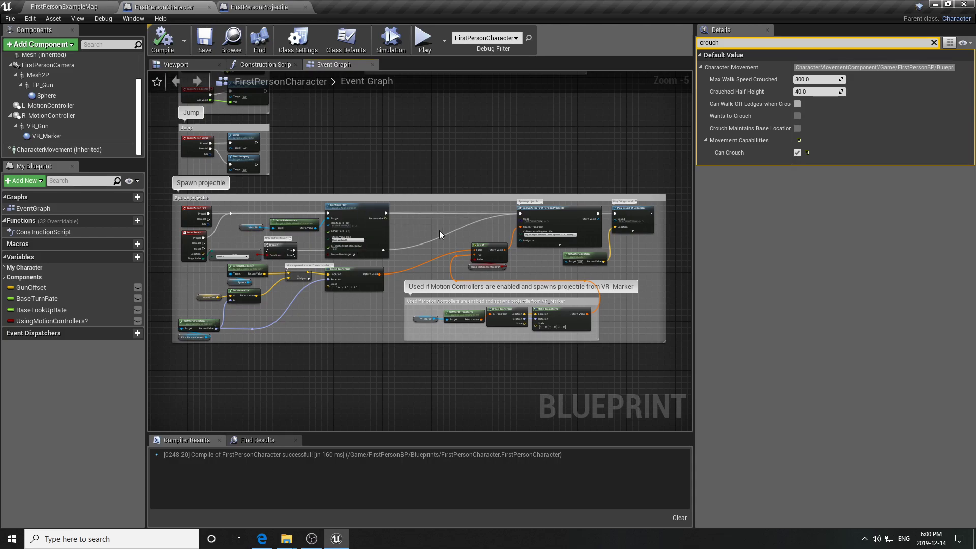
scroll(428, 239, up, 6)
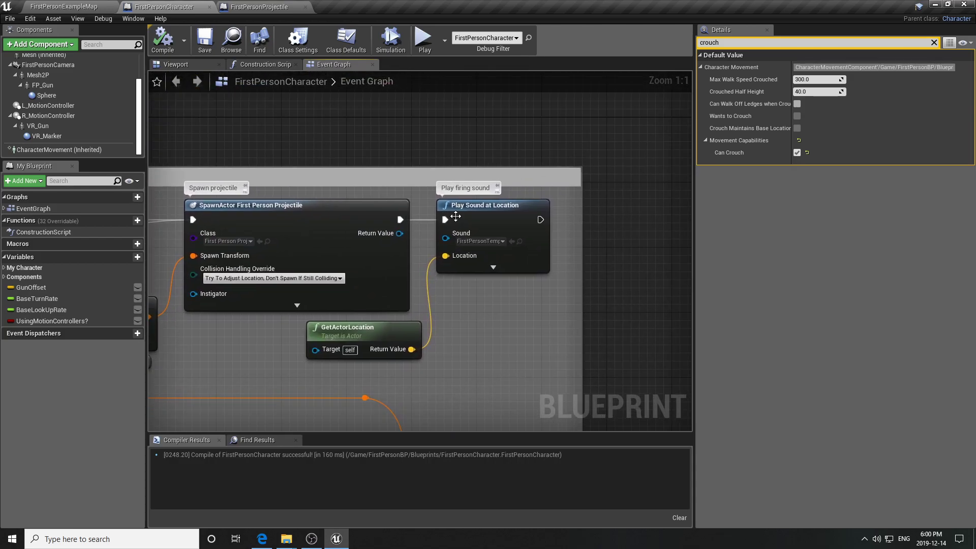
click(503, 241)
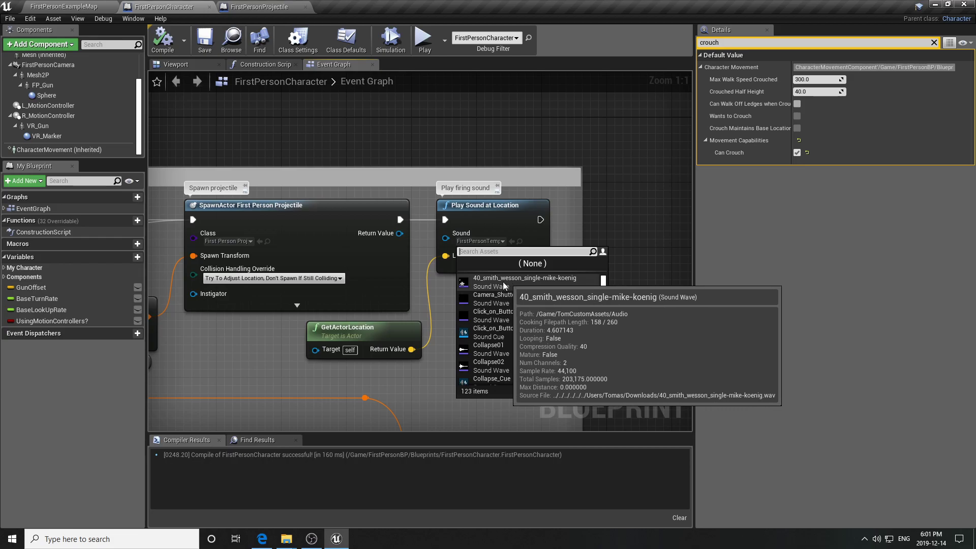
text(4)
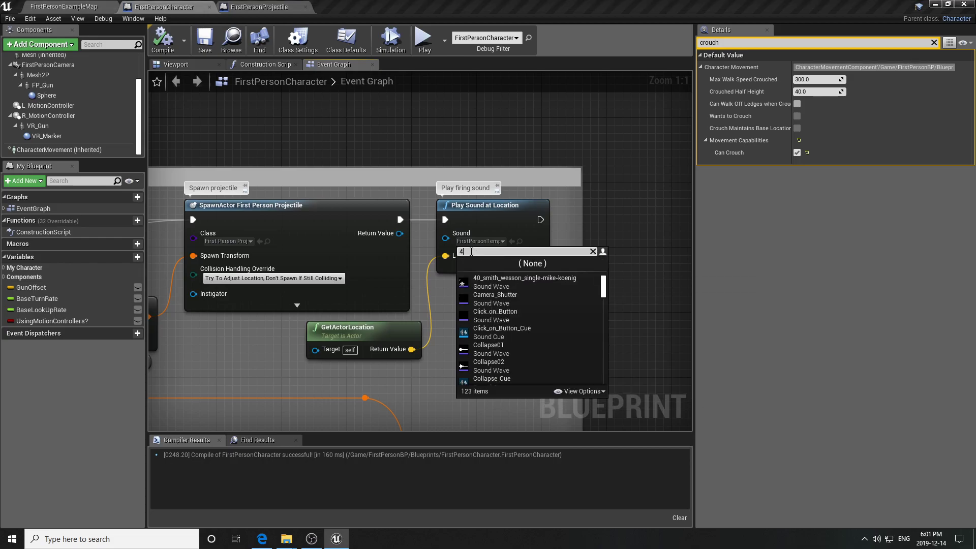
text(0)
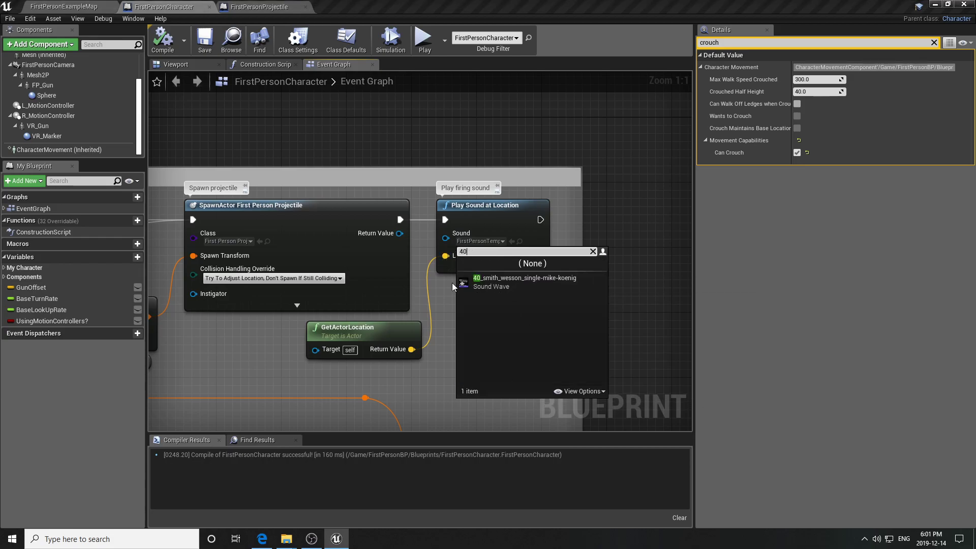
click(531, 282)
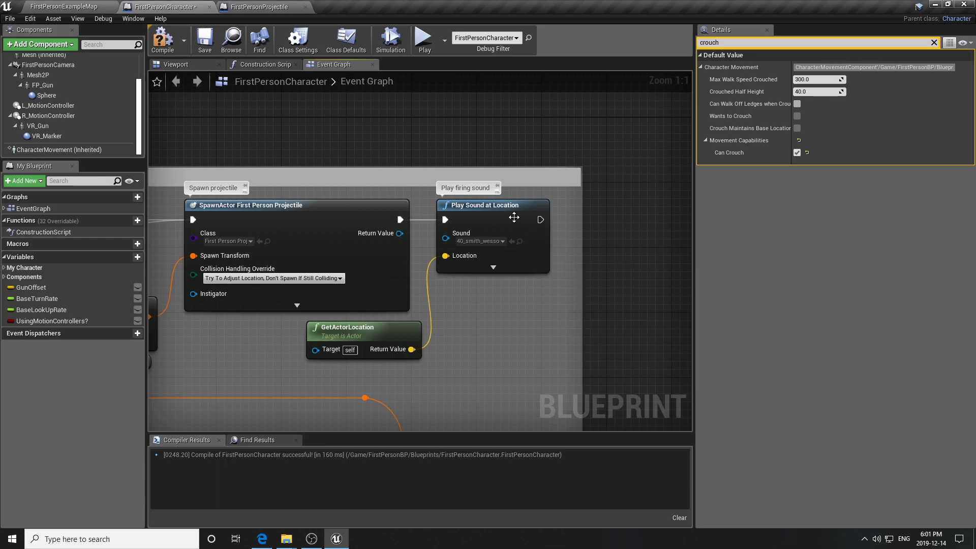
Step: Compile and save the FirstPersonCharacter blueprint, and save the FirstPersonExampleMap level
click(163, 41)
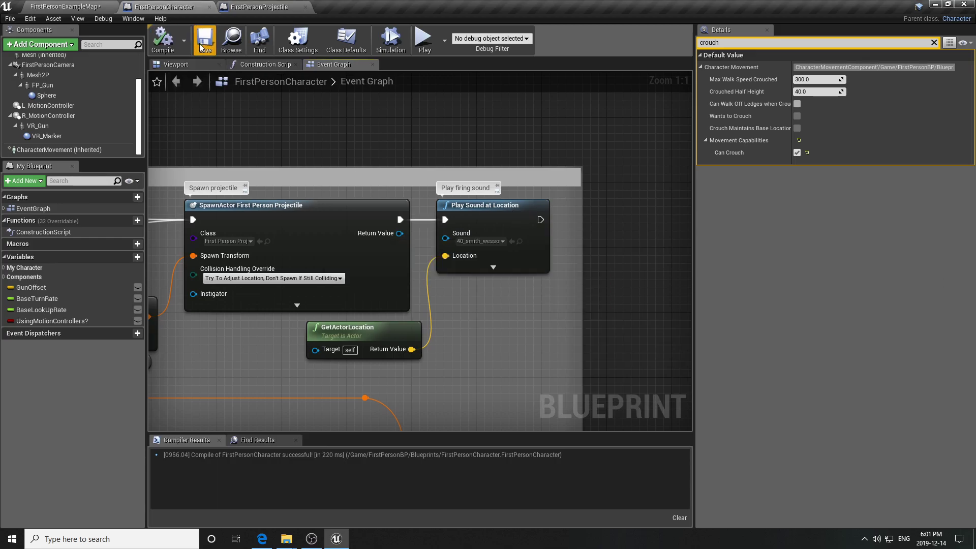
click(95, 6)
click(216, 38)
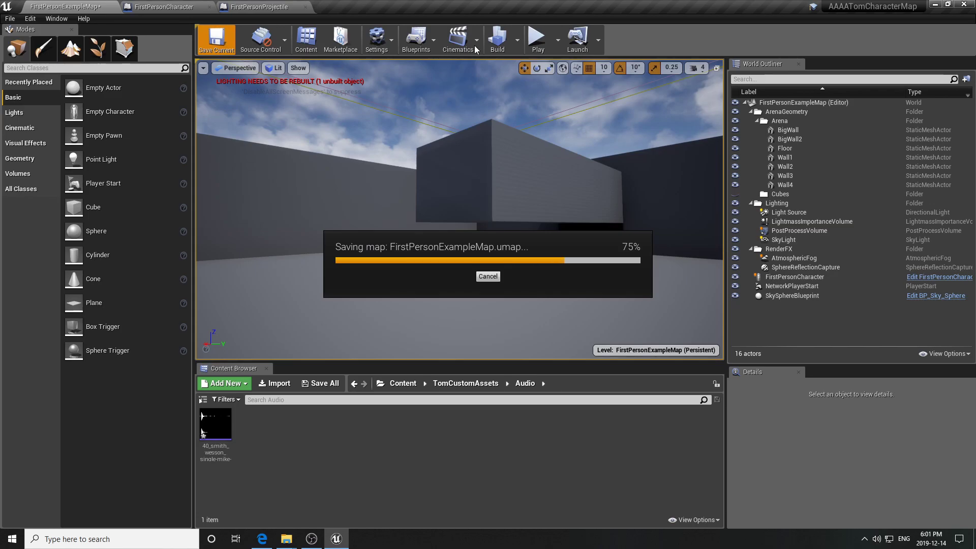
Step: Play the level in the editor and fire the gun to test the imported gunshot sound
click(534, 40)
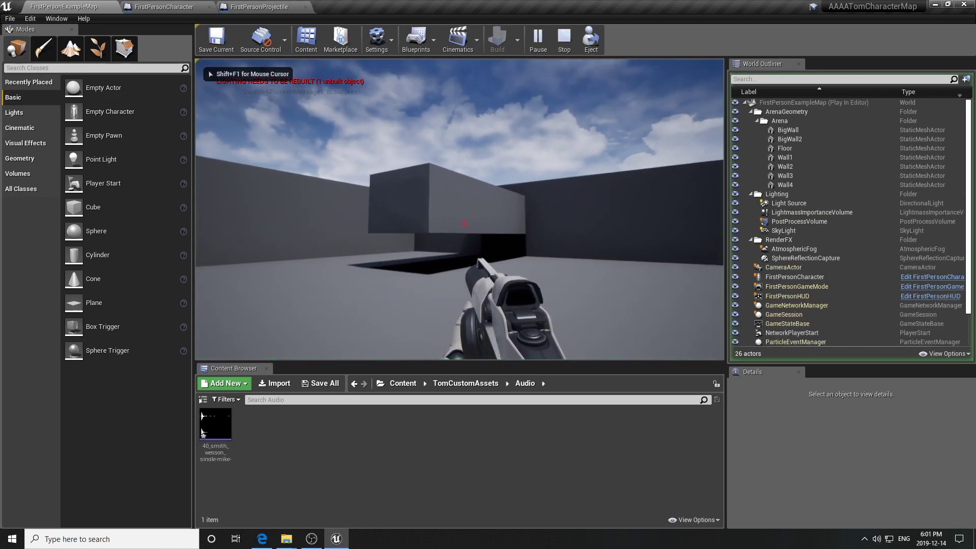
click(463, 224)
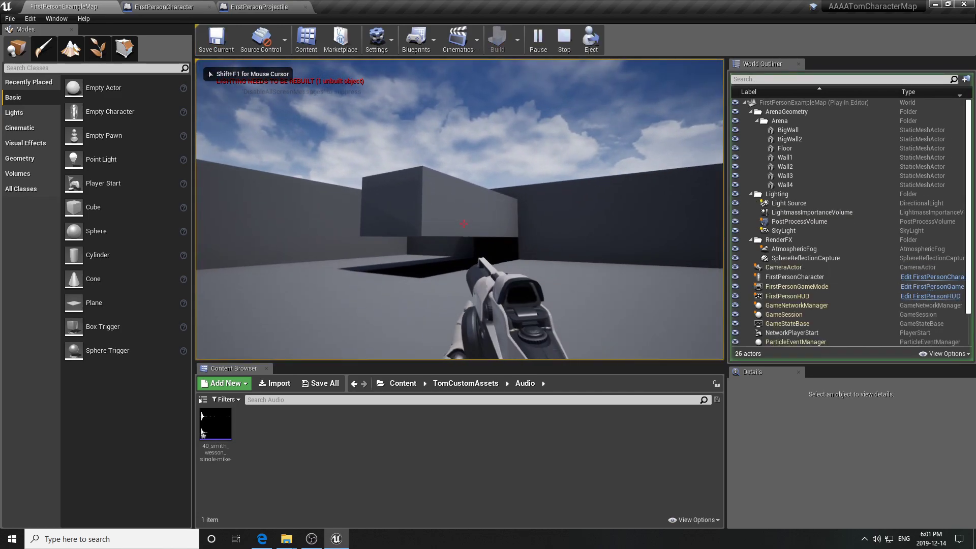
click(463, 223)
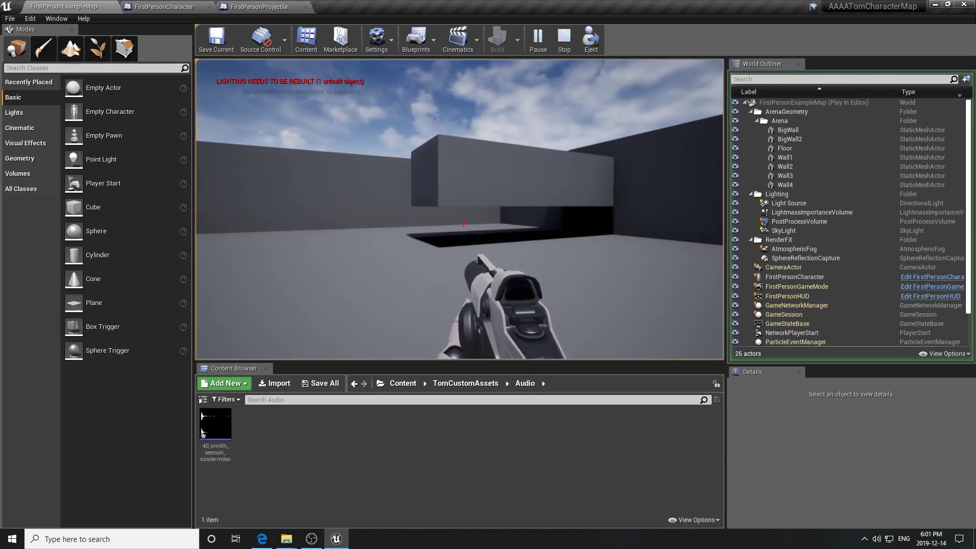
Step: Move the character beneath the raised block and around the arena, firing at the block to test movement and shooting
key(w)
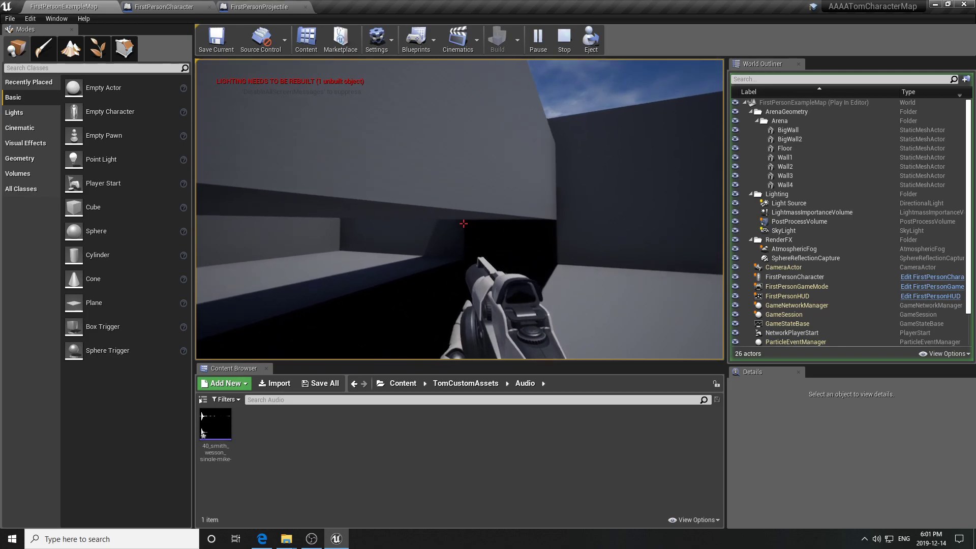
key(w)
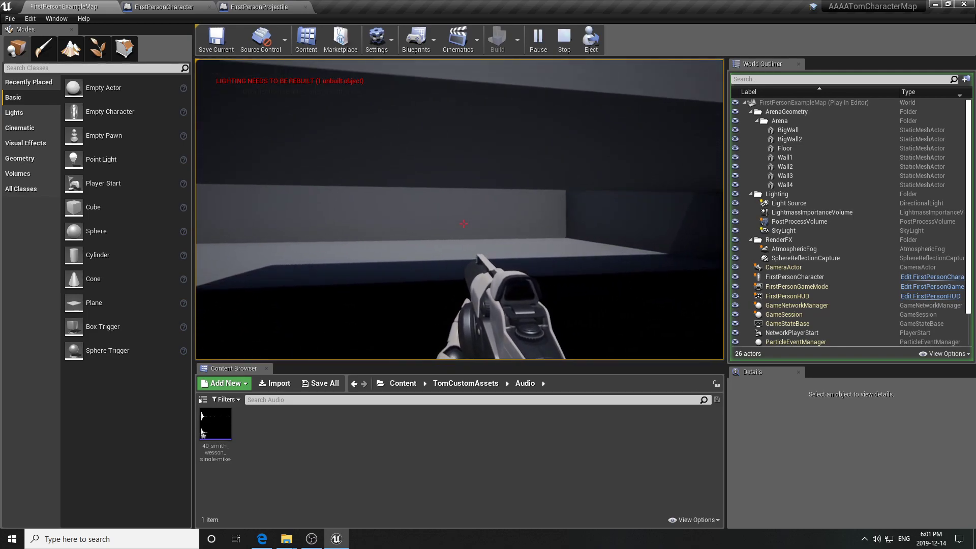
key(w)
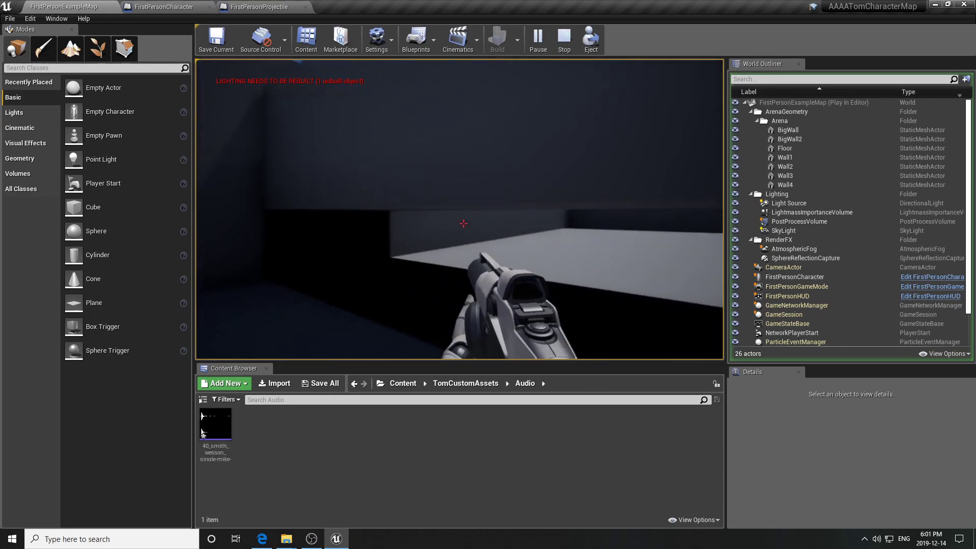
key(w)
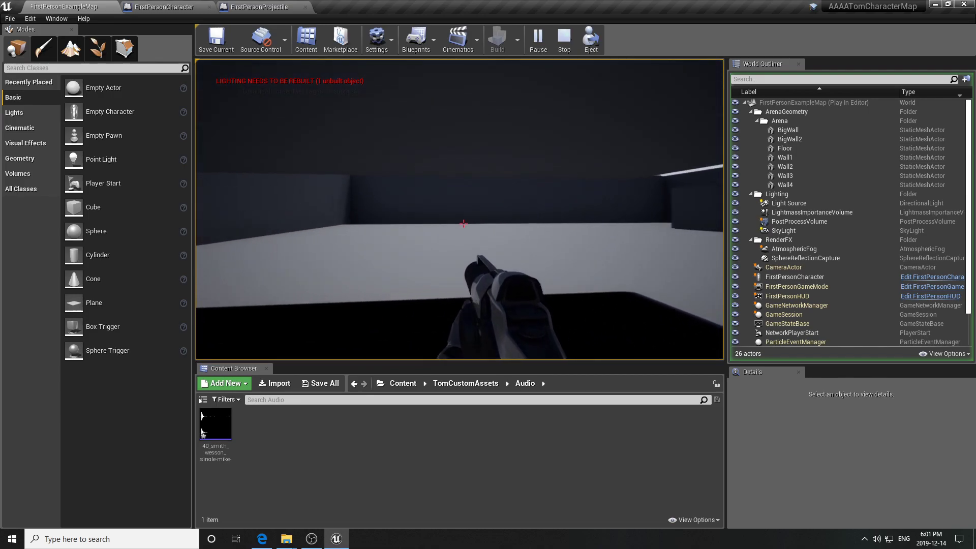
key(w)
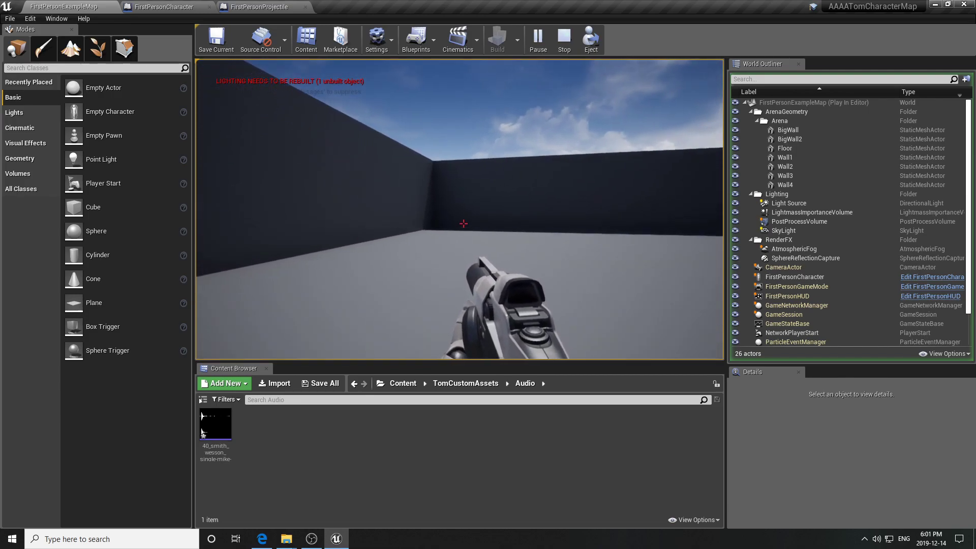
key(w)
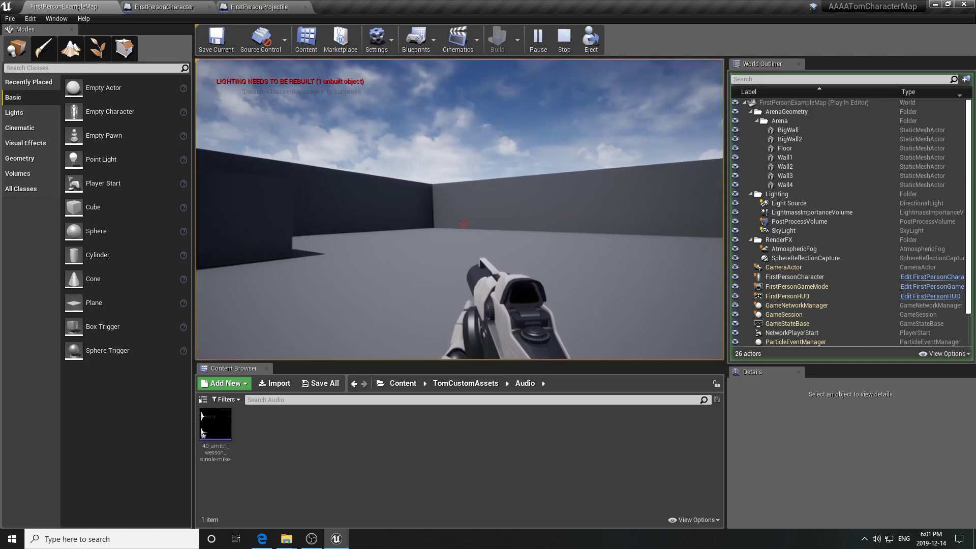
key(w)
click(464, 224)
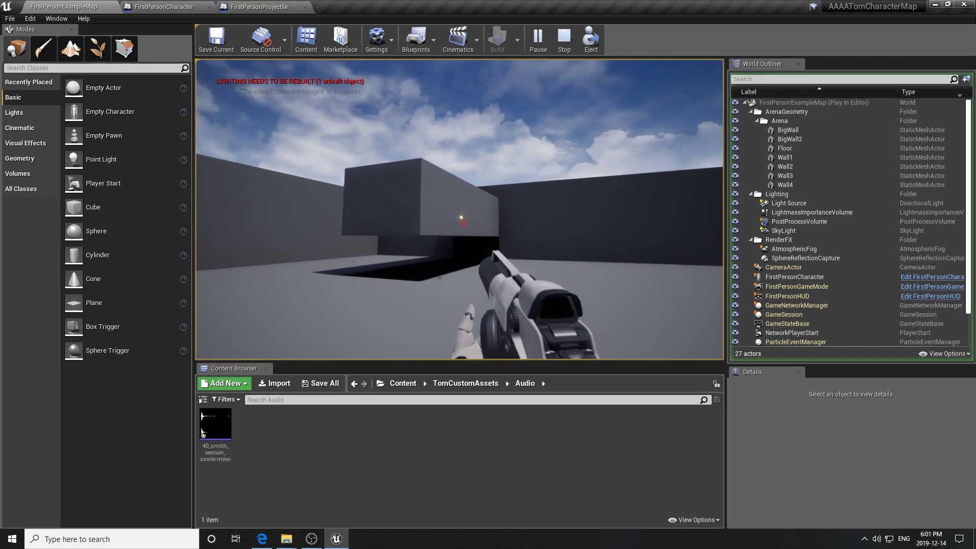
key(w)
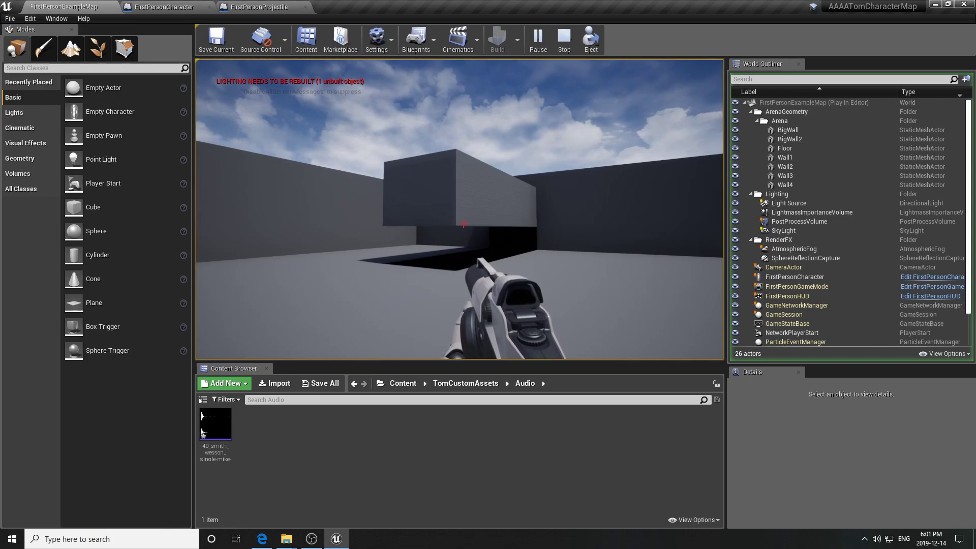
key(w)
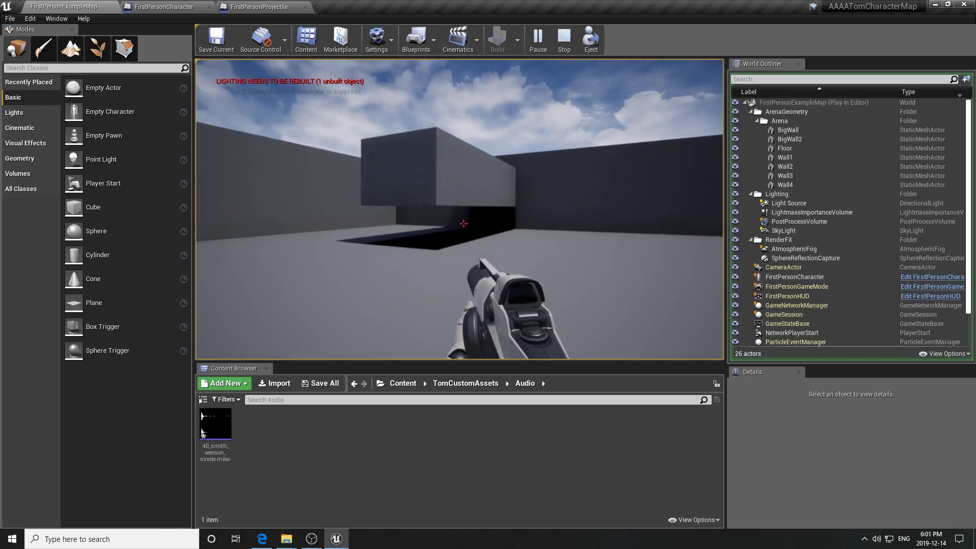